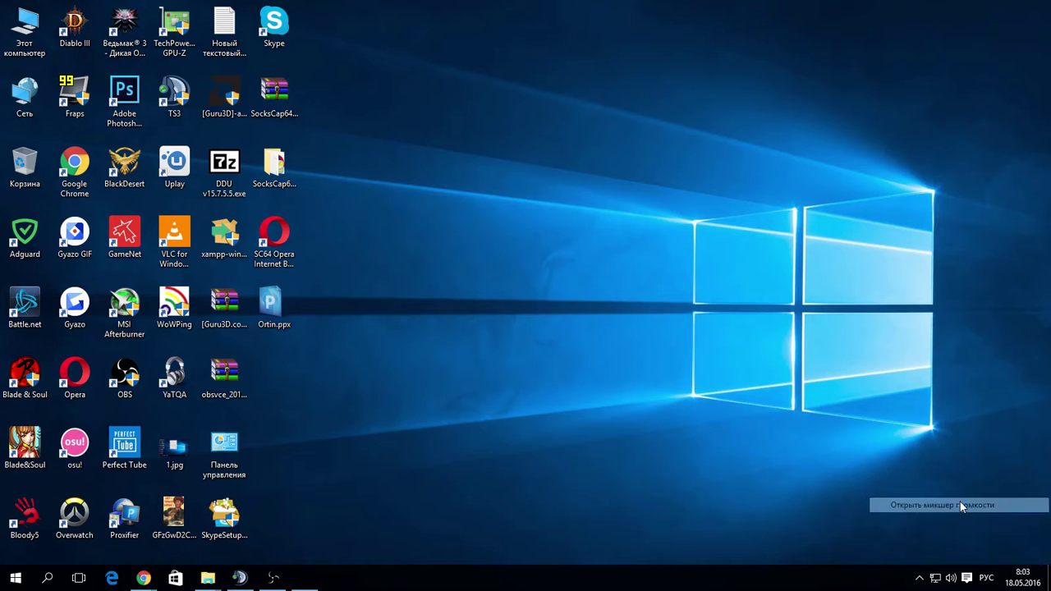
Turn down Chrome's playback volume in the Volume Mixer.
left_click_drag(928, 543, 1022, 544)
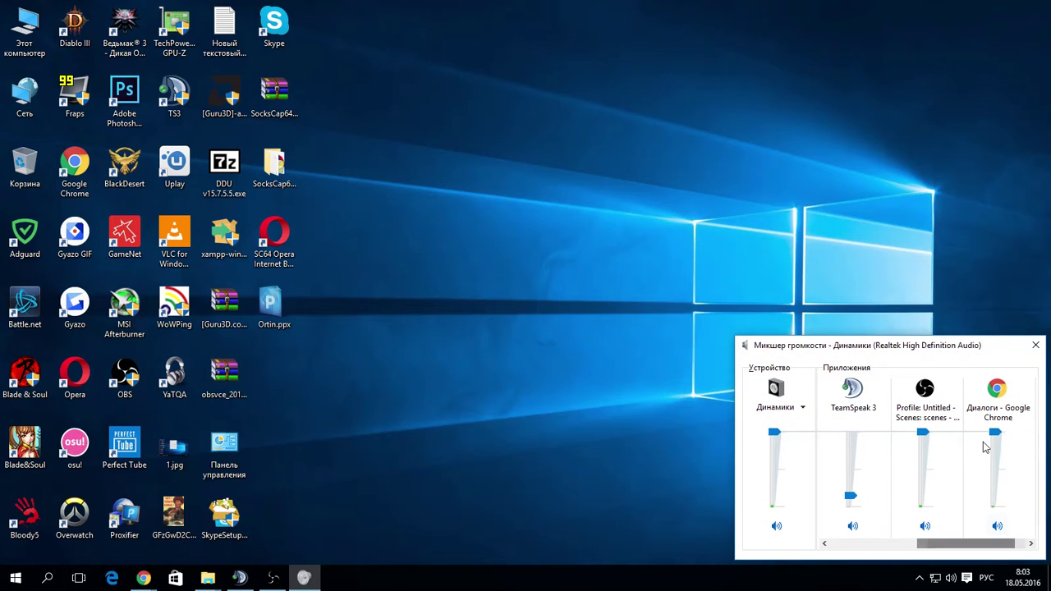
left_click_drag(995, 433, 1000, 492)
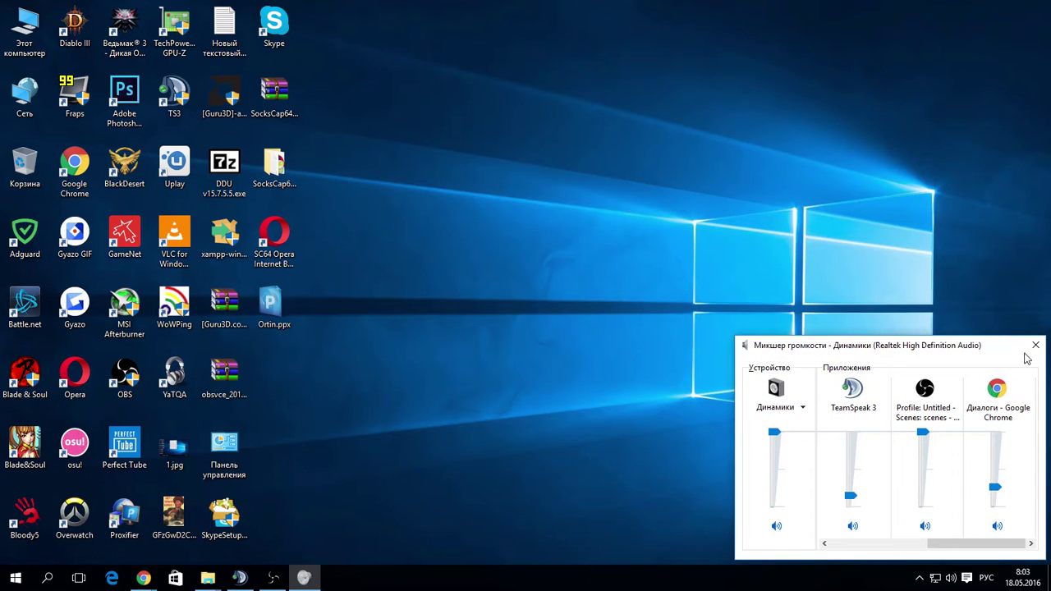
left_click(1035, 345)
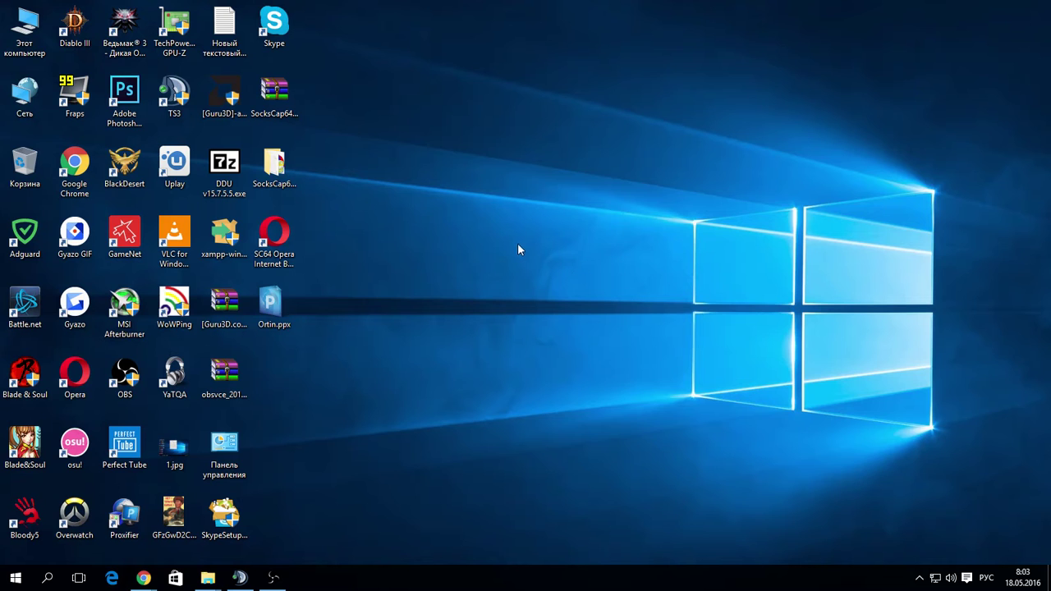
Launch putty.exe from the Distr folder on drive E:.
double_click(25, 30)
double_click(353, 191)
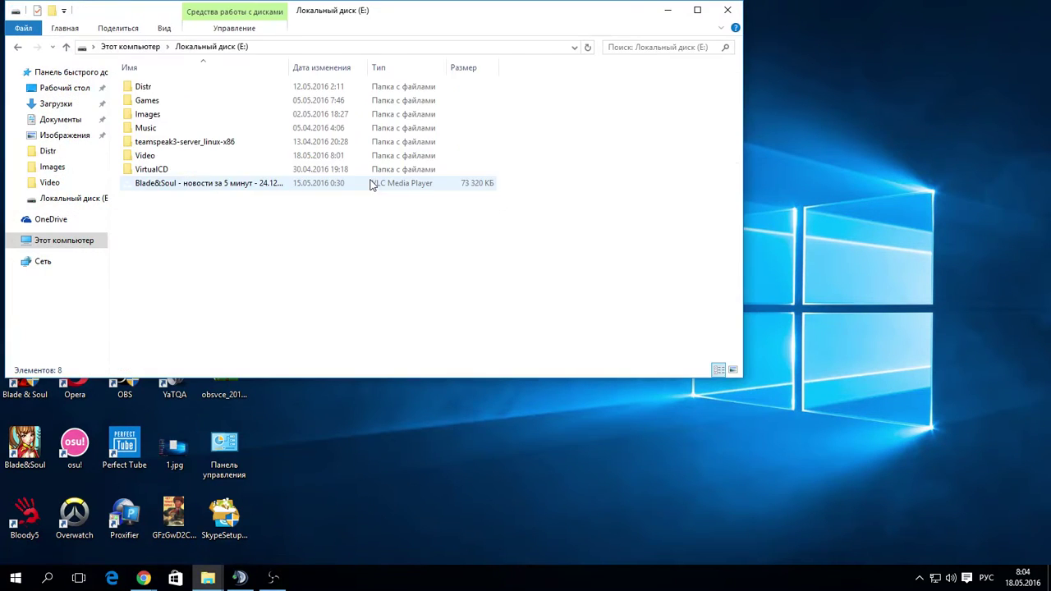
left_click(144, 87)
double_click(143, 87)
scroll(242, 255, "down", 8)
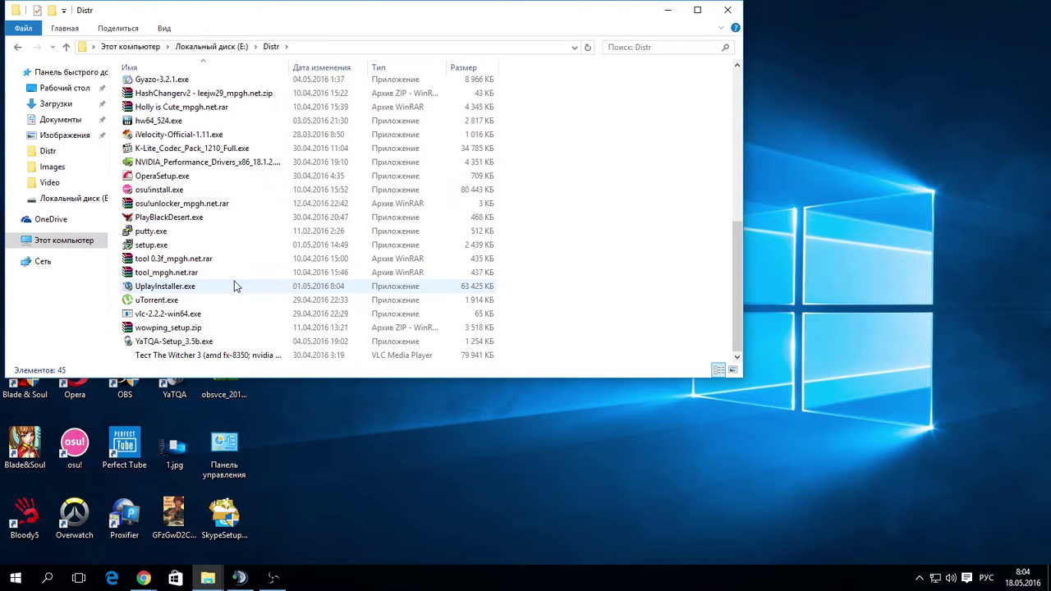
double_click(156, 232)
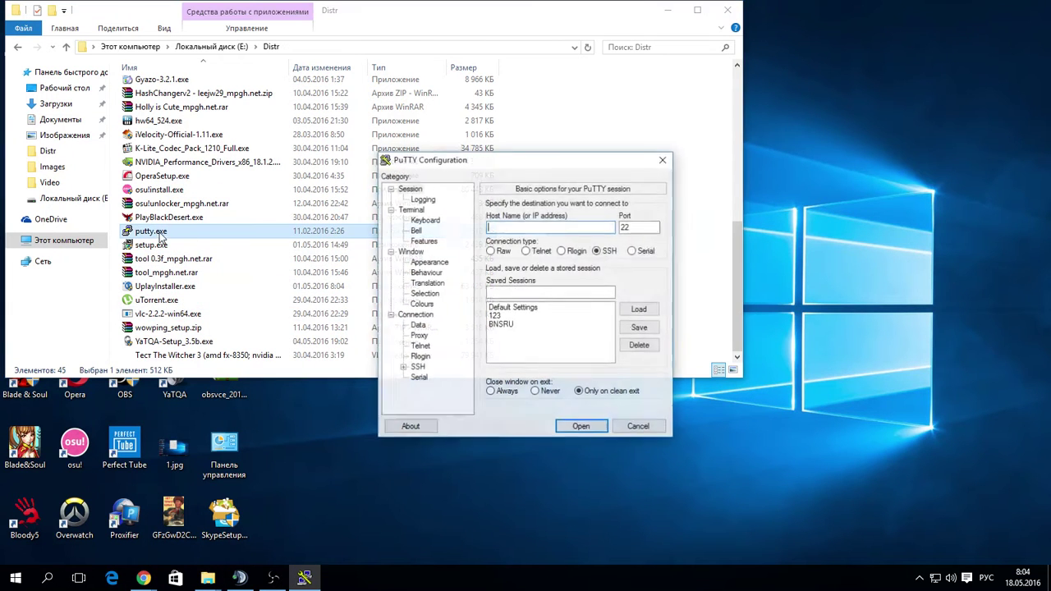
Close the file browser and delete the old BNSRU saved session in PuTTY.
left_click(657, 74)
left_click(727, 11)
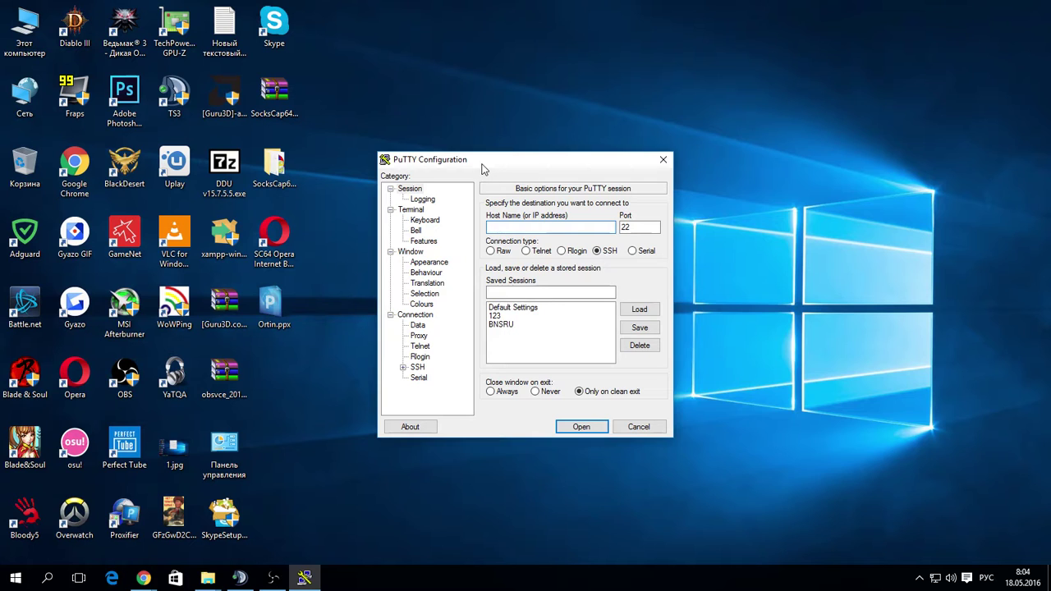
left_click_drag(483, 169, 532, 109)
left_click(651, 266)
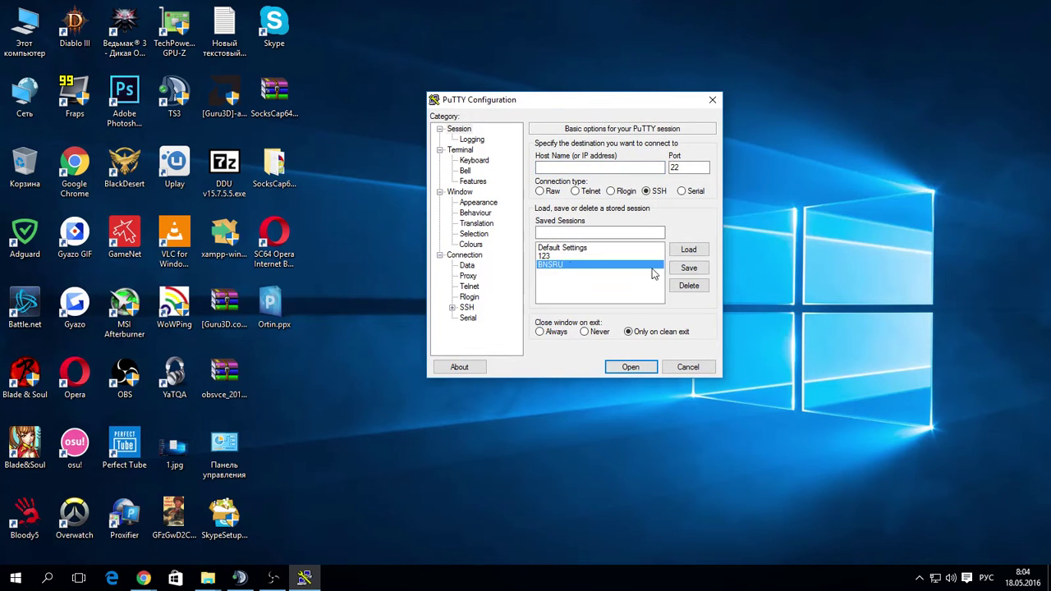
left_click(690, 286)
Set the host to msk2.wowping.ru on port 22 and name the session BNSRU.
left_click(567, 166)
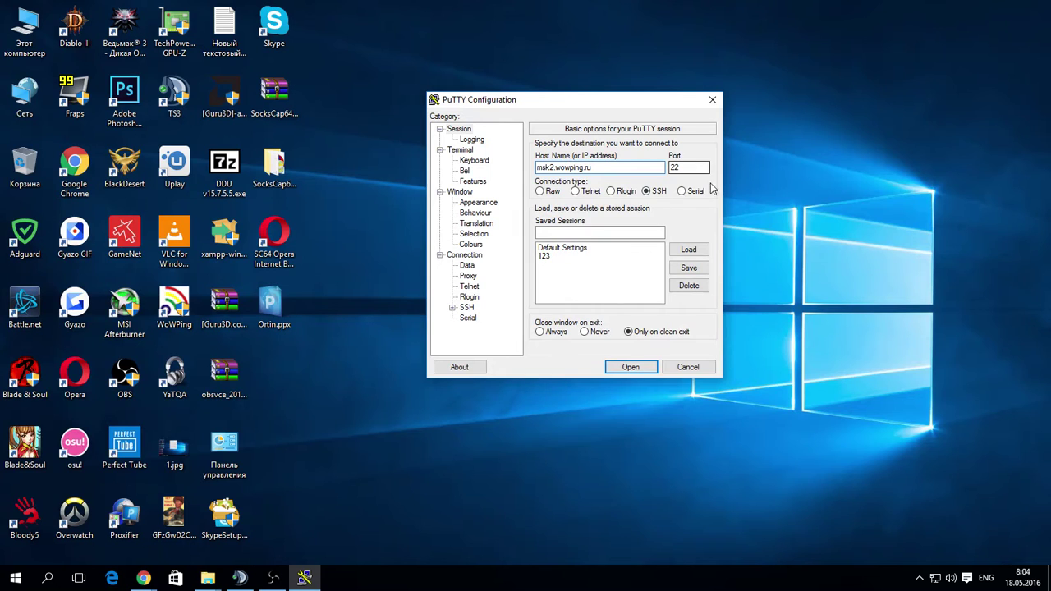
left_click(565, 230)
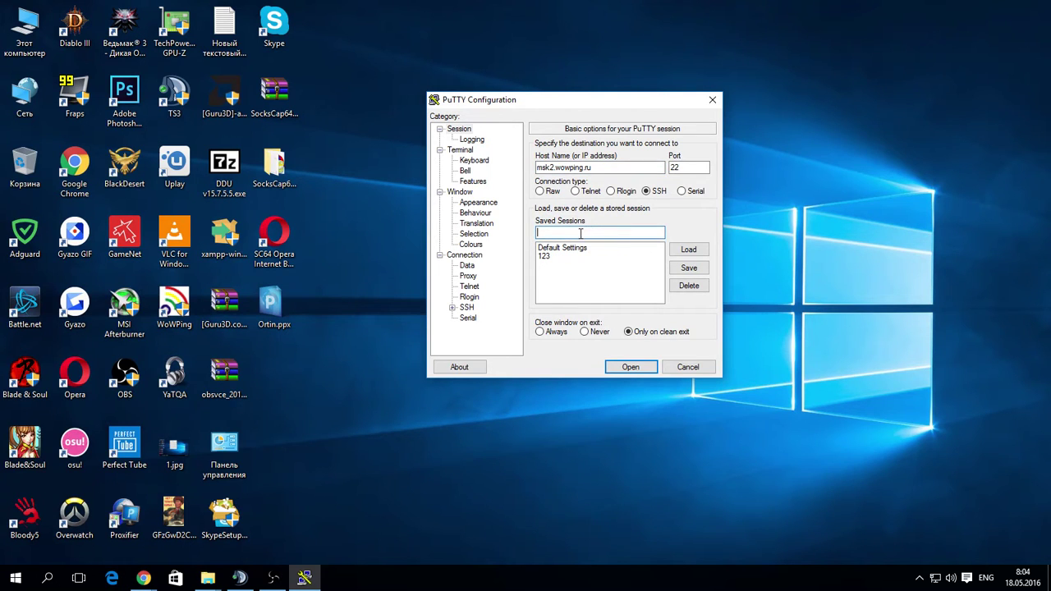
type("BNSRU")
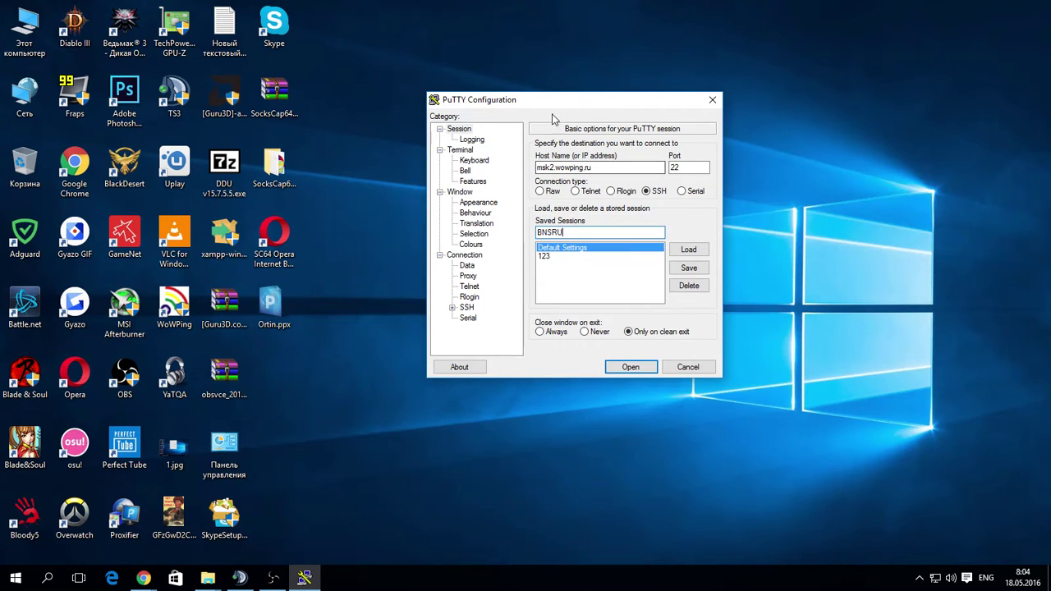
Add a dynamic SOCKS forward on source port 7050 under SSH Tunnels.
left_click(452, 309)
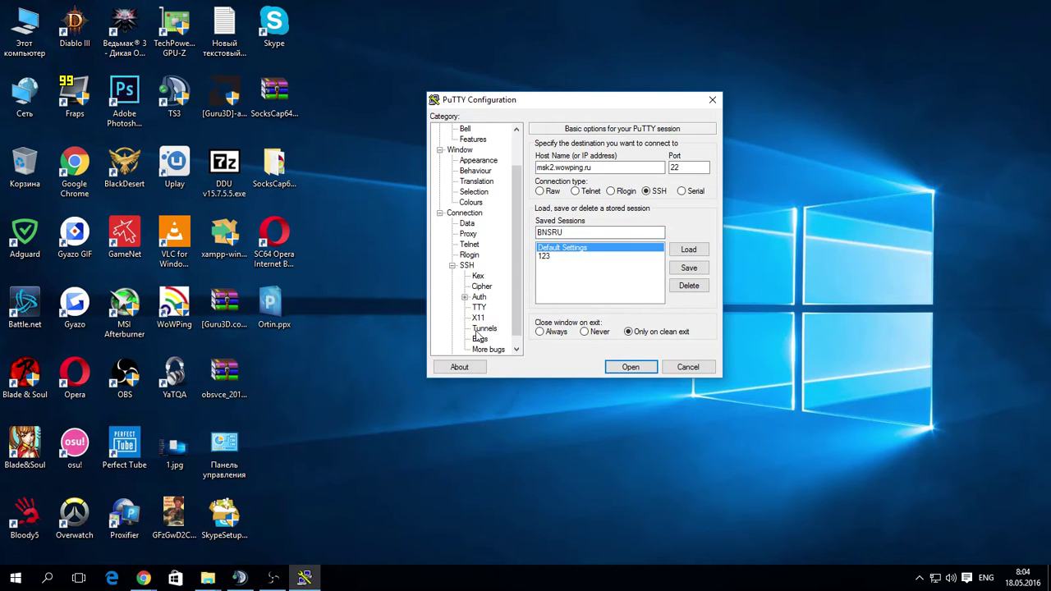
left_click(479, 330)
left_click(614, 241)
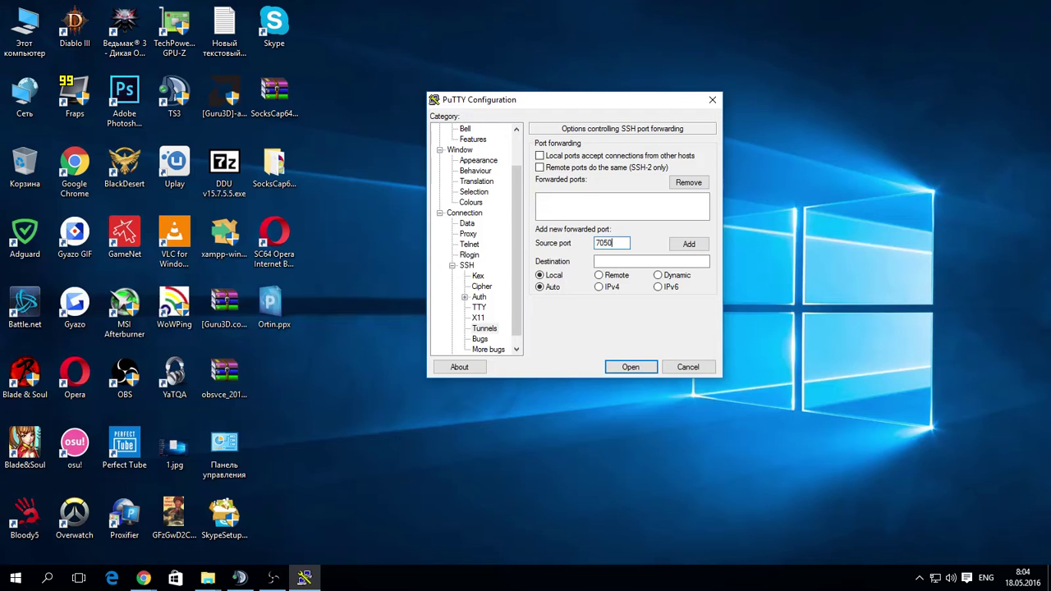
left_click(663, 278)
left_click(688, 244)
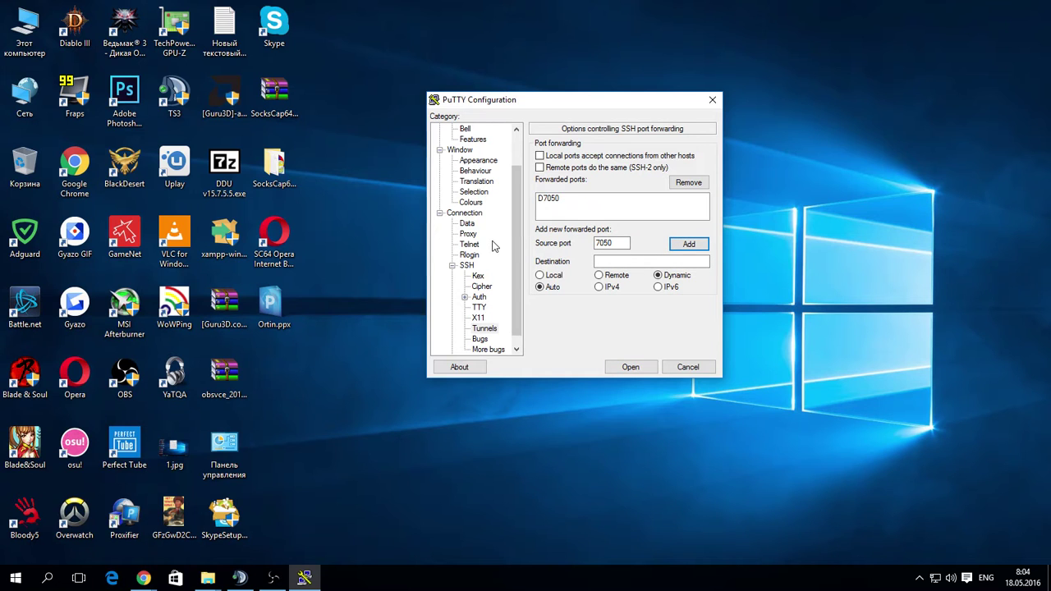
Save and reload the BNSRU session, then connect to msk2.wowping.ru.
scroll(492, 247, "up", 2)
left_click(456, 130)
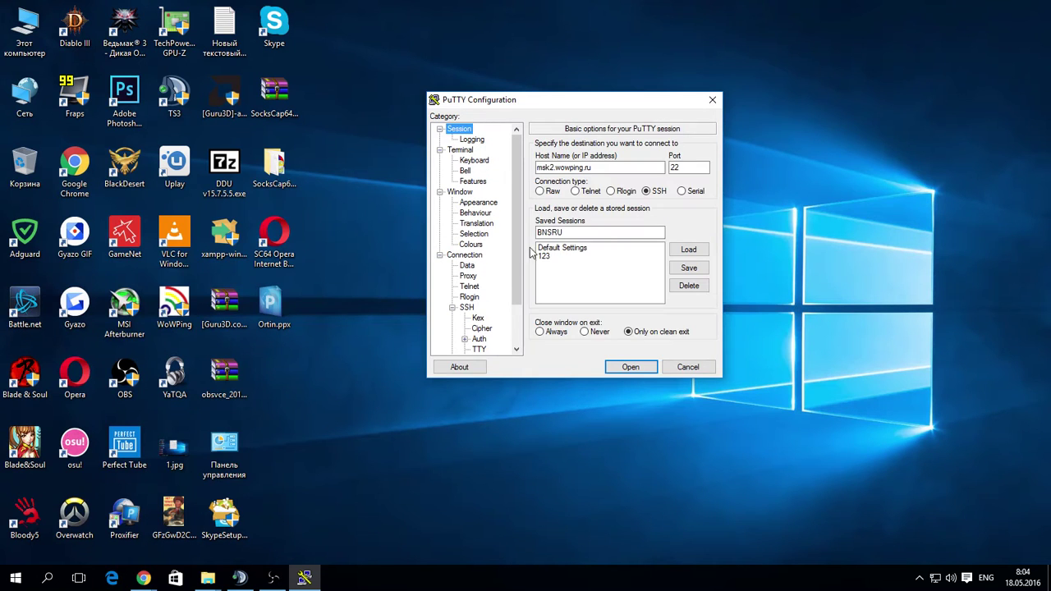
left_click(689, 268)
left_click(548, 266)
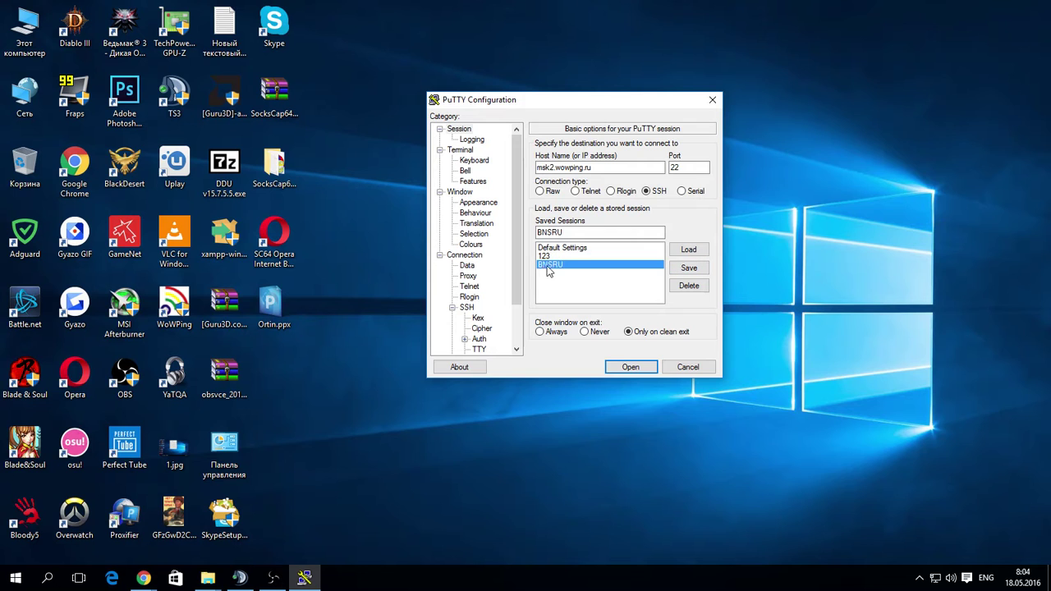
left_click(689, 251)
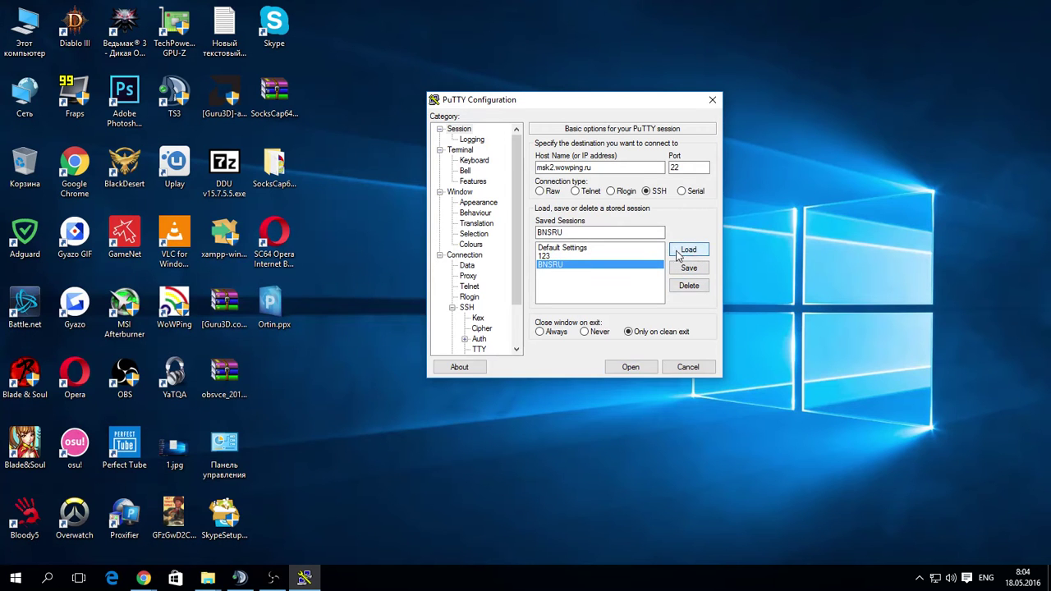
left_click(630, 369)
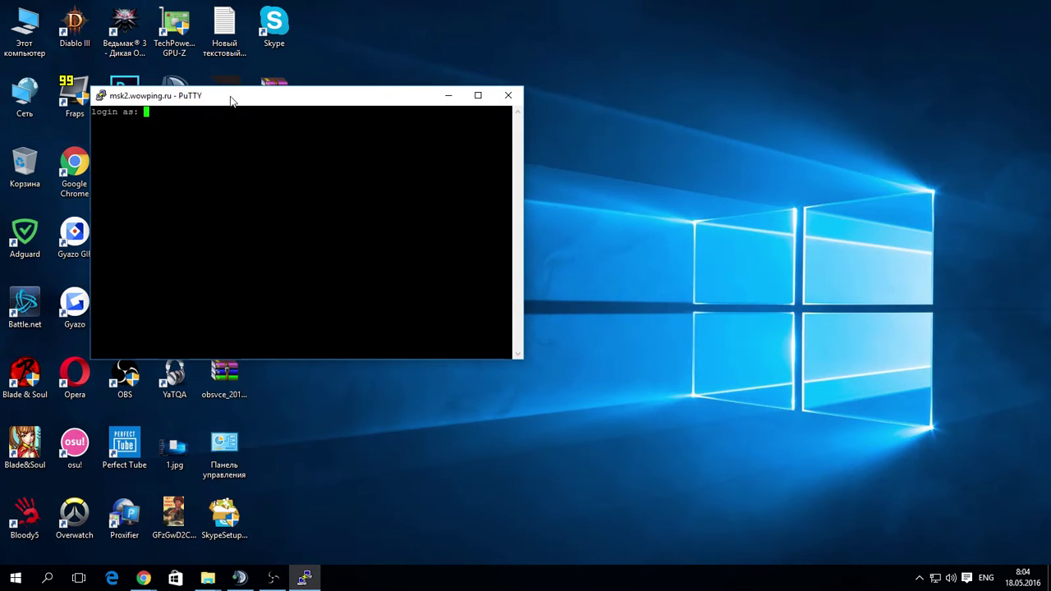
Log in to msk2.wowping.ru with the account's login name and password, then minimize the terminal.
left_click_drag(231, 100, 409, 126)
double_click(388, 181)
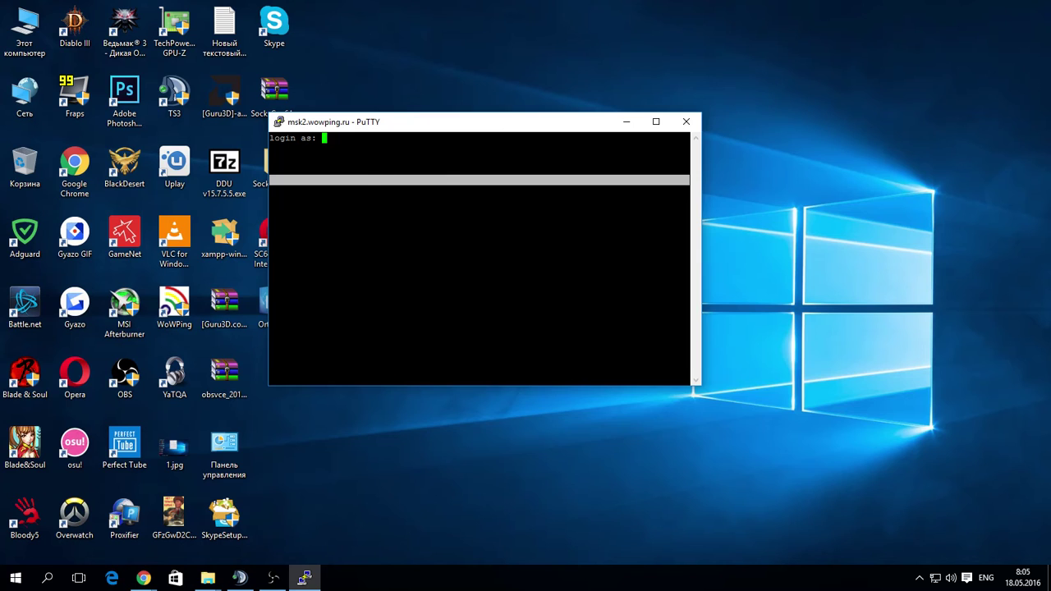
type("test")
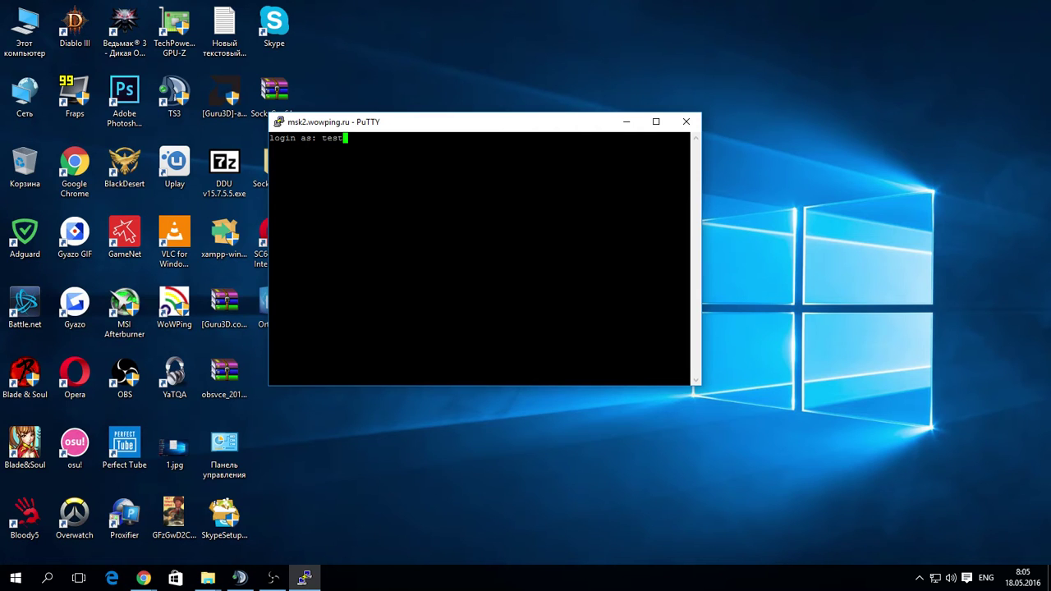
type("tunnel")
key("Return")
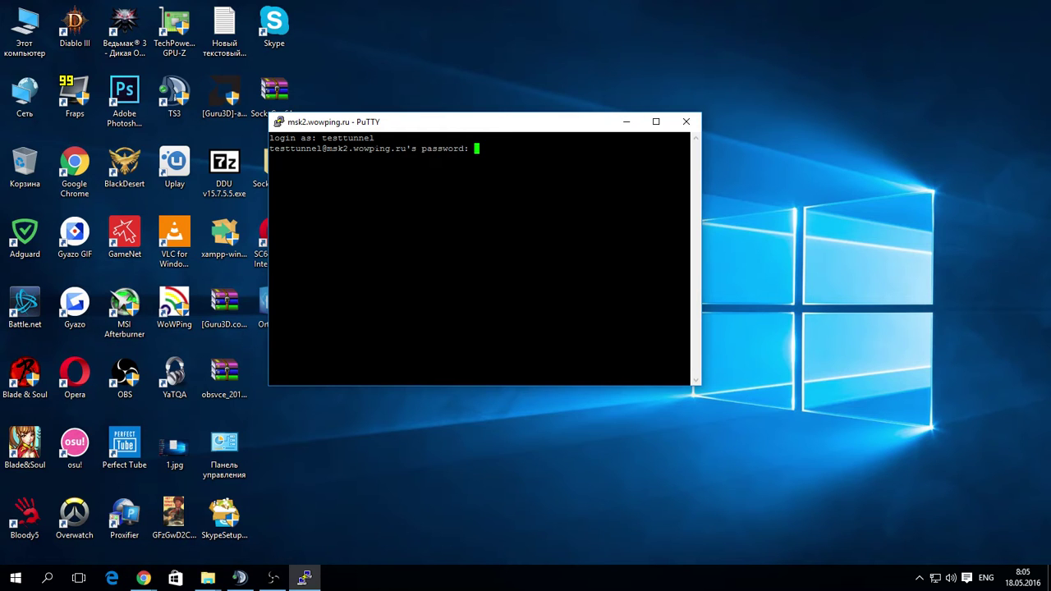
key("Return")
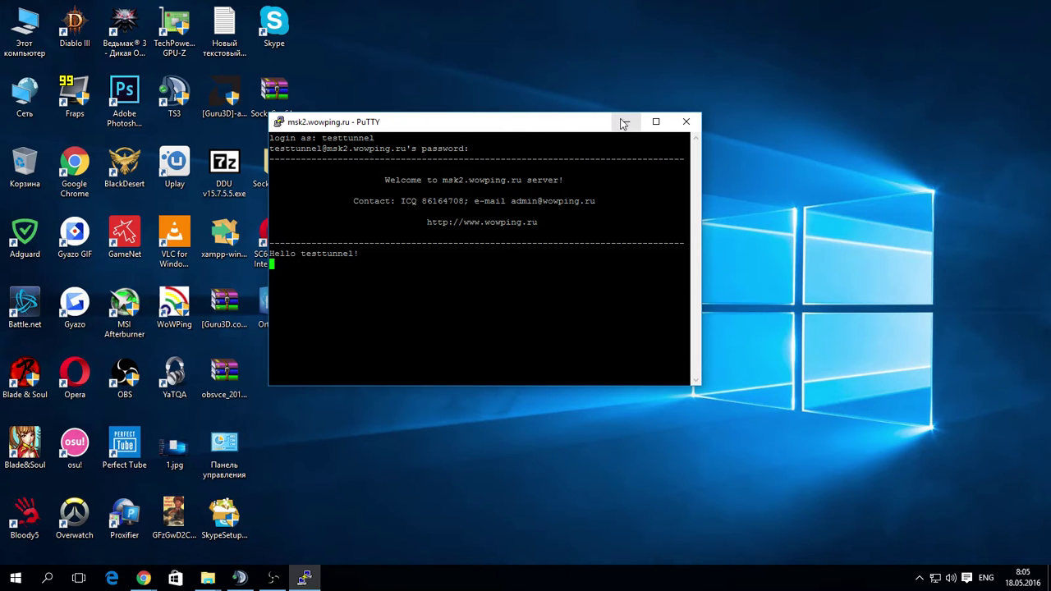
left_click_drag(499, 127, 424, 71)
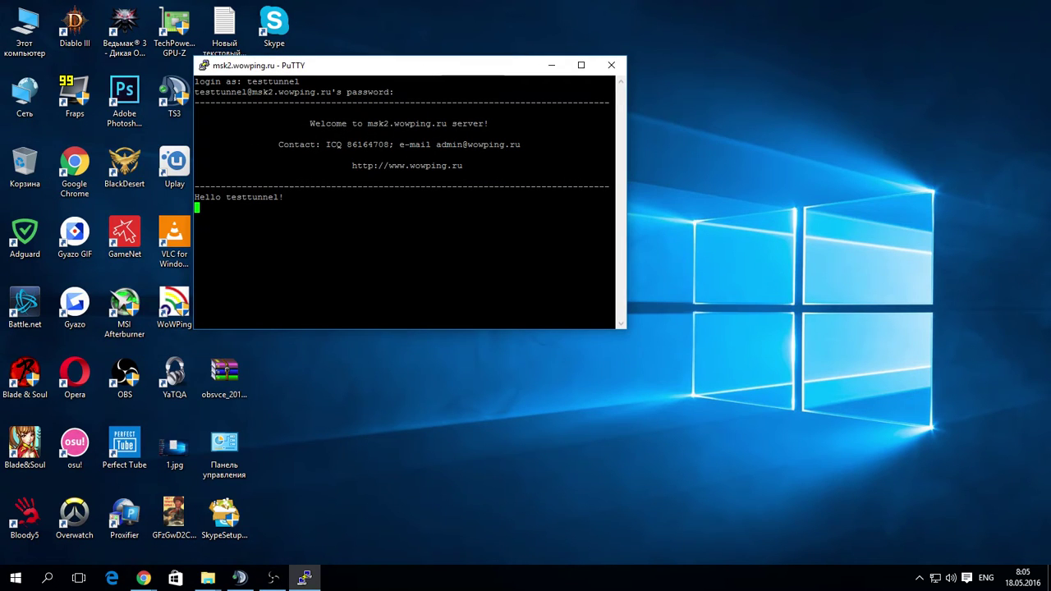
left_click(549, 68)
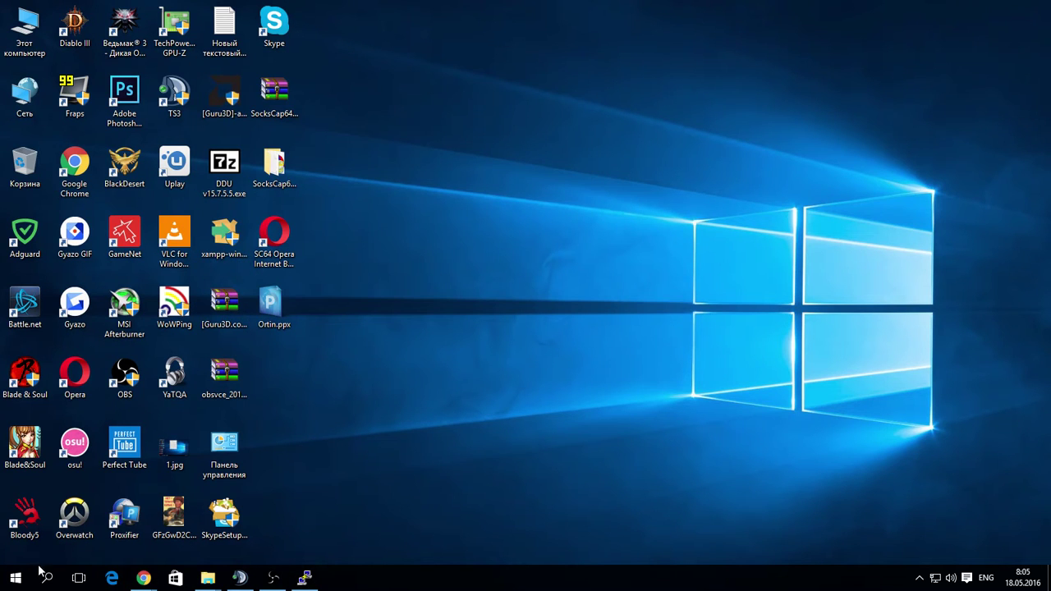
Launch Proxifier by searching 'Prox' in Windows and move its window right.
left_click(41, 580)
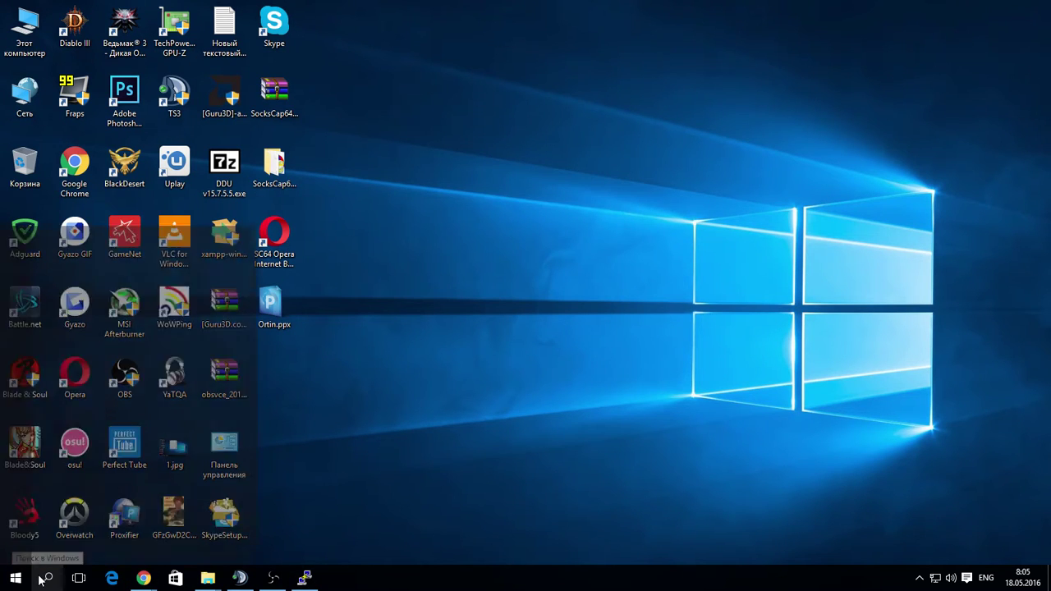
type("Prox")
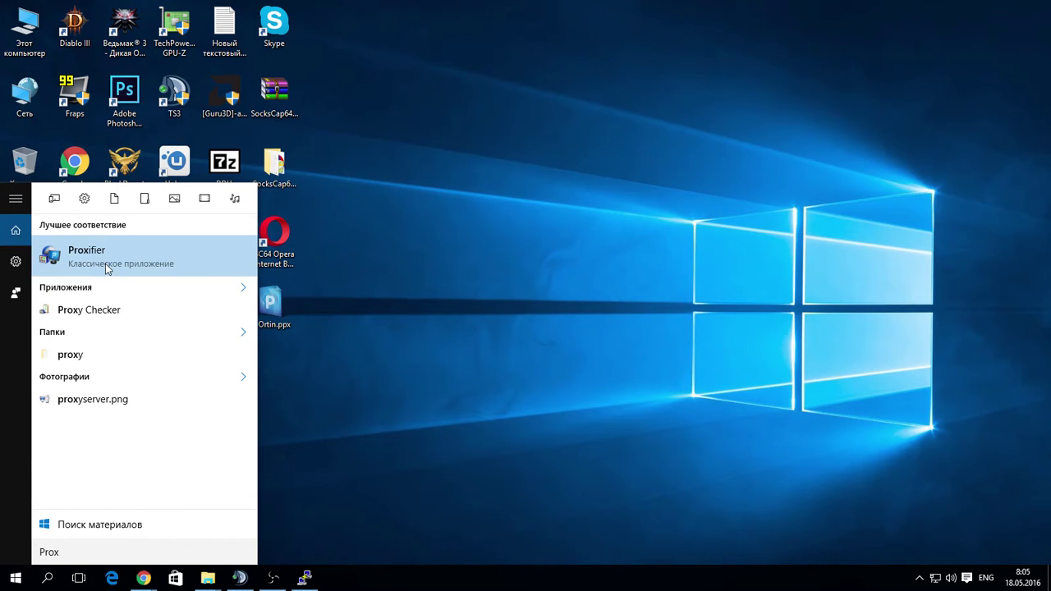
left_click(105, 261)
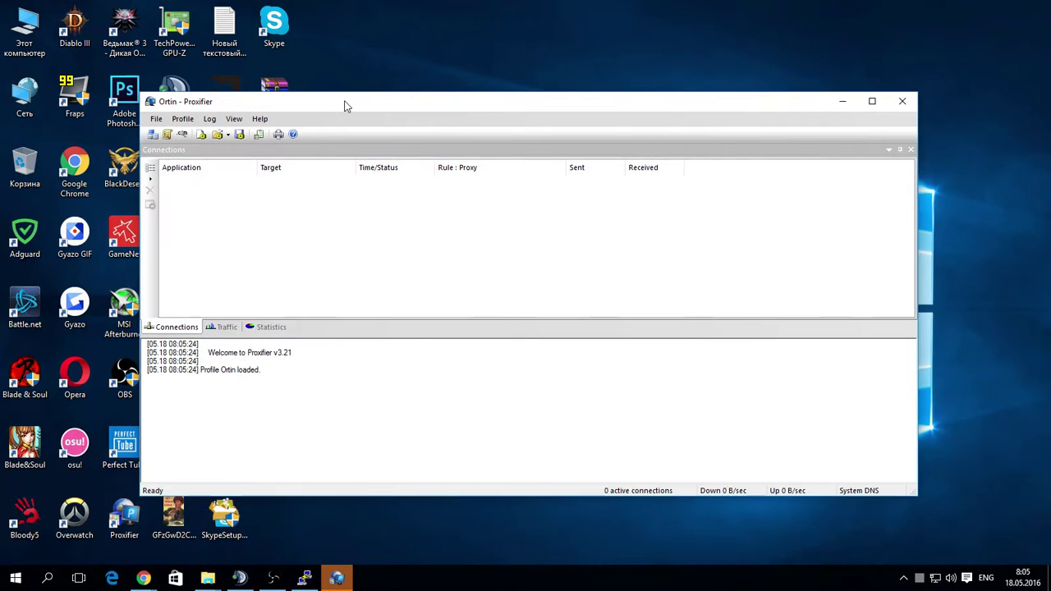
left_click_drag(345, 105, 497, 96)
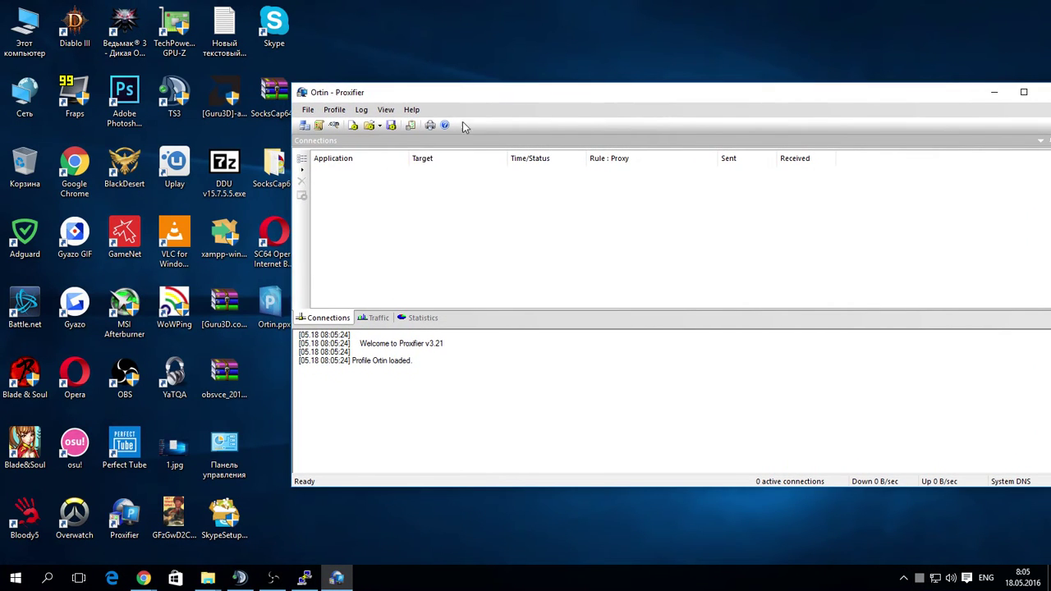
Load the Ortin profile, saving it over the existing copy.
double_click(273, 308)
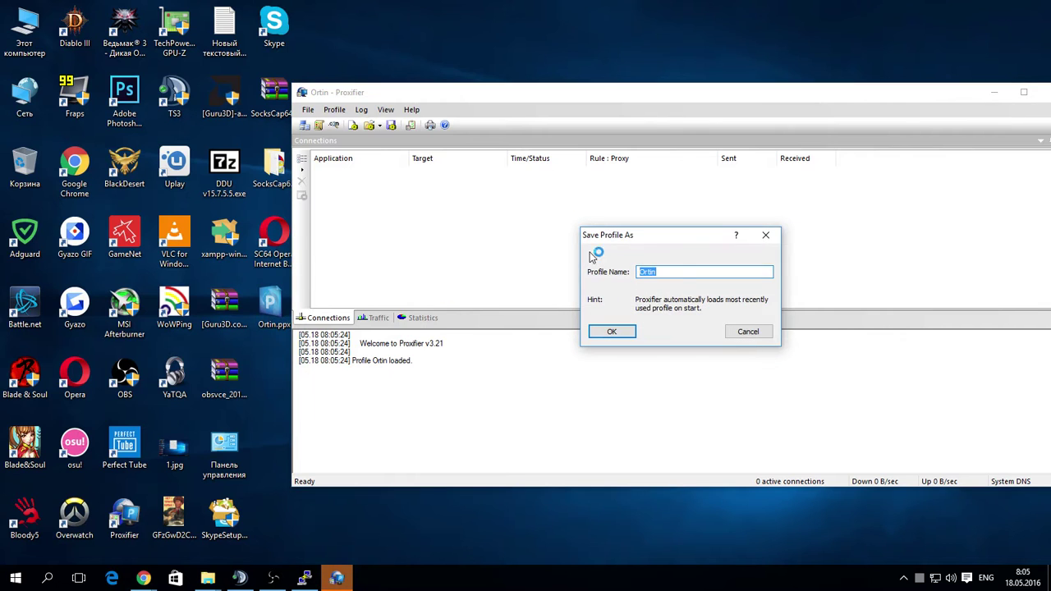
left_click(614, 332)
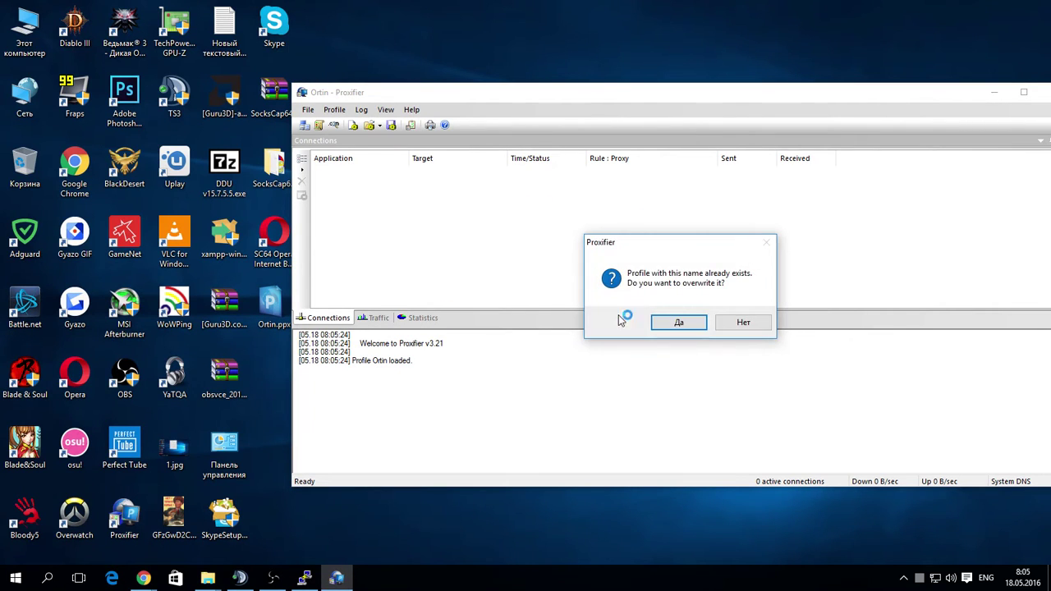
left_click(678, 322)
Check the Proxy Servers list holds 127.0.0.1:7050 SOCKS5, closing it without changes.
left_click(334, 110)
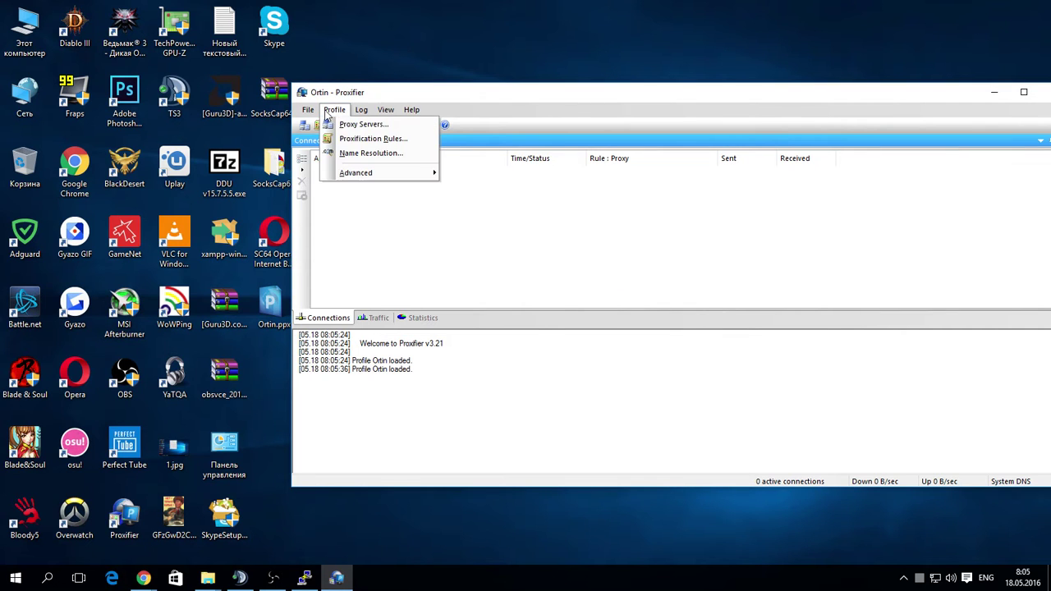
left_click(345, 125)
left_click_drag(650, 204, 507, 172)
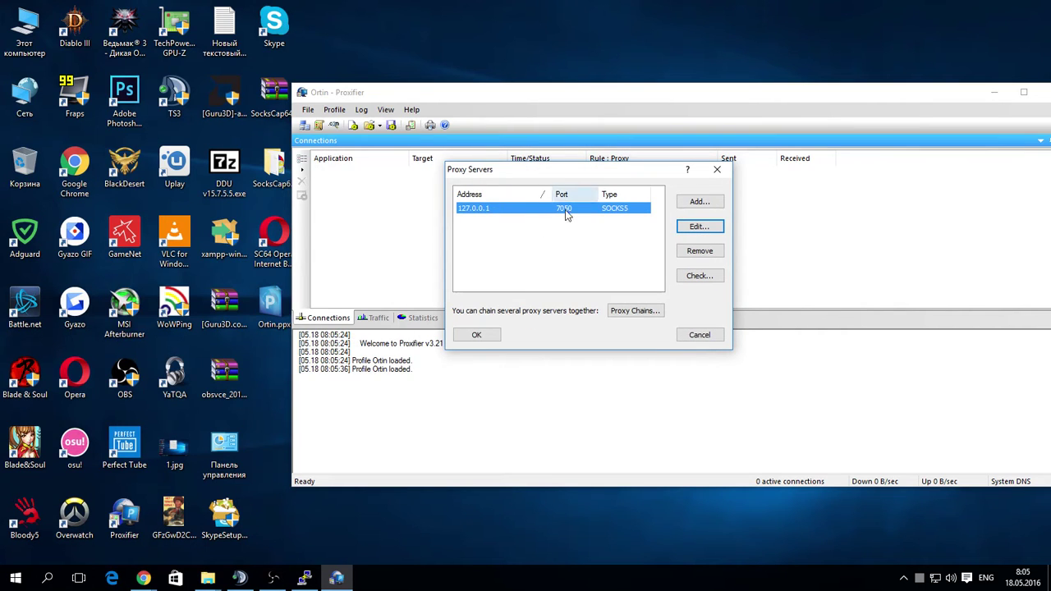
left_click(706, 335)
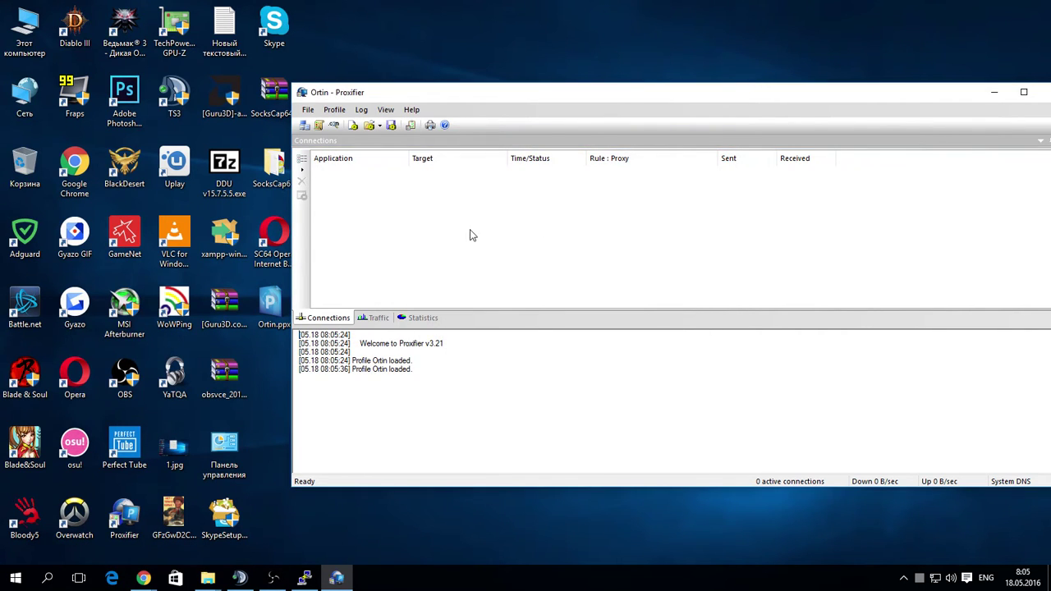
left_click(335, 109)
left_click(370, 138)
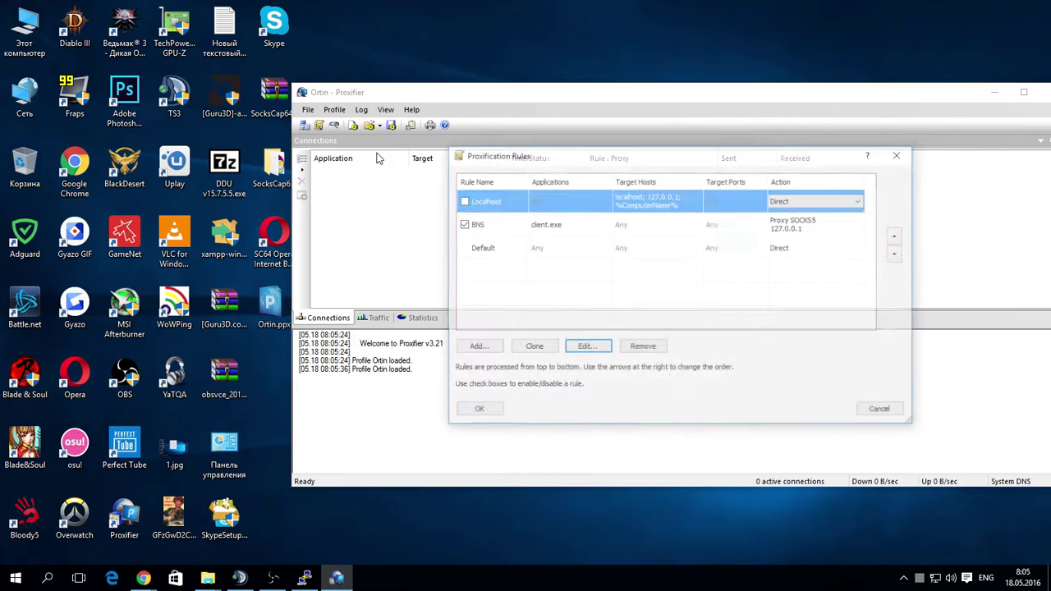
left_click(512, 223)
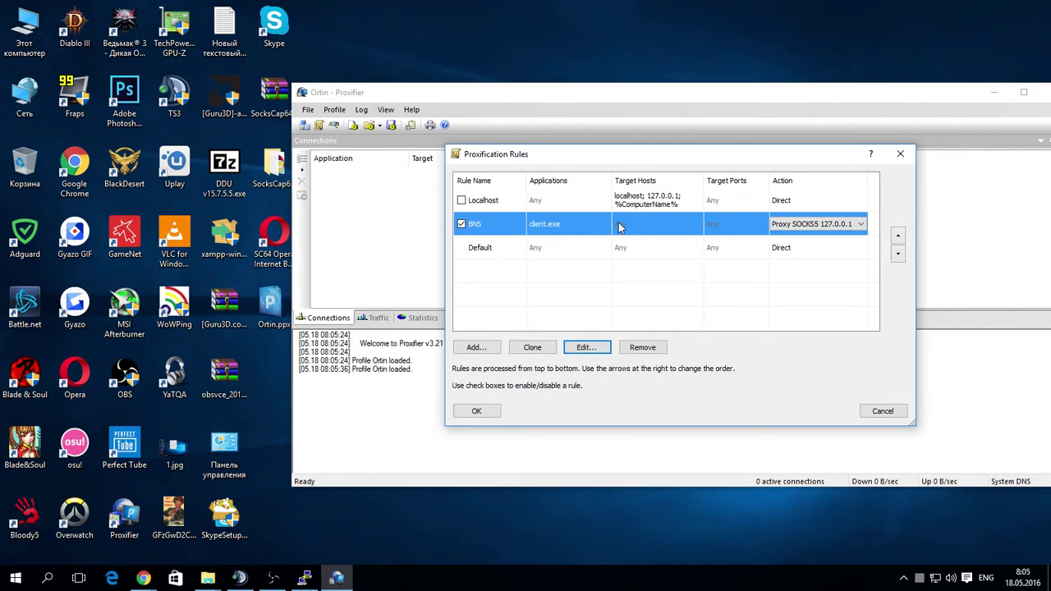
left_click(863, 229)
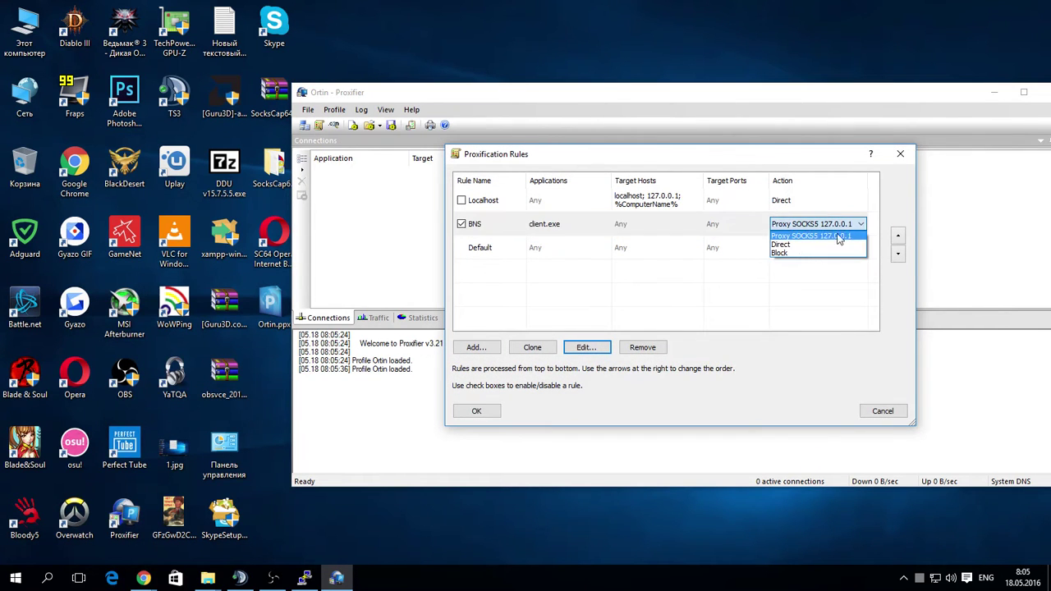
left_click(796, 238)
left_click(880, 412)
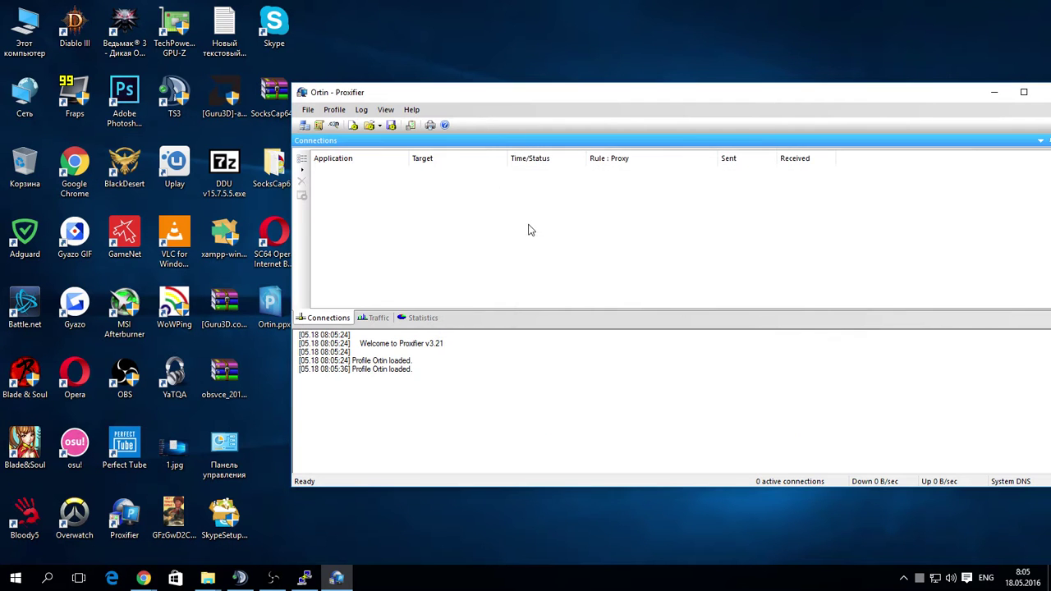
left_click_drag(601, 101, 430, 104)
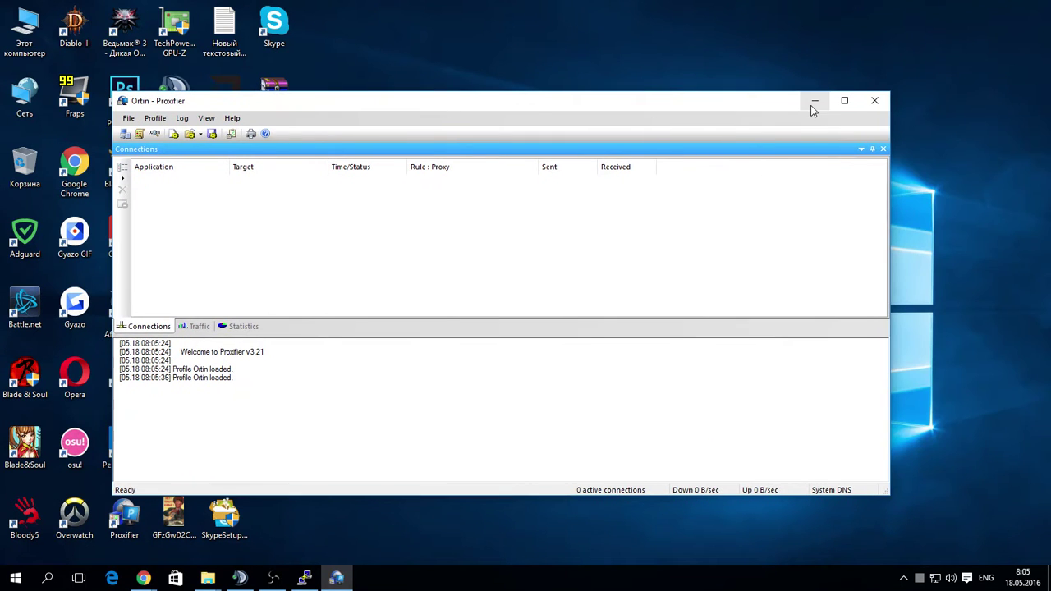
Launch Blade & Soul via its shortcut and Играть, then return to Proxifier.
left_click(813, 103)
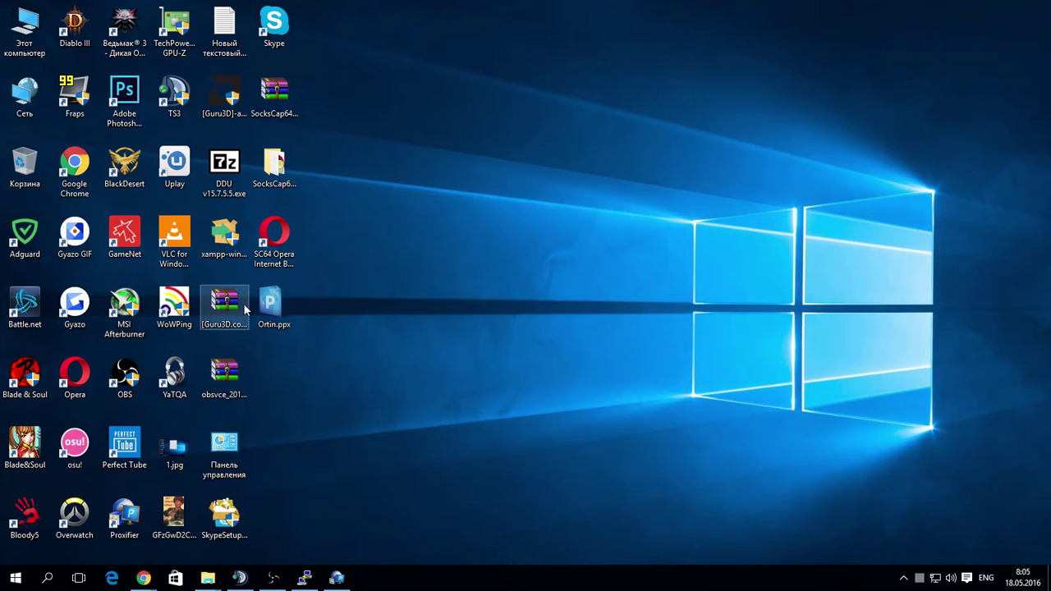
double_click(27, 452)
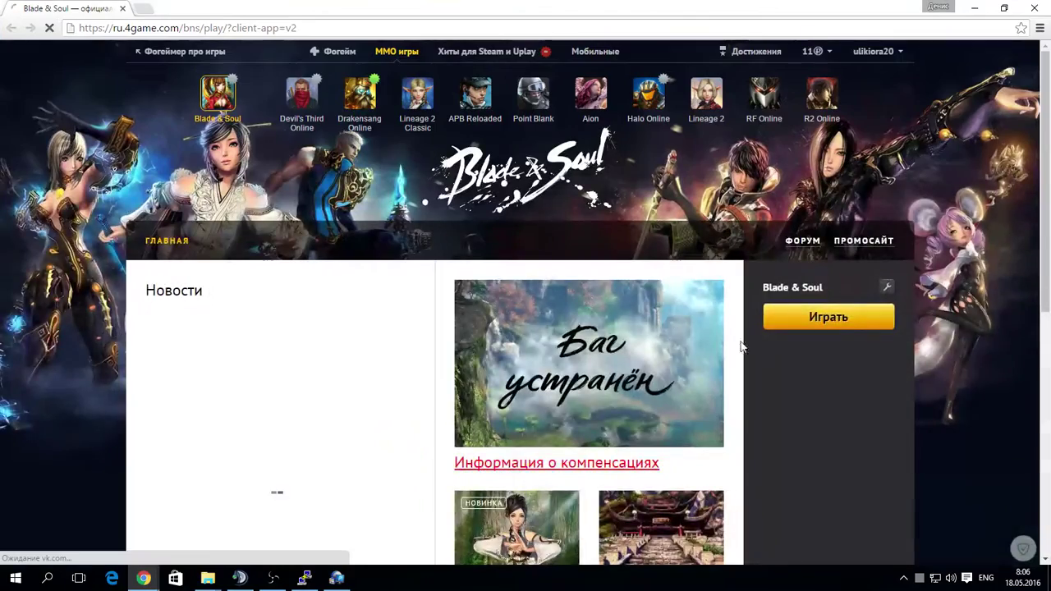
left_click(834, 317)
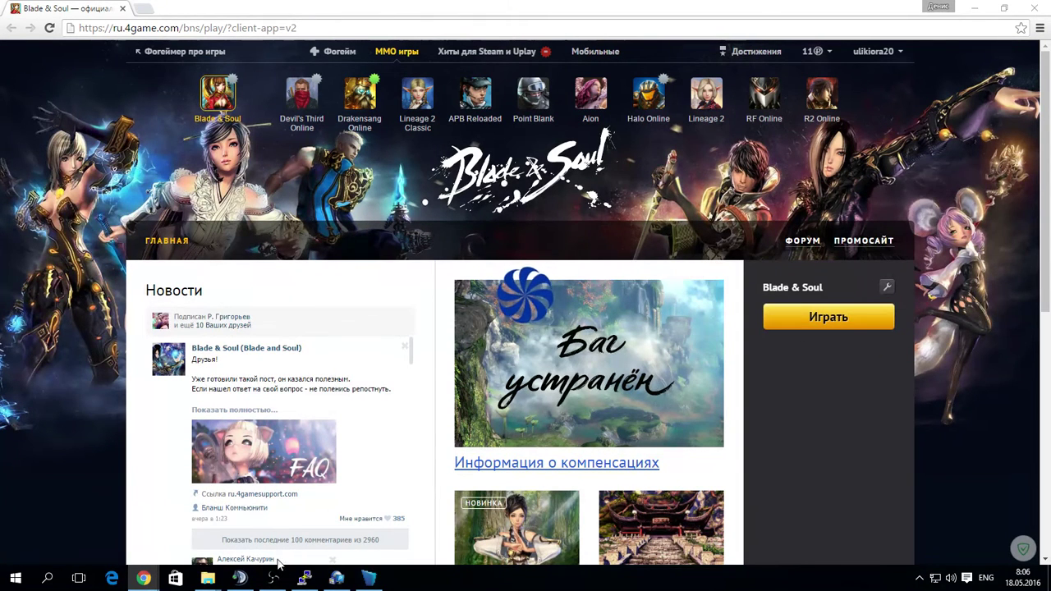
left_click(335, 580)
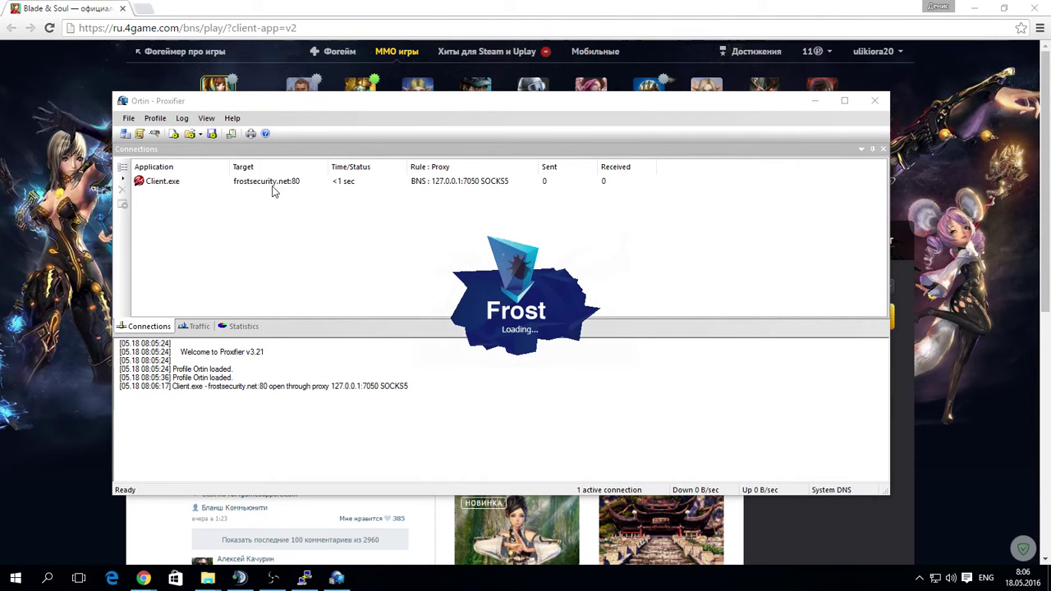
Select the Client.exe frostsecurity.net connection, minimize Chrome, and shift Proxifier slightly lower.
left_click(280, 205)
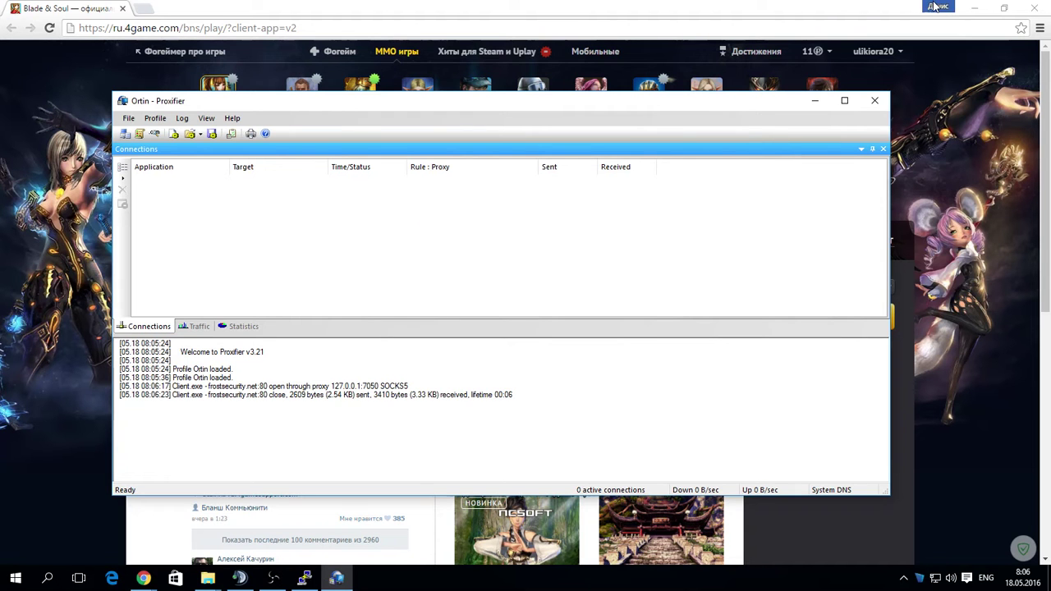
left_click(974, 8)
mouse_move(546, 107)
left_mouse_down()
mouse_move(364, 382)
mouse_move(478, 396)
mouse_move(549, 124)
left_mouse_up()
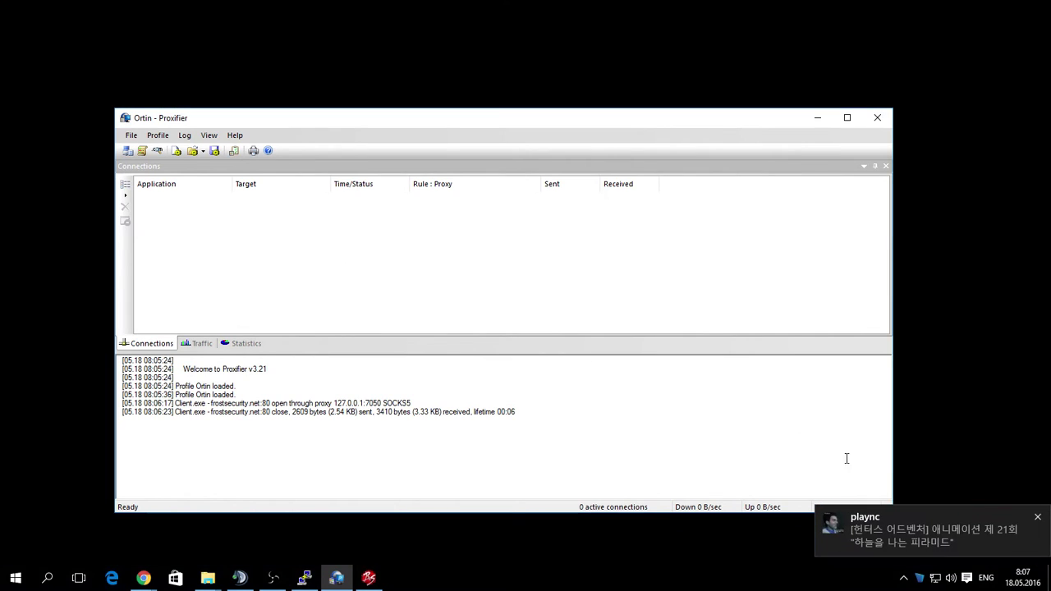
Clear the Perfect Tube notifications, enter the game at character select, and switch to Proxifier.
left_click(966, 578)
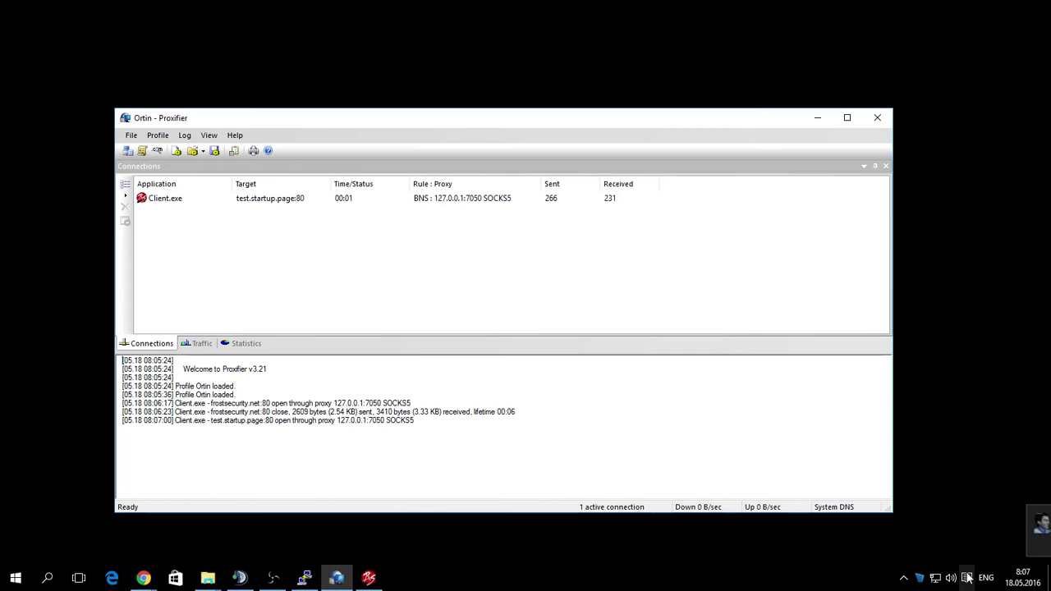
left_click(1036, 58)
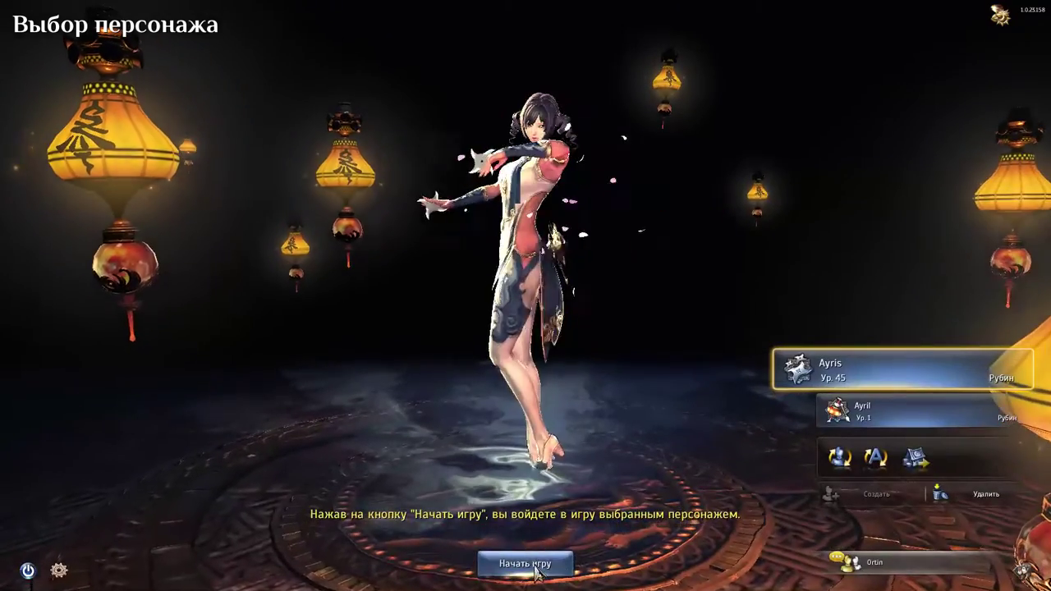
left_click(528, 563)
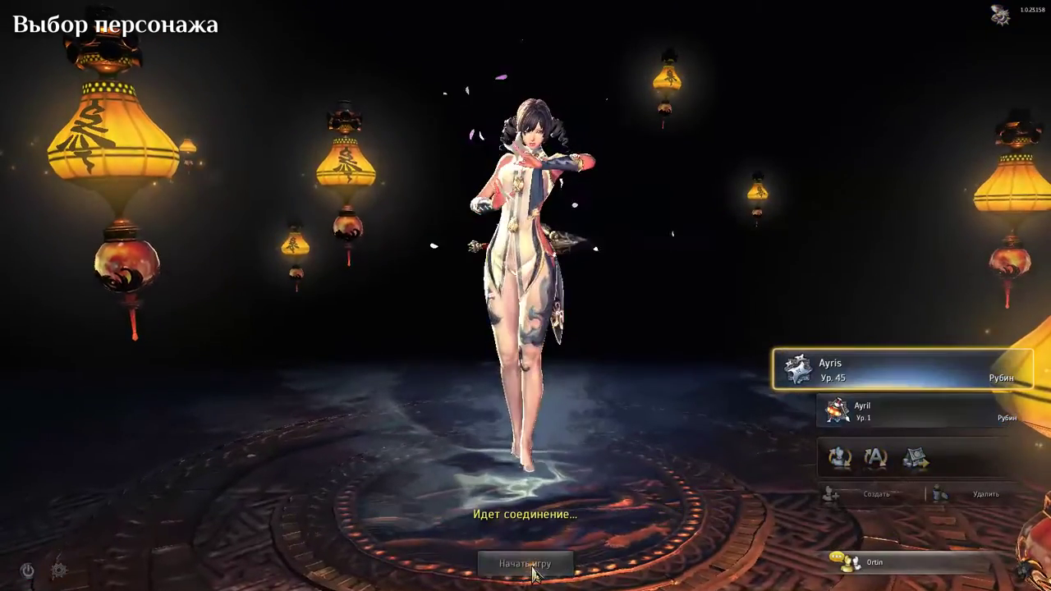
key("alt+Tab")
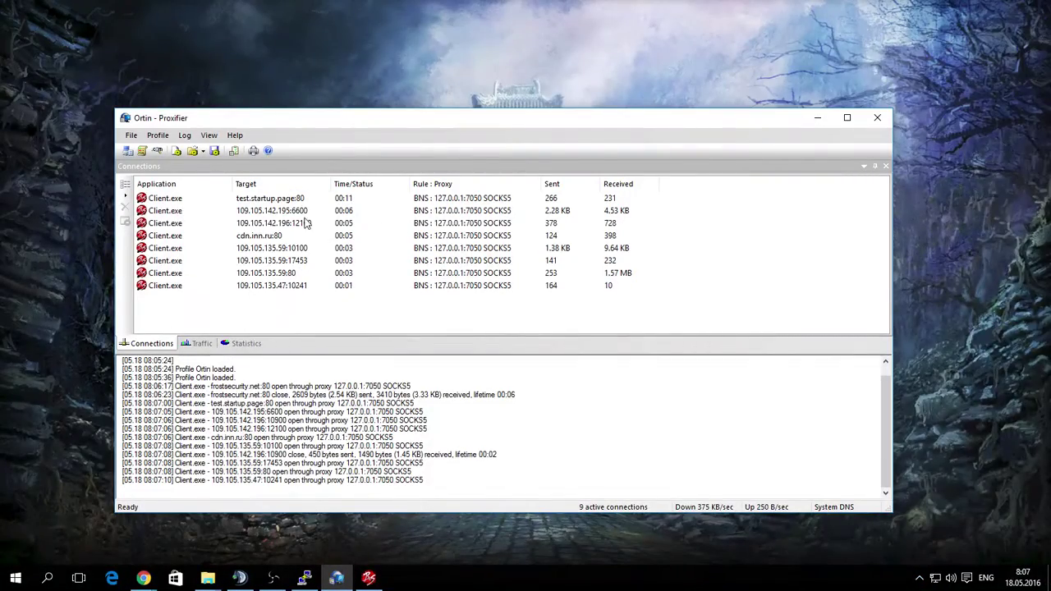
Inspect the 109.105.135.59:10100 and test.startup.page:80 connections, then minimize Proxifier.
left_click(269, 249)
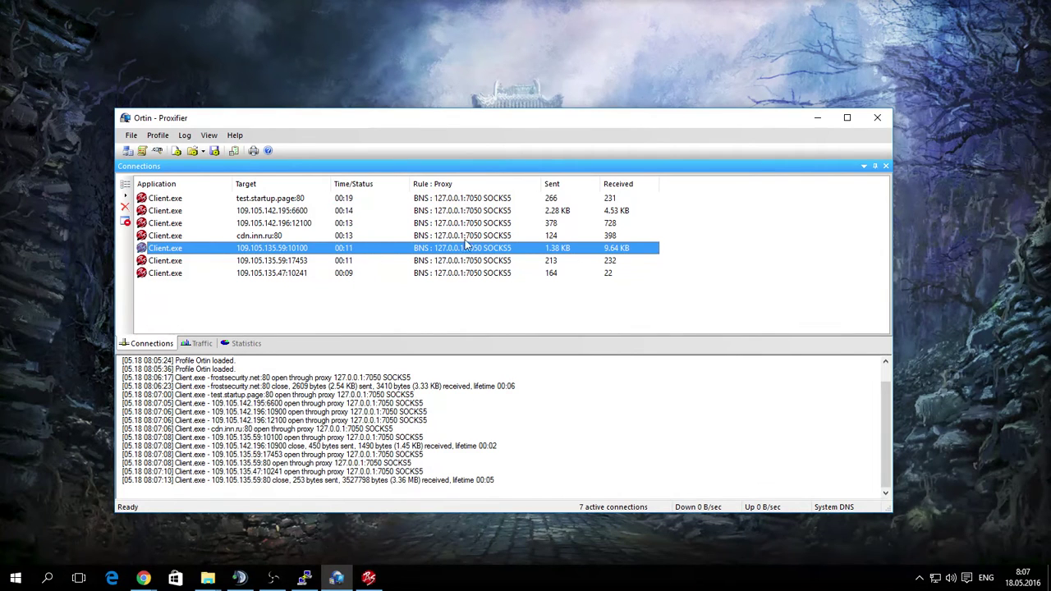
left_click(435, 199)
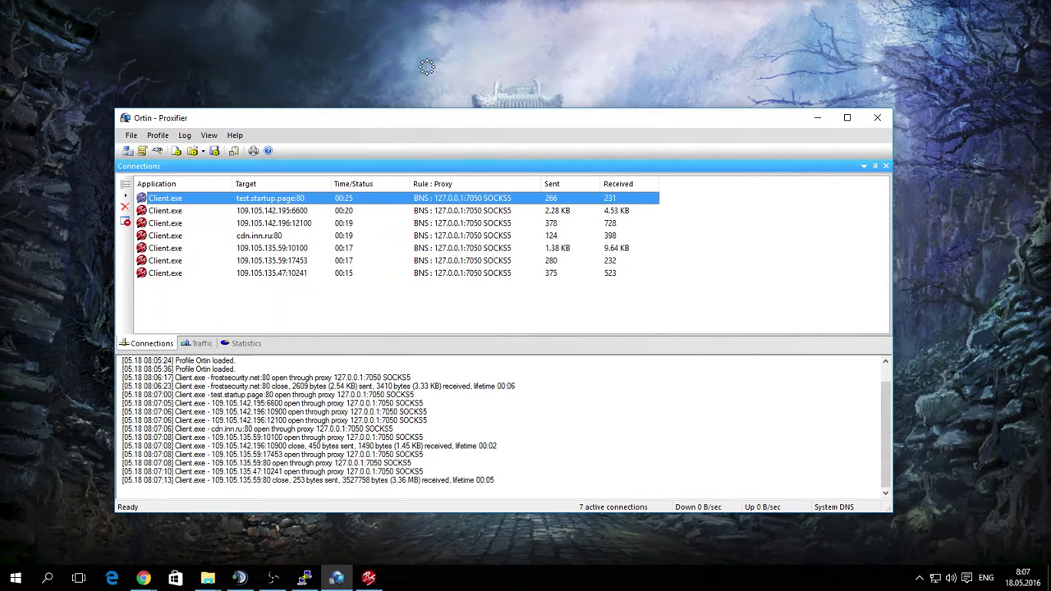
left_click(815, 118)
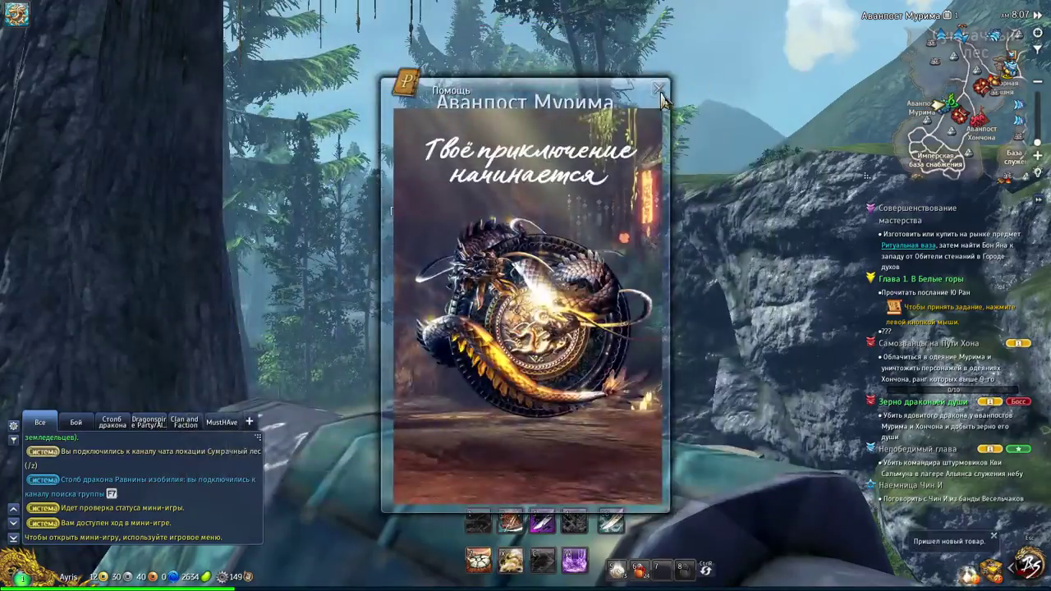
Close the adventure help, collect the clay order, and run through the gate into the outpost.
left_click(659, 88)
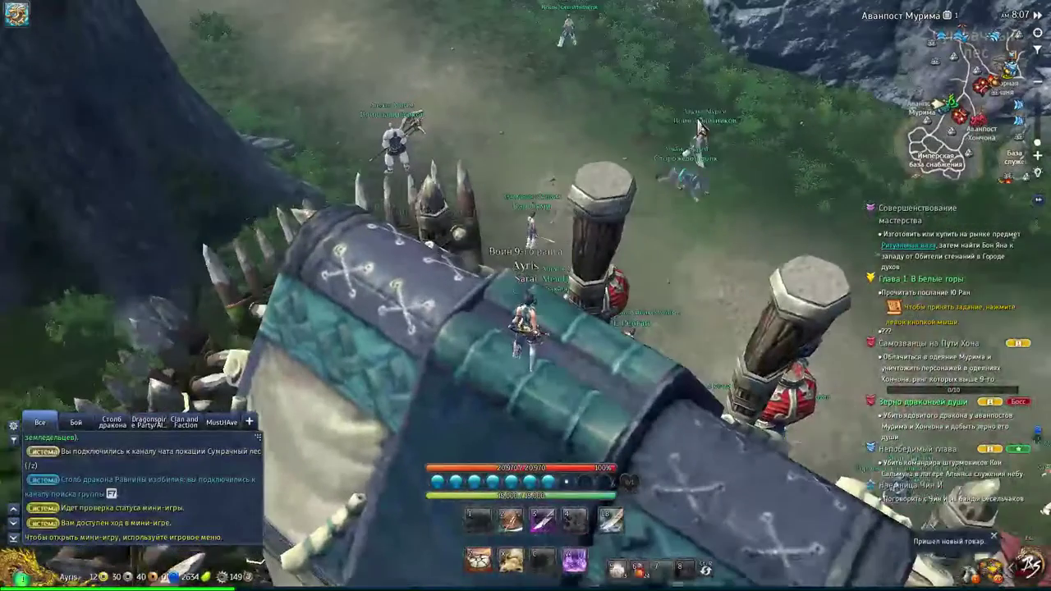
left_click(816, 545)
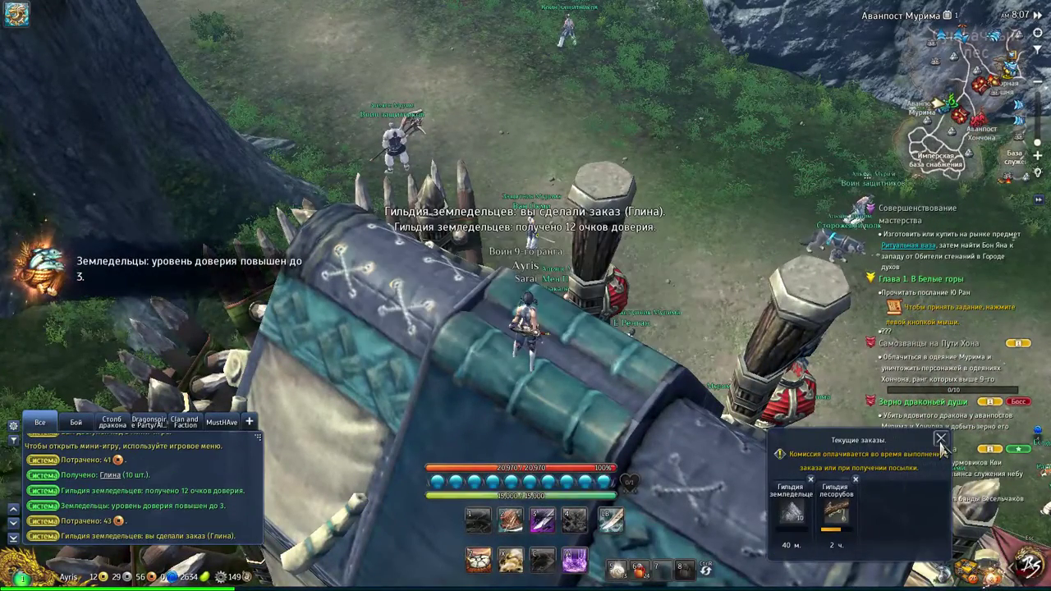
key("w")
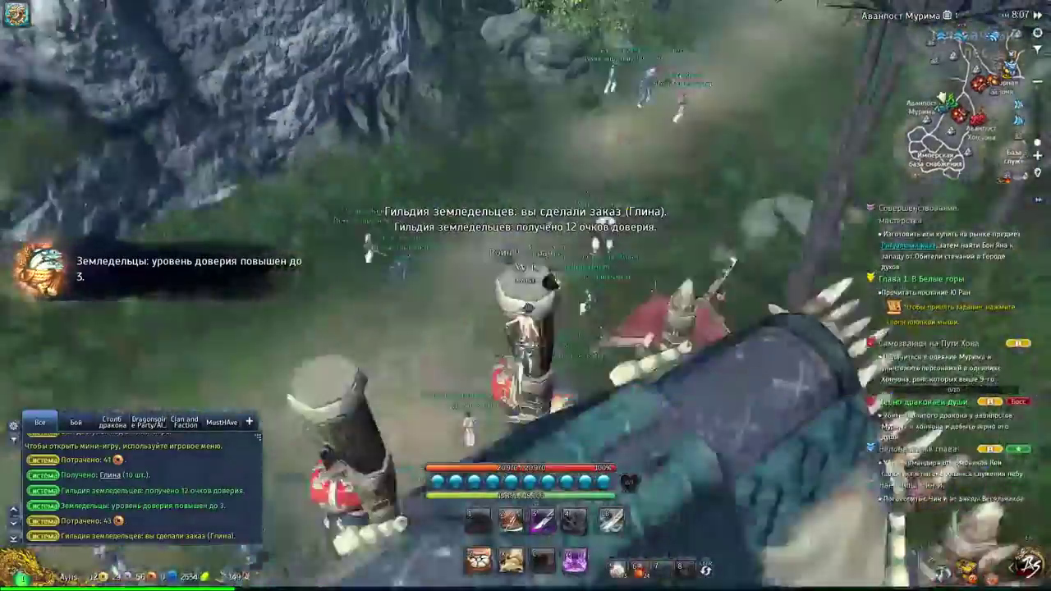
key("w")
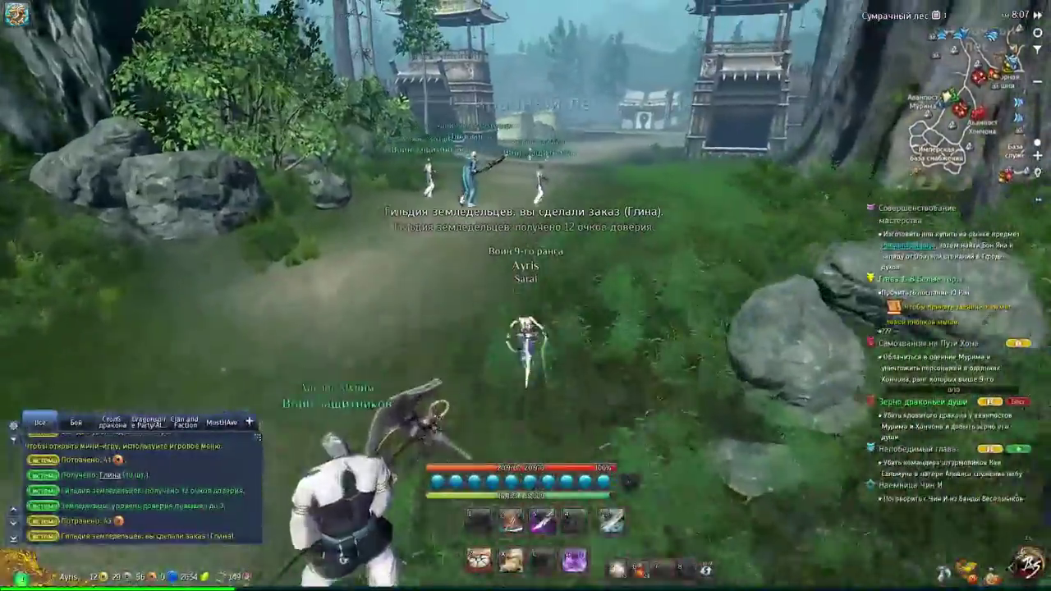
key("w")
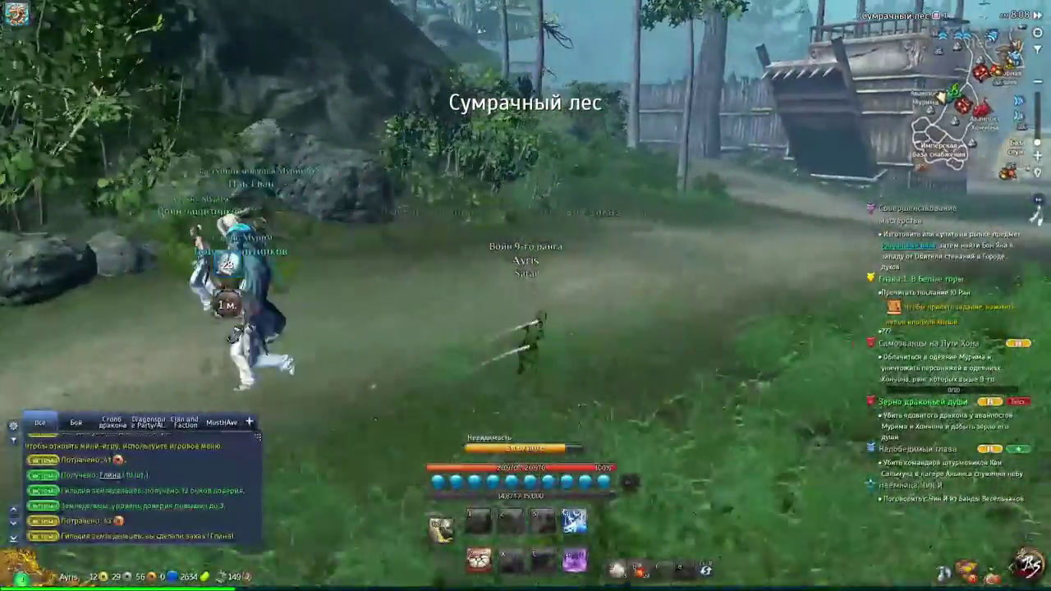
key("w")
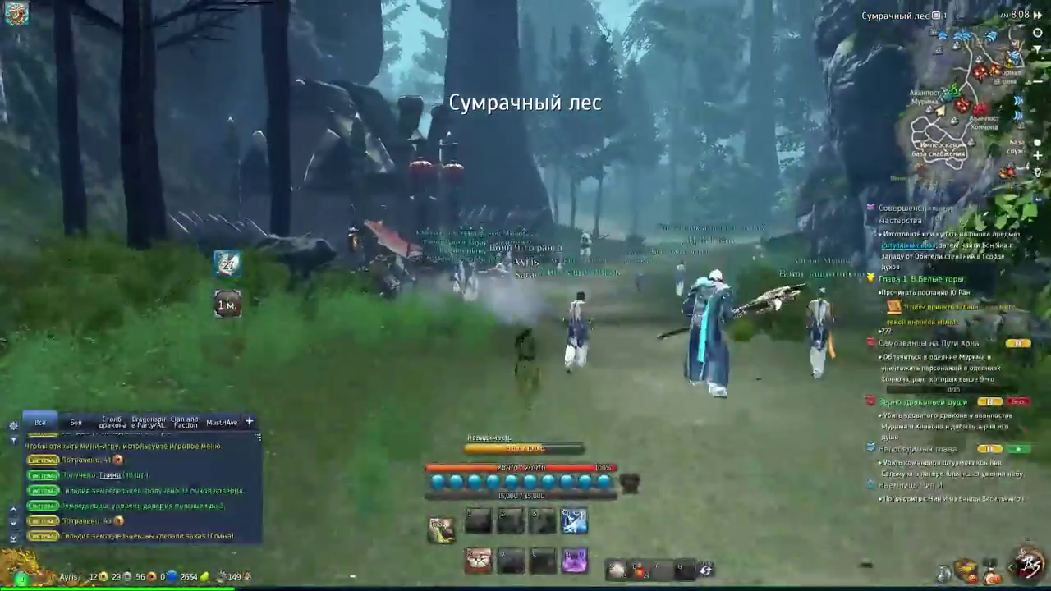
key("w")
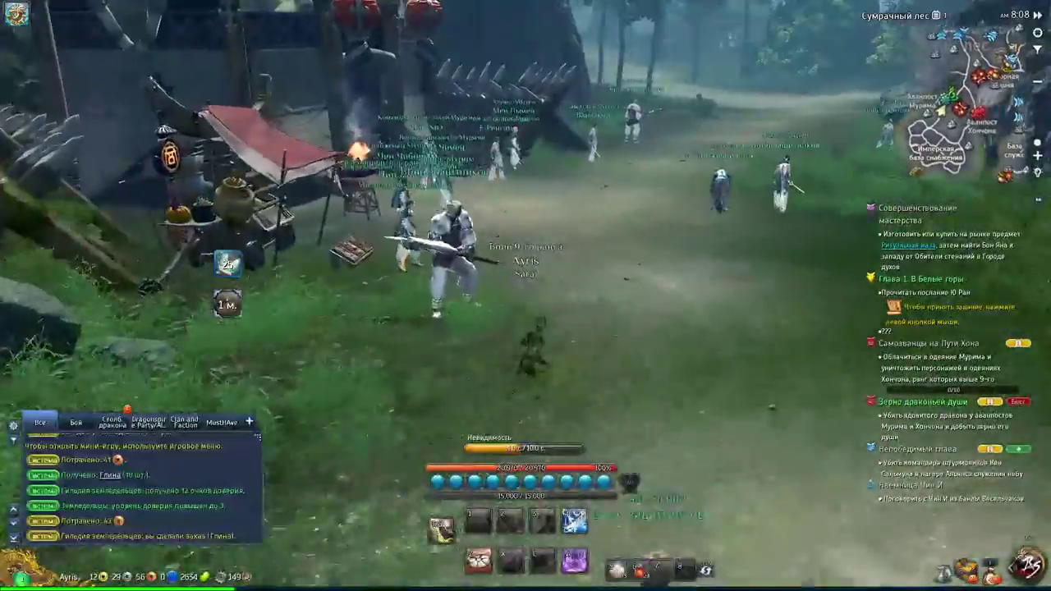
key("w")
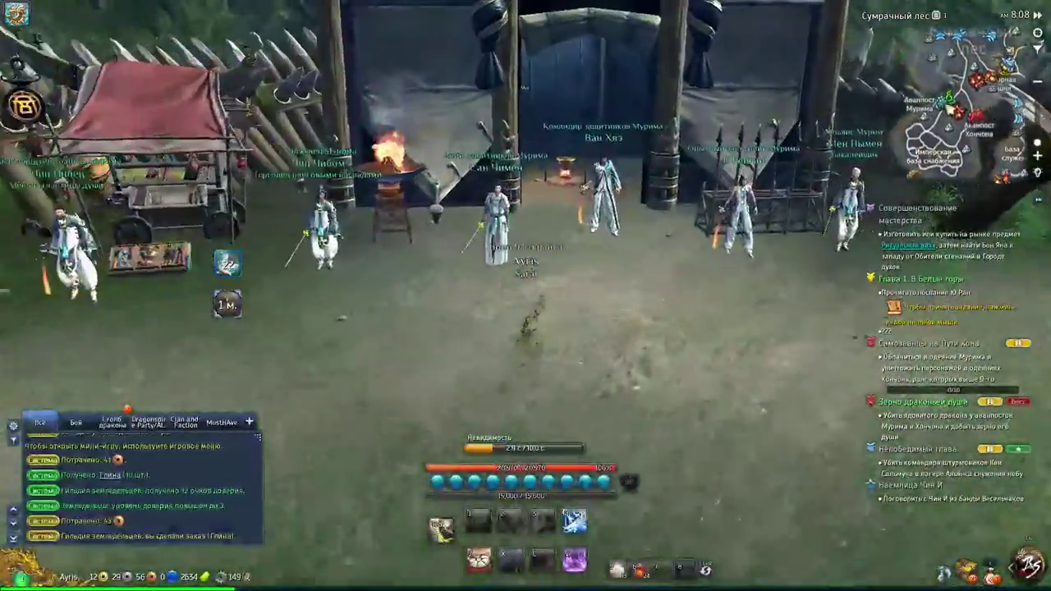
Leave combat, then quit via the system menu's Выход and confirm «Выход из игры».
key("Escape")
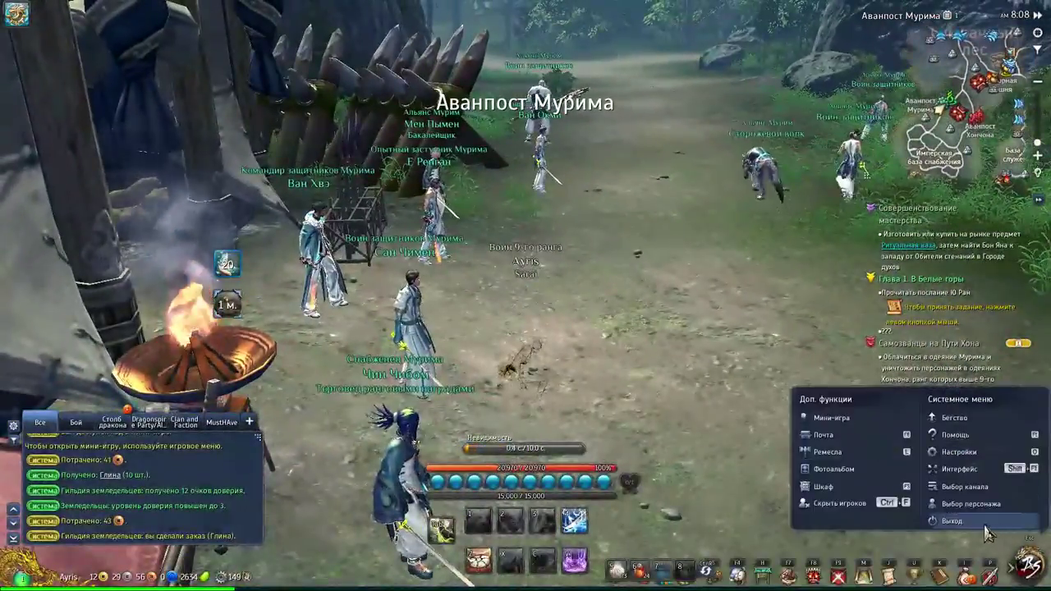
key("w")
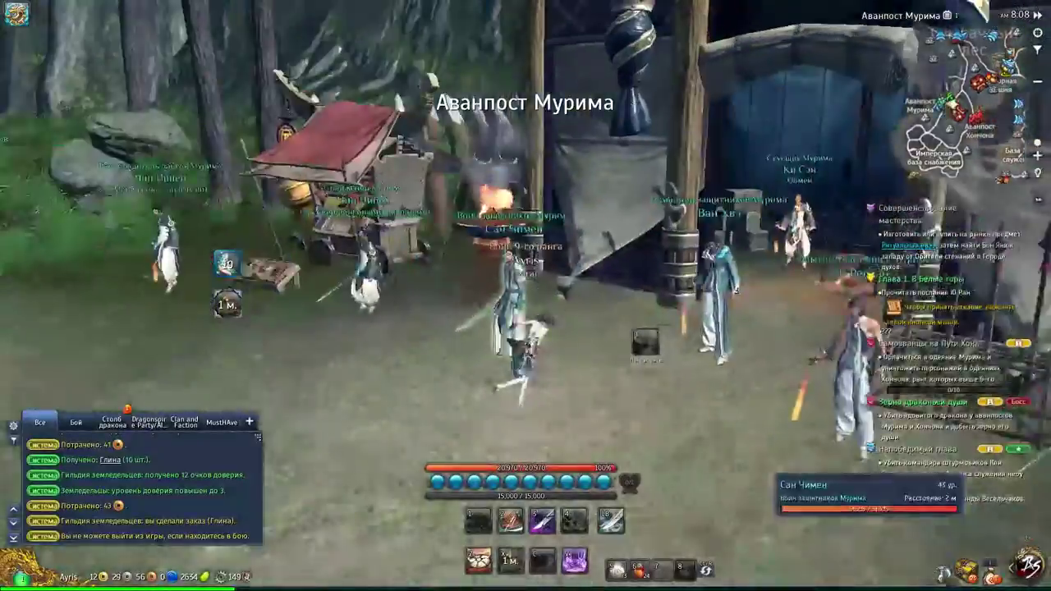
key("w")
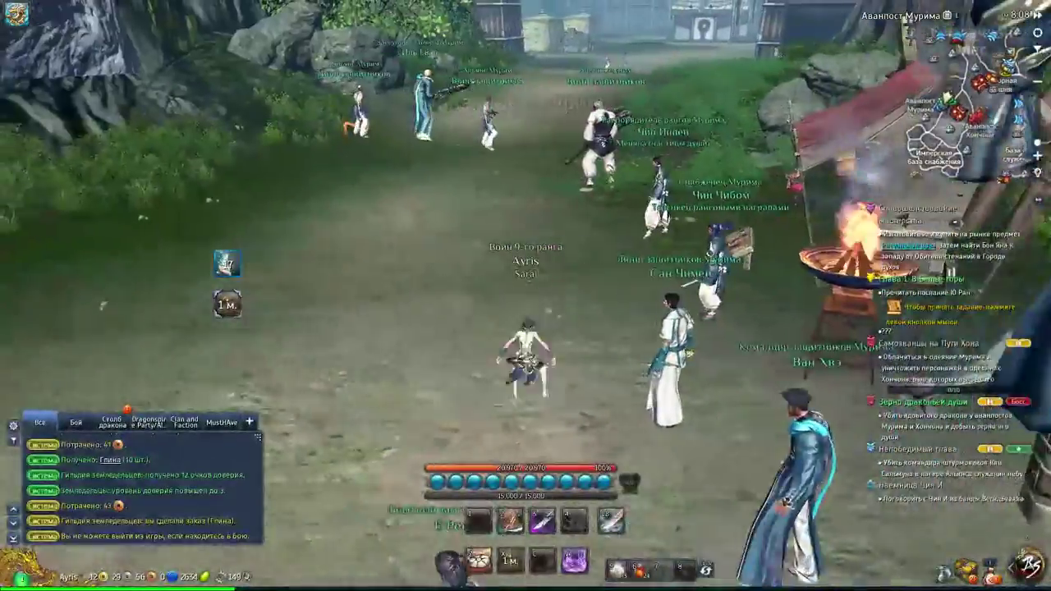
key("w")
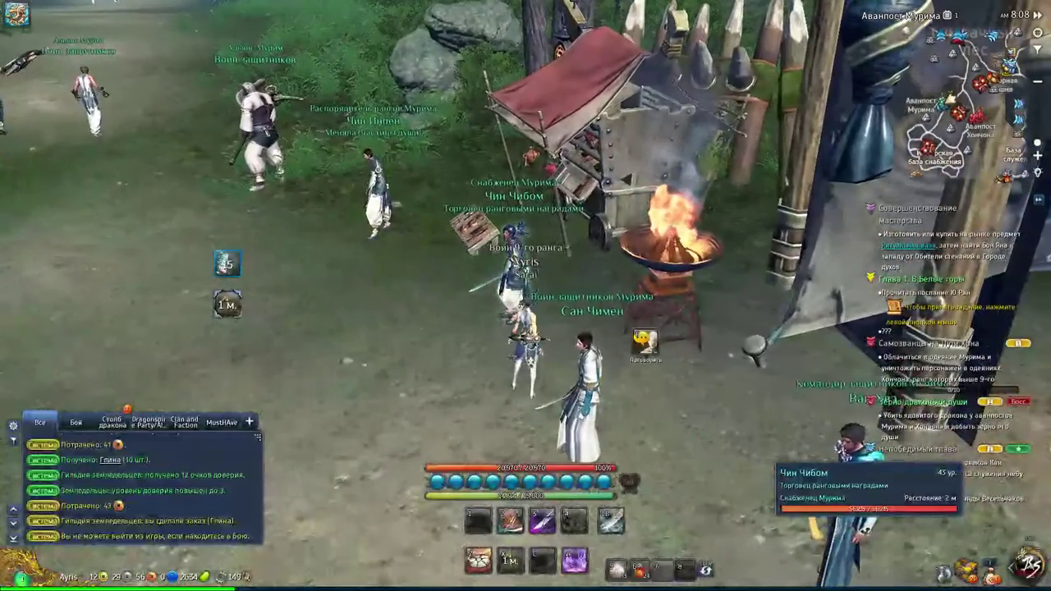
key("Escape")
left_click(950, 570)
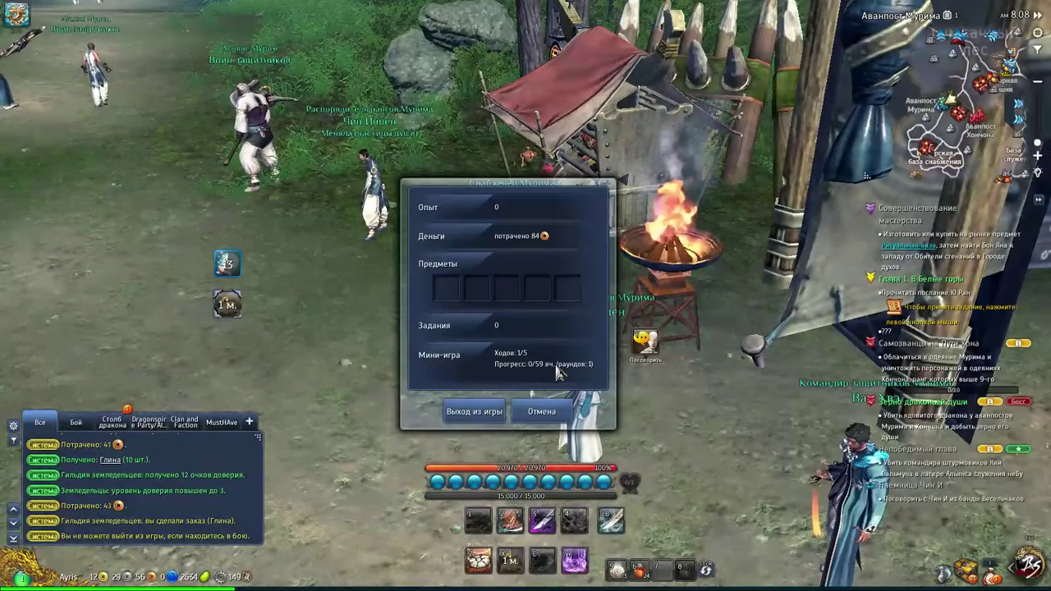
left_click(462, 414)
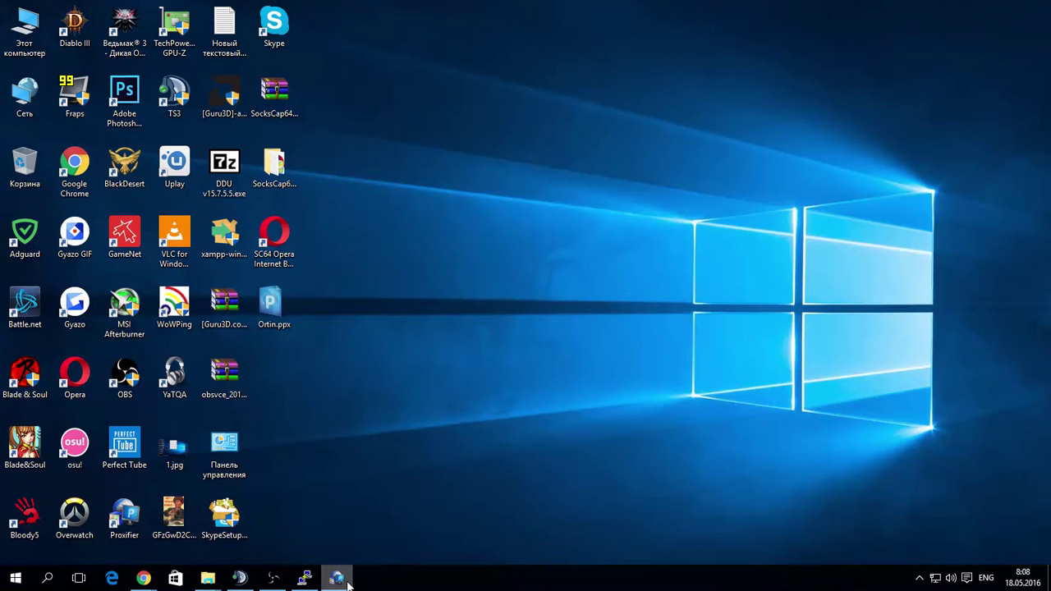
Bring up Proxifier's Proxification Rules list and start a new rule.
left_click(335, 578)
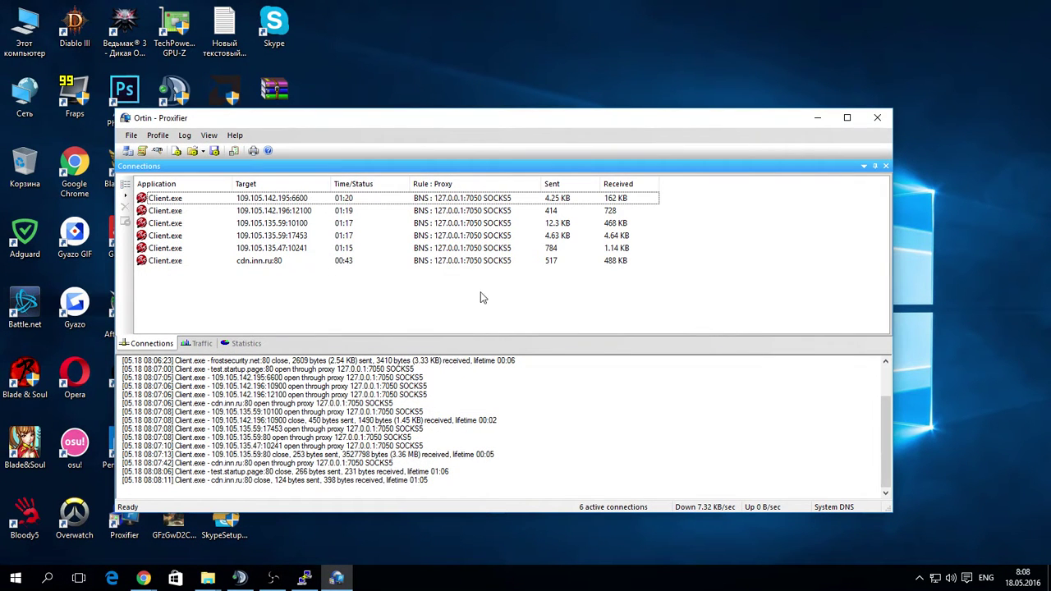
left_click(157, 136)
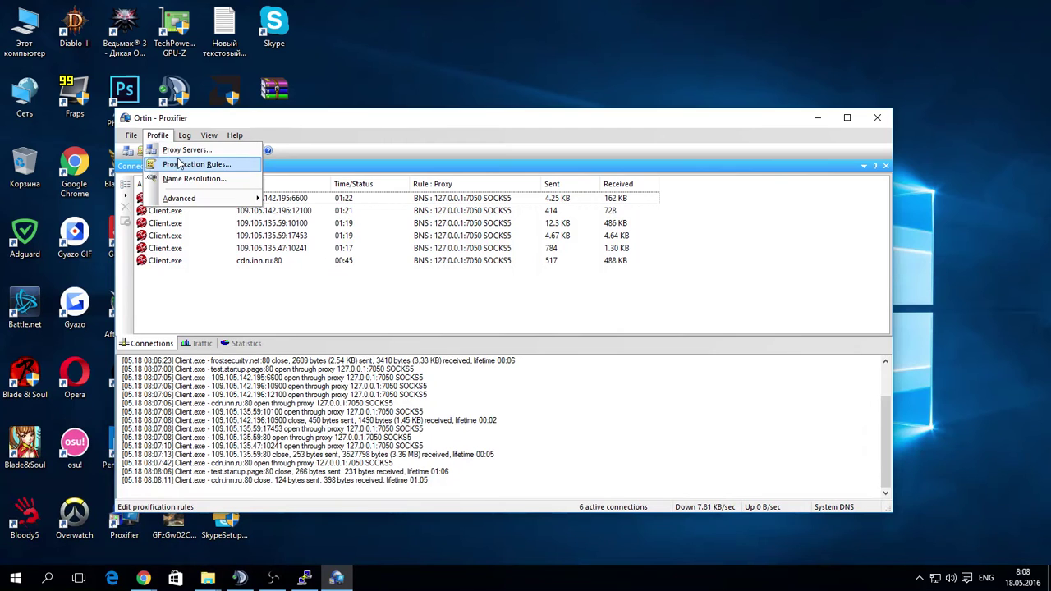
left_click(181, 162)
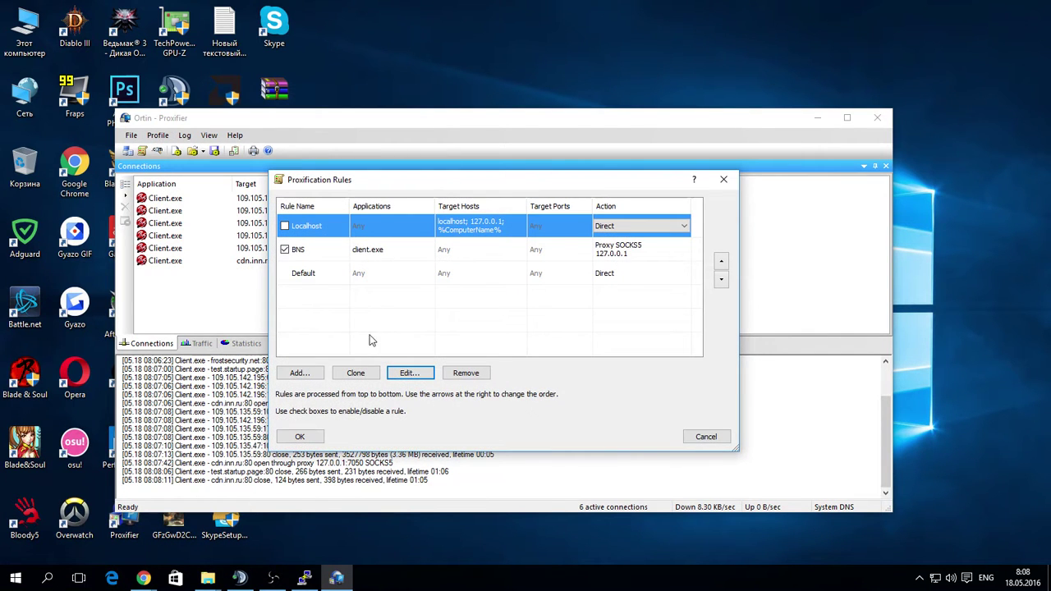
left_click(299, 373)
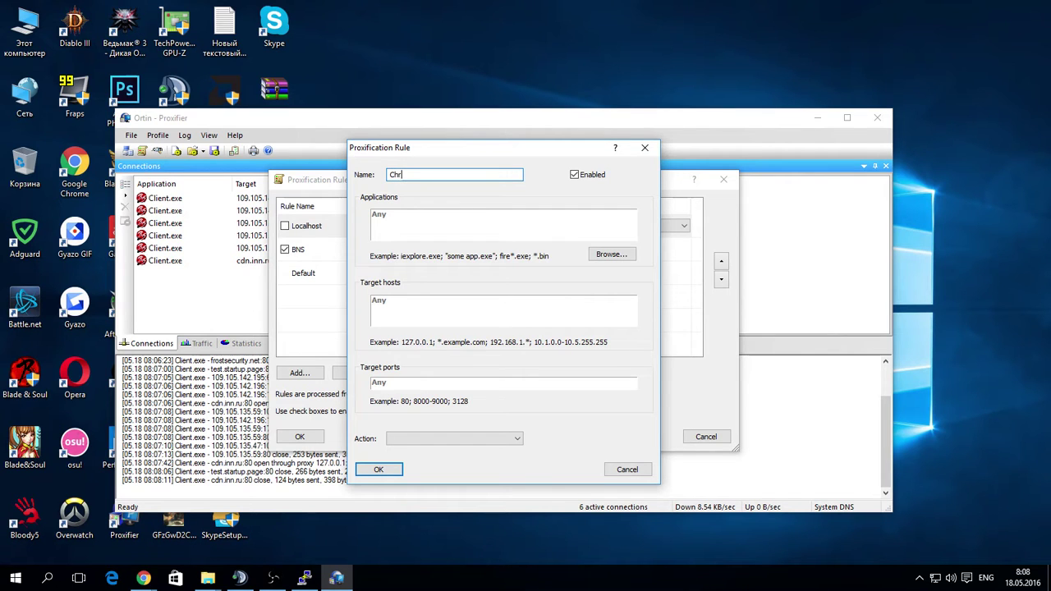
Name the rule Chrome for chrome.exe, route it through Proxy SOCKS5 127.0.0.1, and save.
type("Chroe")
left_click(611, 257)
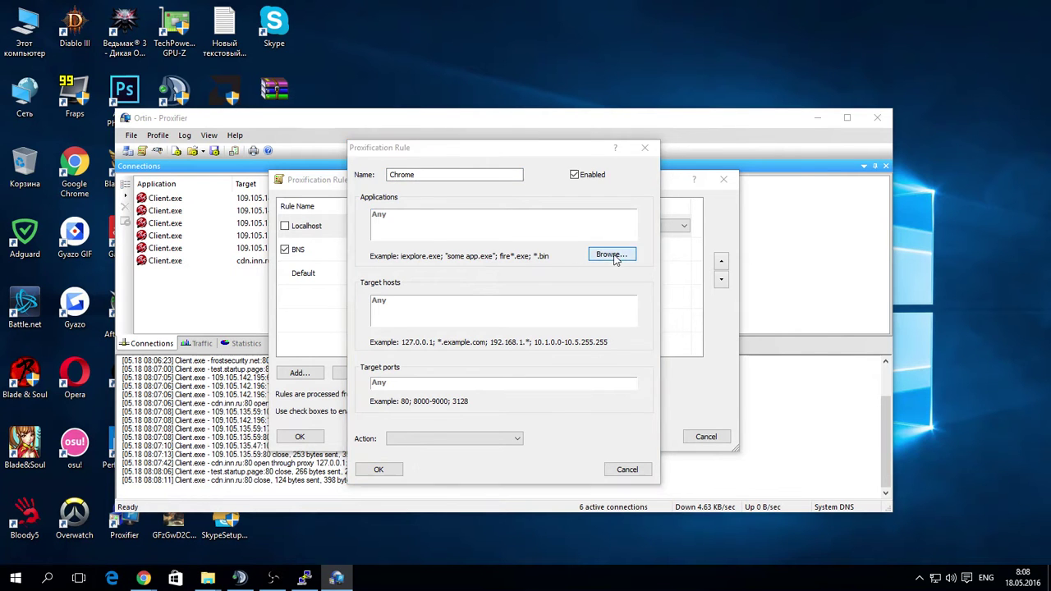
left_click(795, 155)
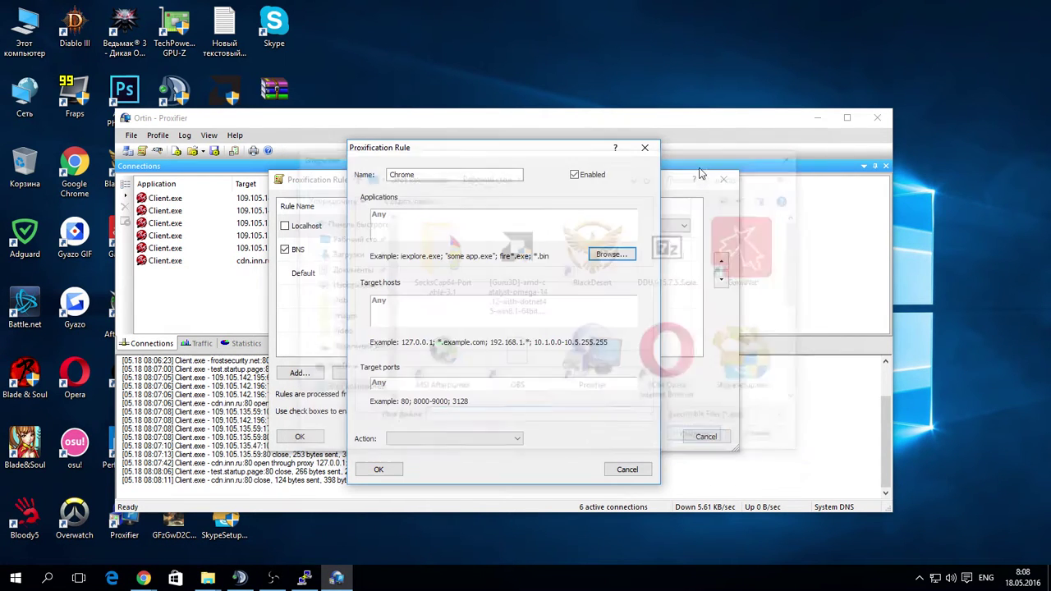
left_click(433, 218)
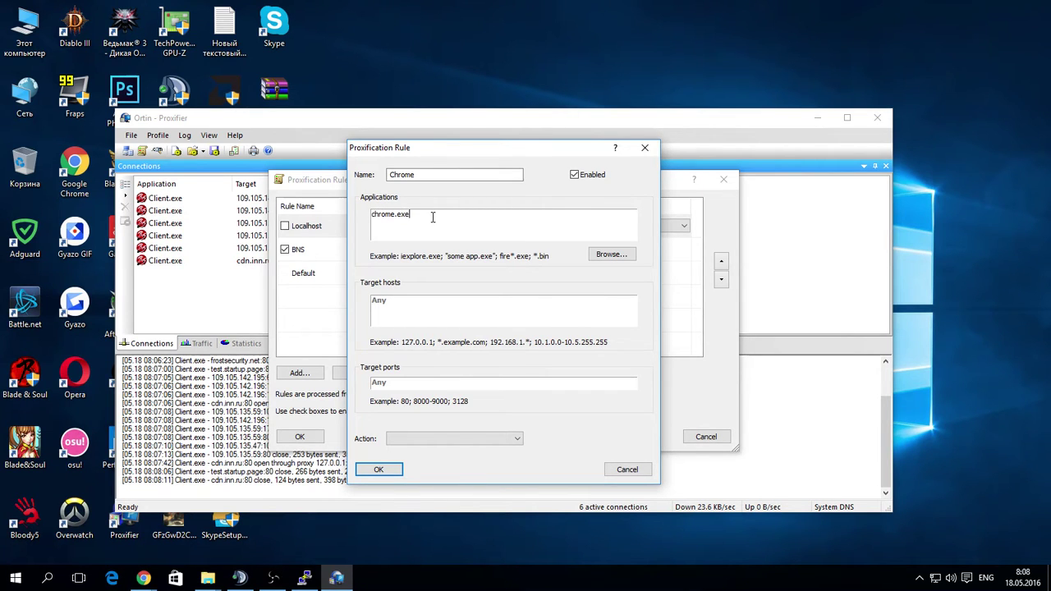
left_click(482, 438)
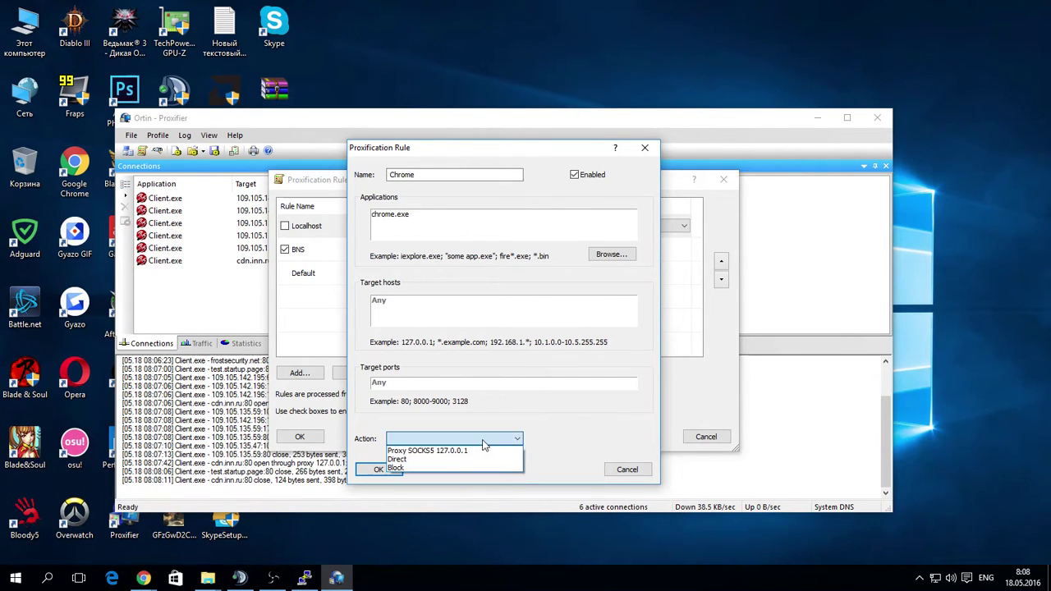
left_click(472, 450)
left_click(387, 473)
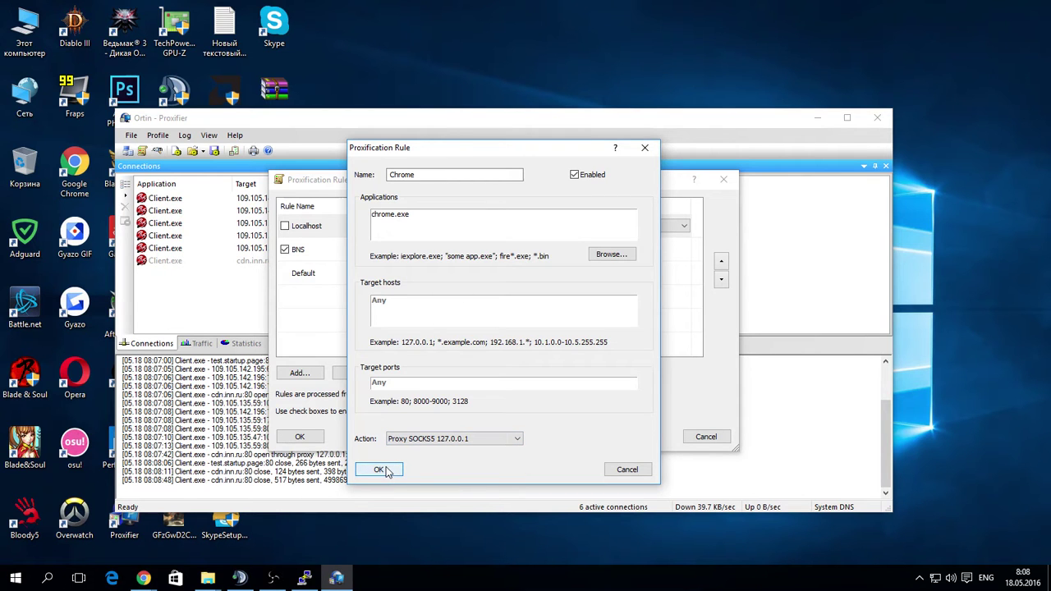
left_click(319, 436)
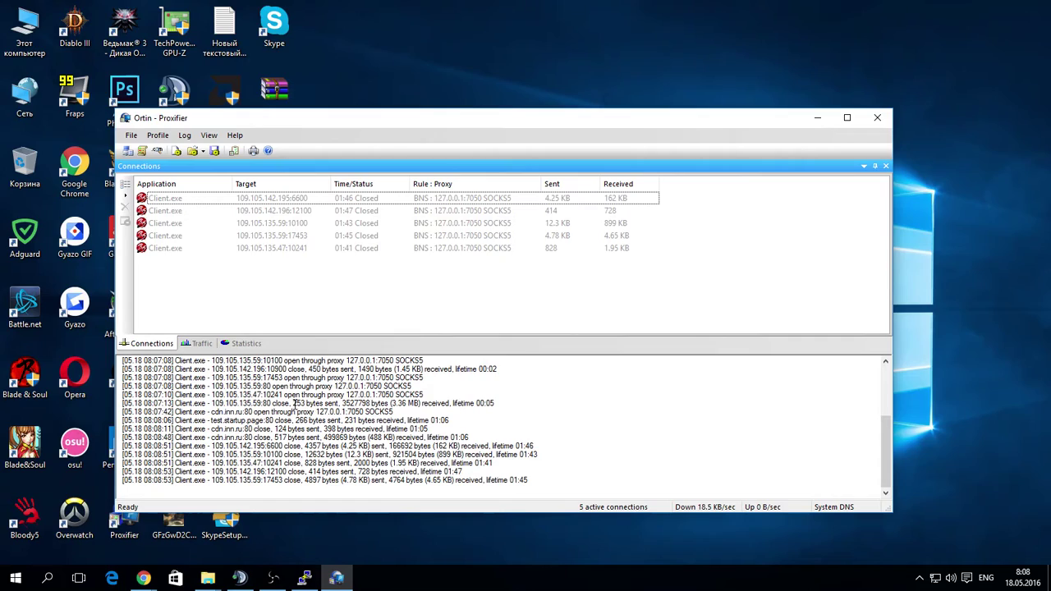
Reload the 4game Blade & Soul page in Chrome and bring up Proxifier to watch chrome.exe connections.
left_click(140, 580)
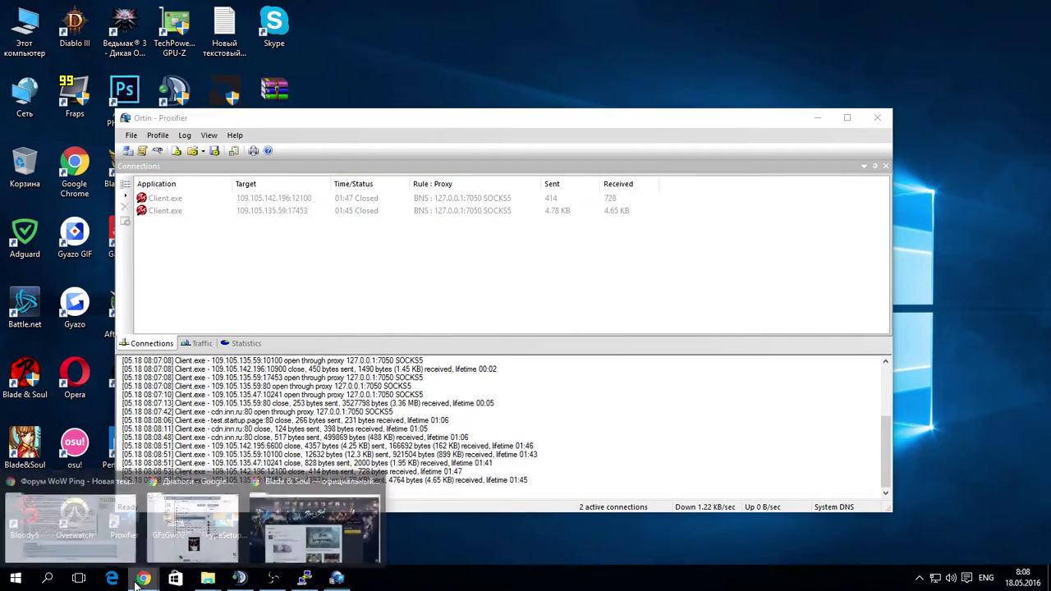
left_click(314, 529)
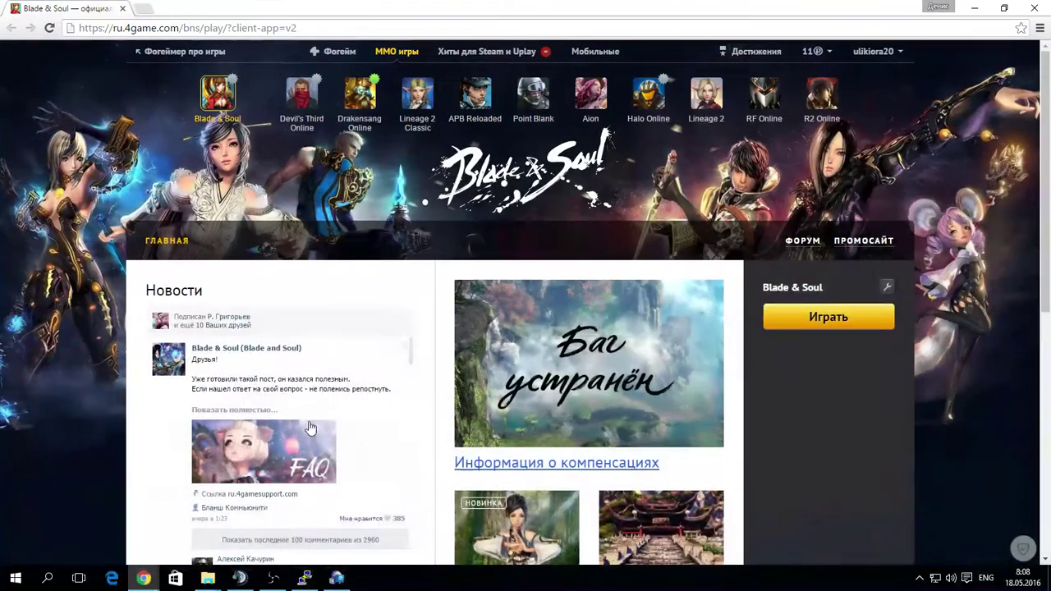
left_click(53, 31)
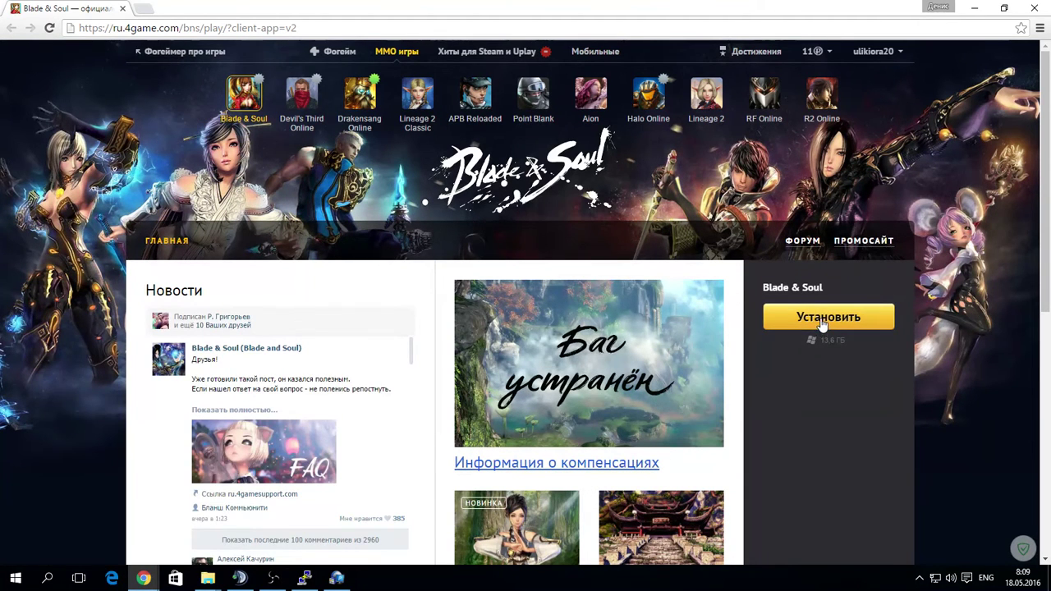
left_click(335, 578)
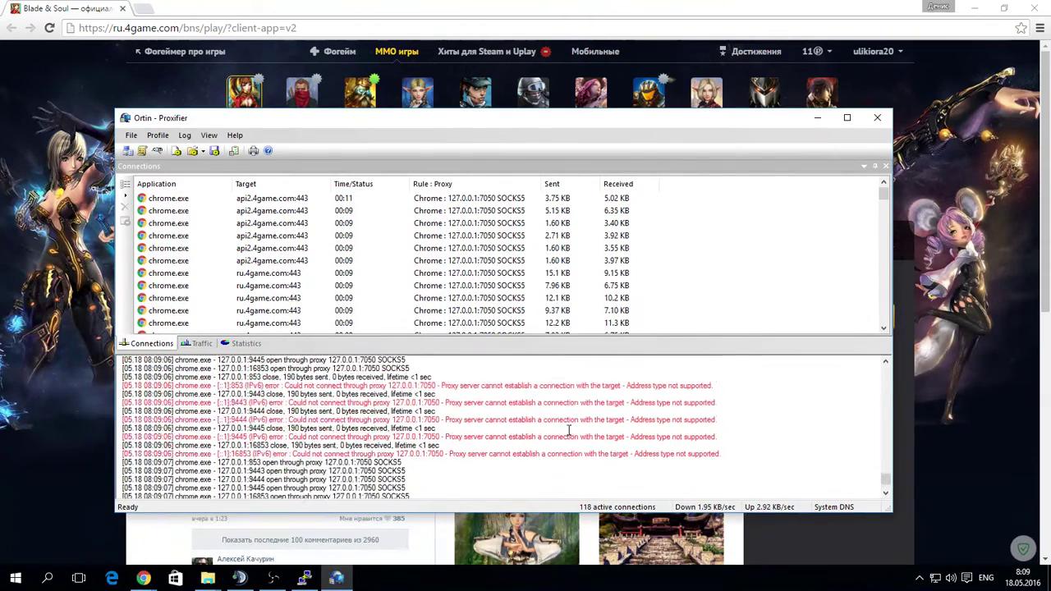
scroll(568, 430, "up", 1)
mouse_move(304, 408)
left_mouse_down()
mouse_move(165, 396)
mouse_move(316, 409)
left_mouse_up()
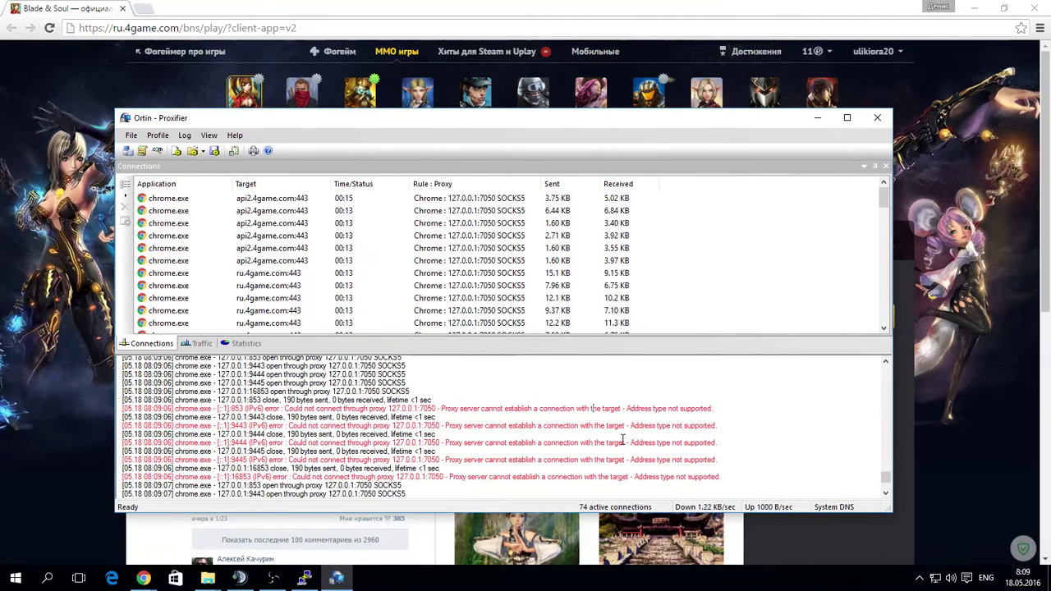
left_click_drag(722, 415, 462, 408)
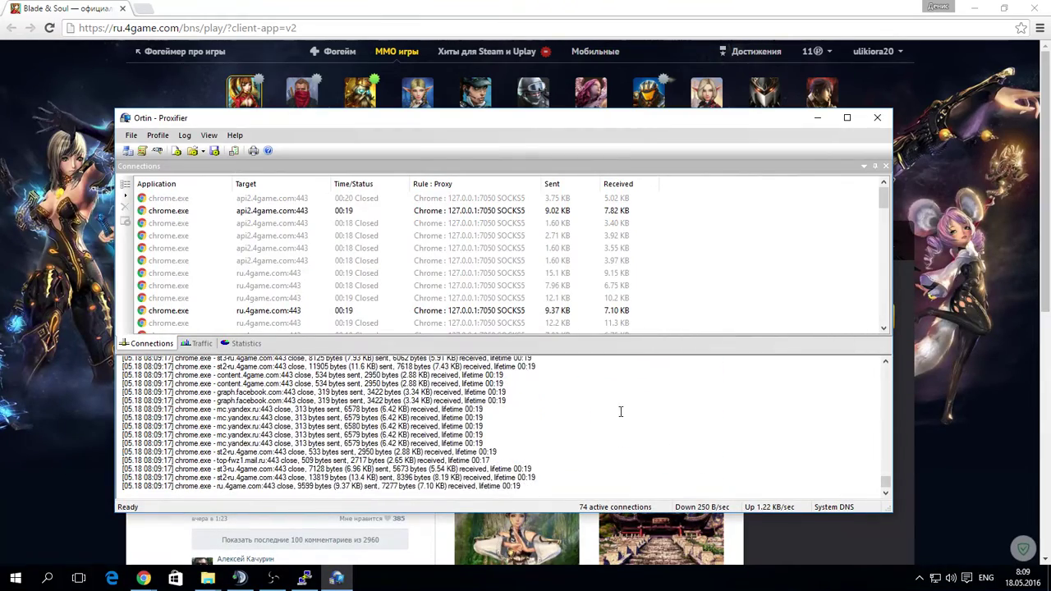
left_click(819, 119)
left_click(335, 579)
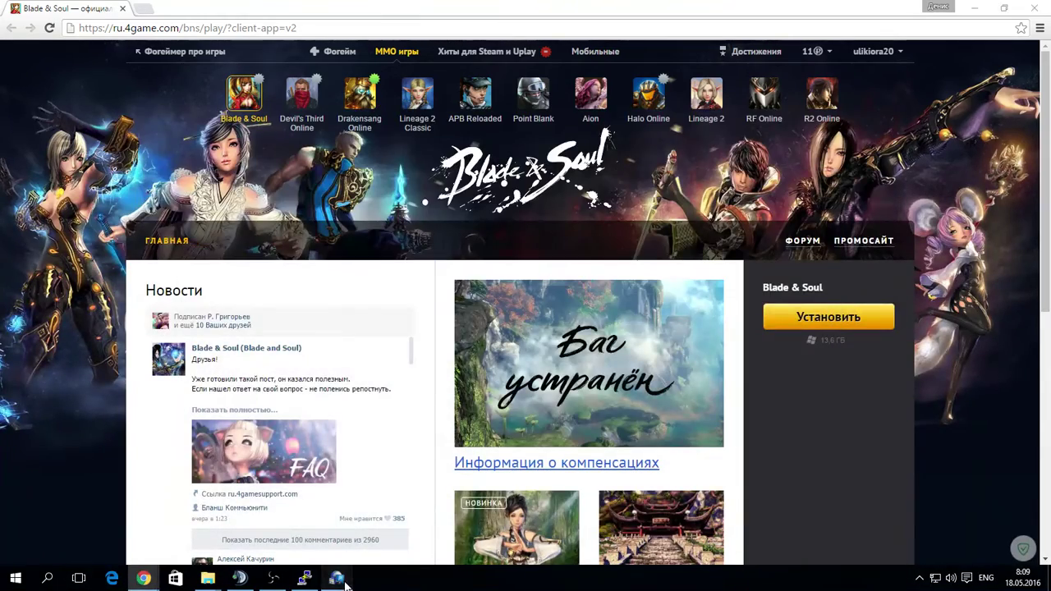
Remove the Chrome rule from the Proxification Rules list and save.
left_click(157, 135)
left_click(190, 166)
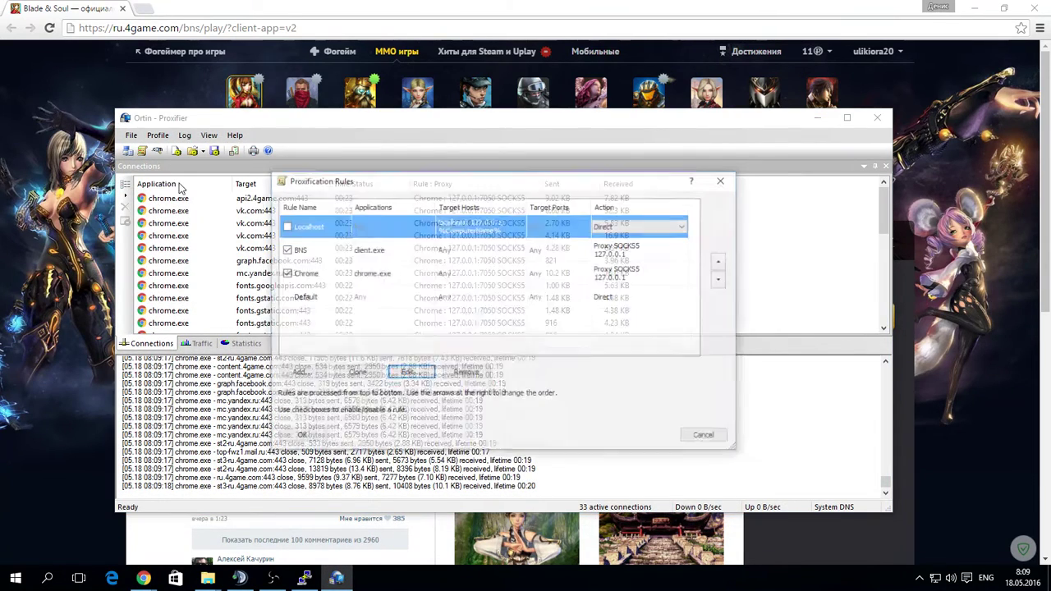
left_click(318, 275)
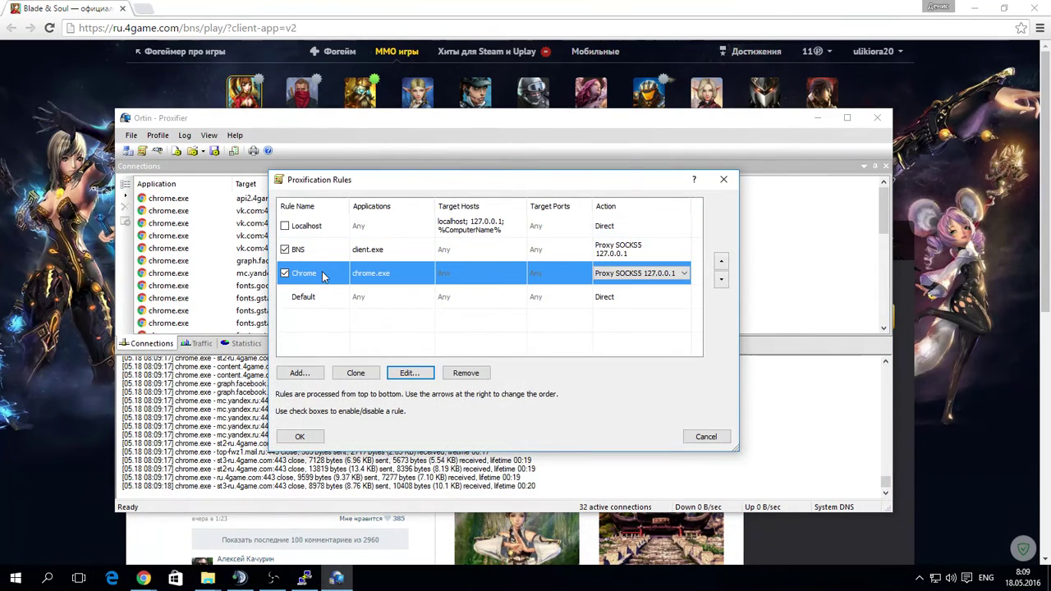
left_click(464, 373)
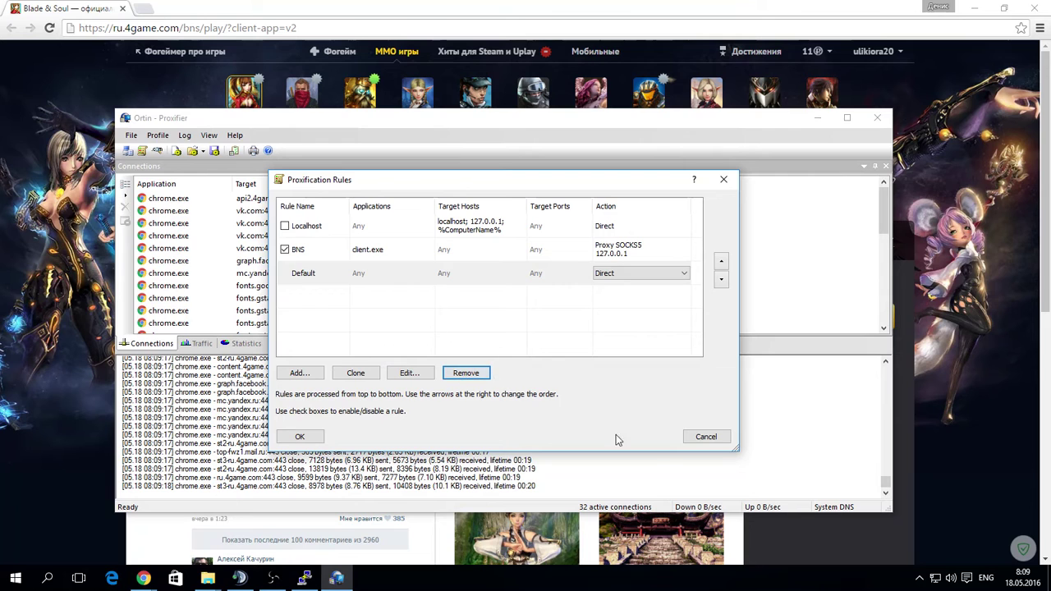
left_click(299, 436)
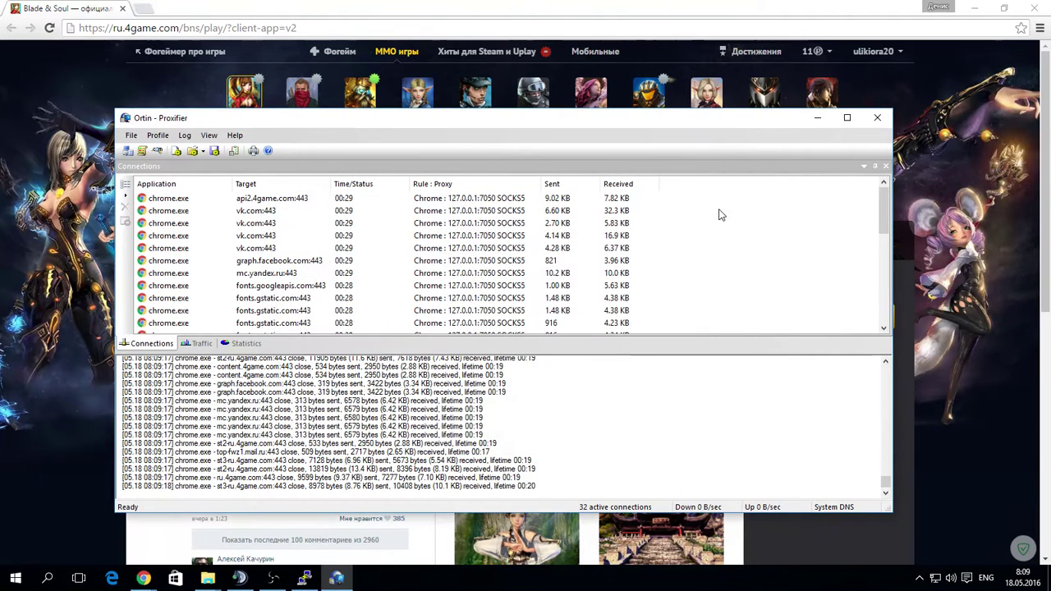
Reload the Blade & Soul page, review Proxifier's connections, then minimize Proxifier.
left_click(80, 42)
left_click(49, 28)
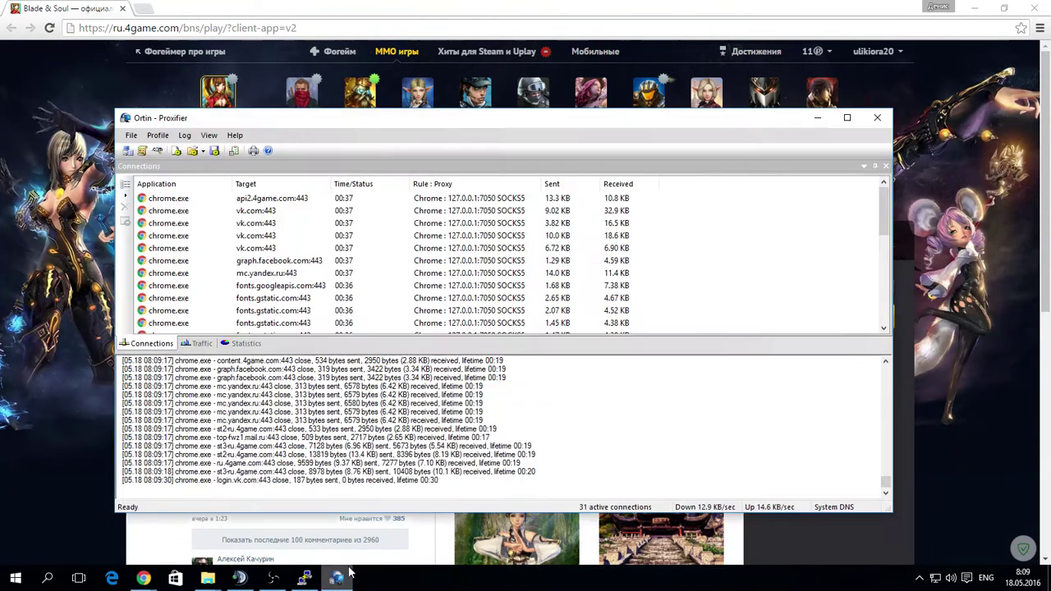
left_click(336, 578)
scroll(334, 287, "down", 5)
scroll(334, 286, "up", 5)
scroll(345, 287, "down", 7)
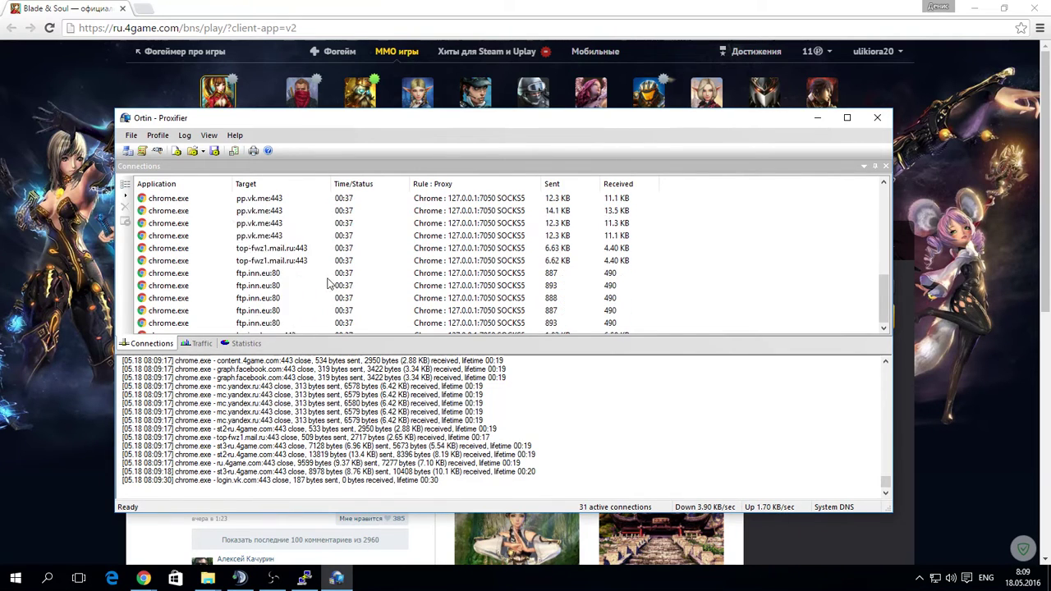
scroll(365, 284, "up", 7)
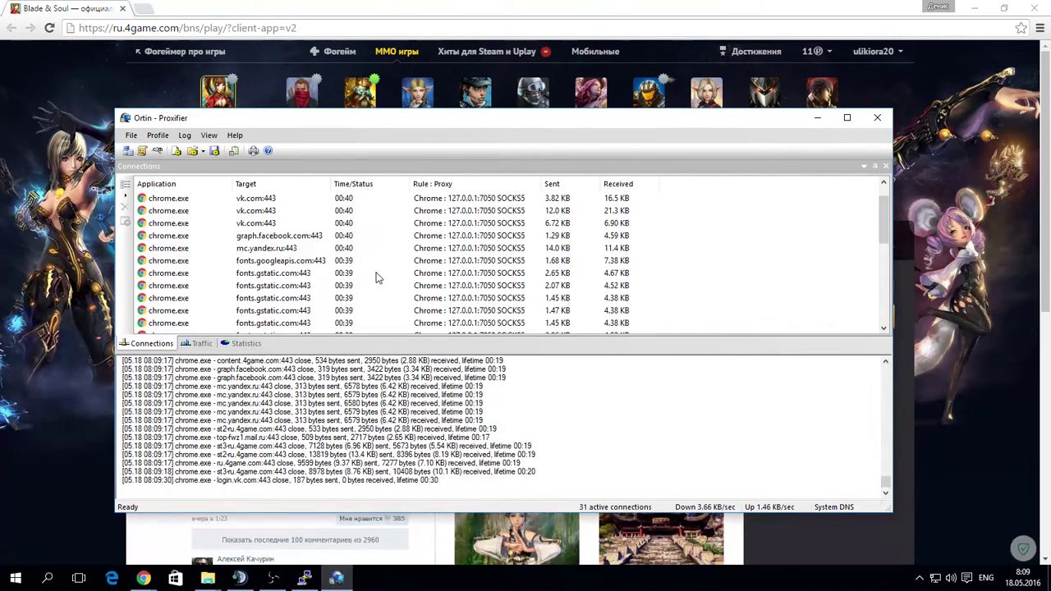
left_click(817, 119)
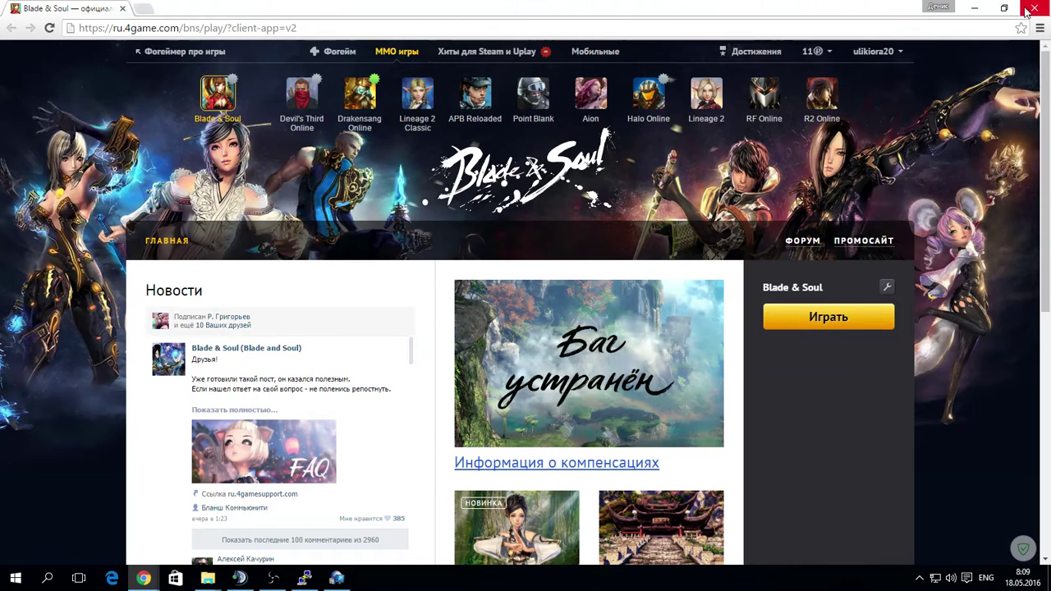
Minimize the Chrome window and open the SocksCap64-Portable-3.1 folder on the desktop.
left_click(975, 8)
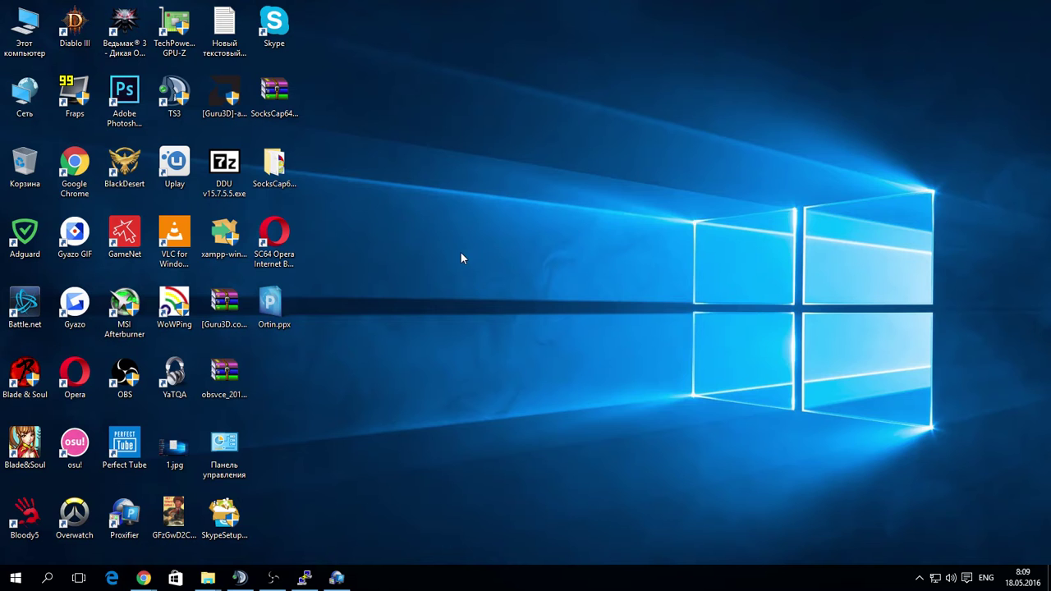
double_click(260, 168)
Launch SocksCap64.exe from the SocksCap64-Portable-3.1 folder, declining the new-version update.
left_click_drag(714, 179, 671, 133)
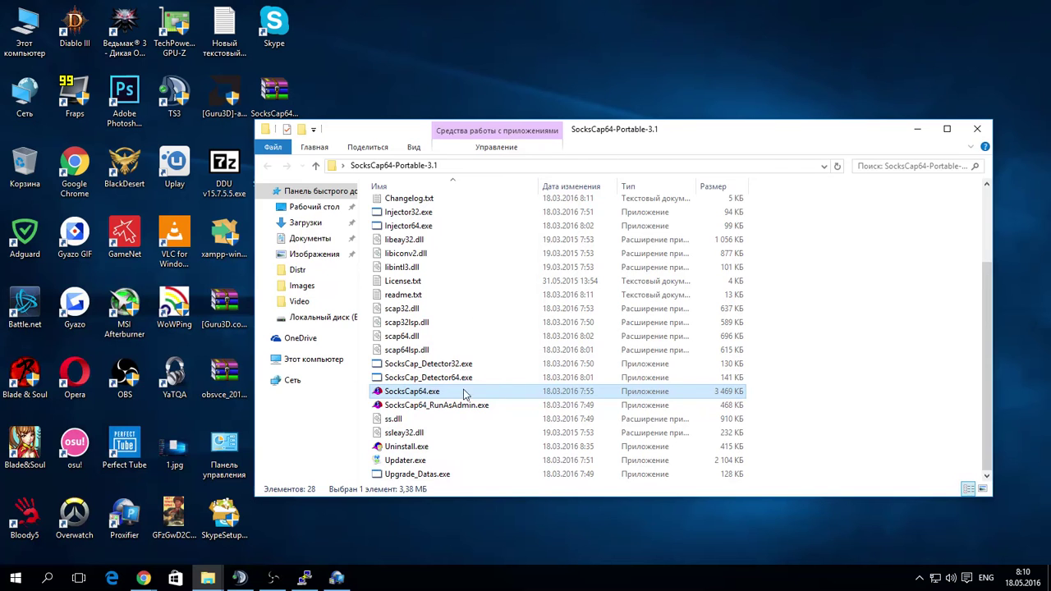
double_click(428, 395)
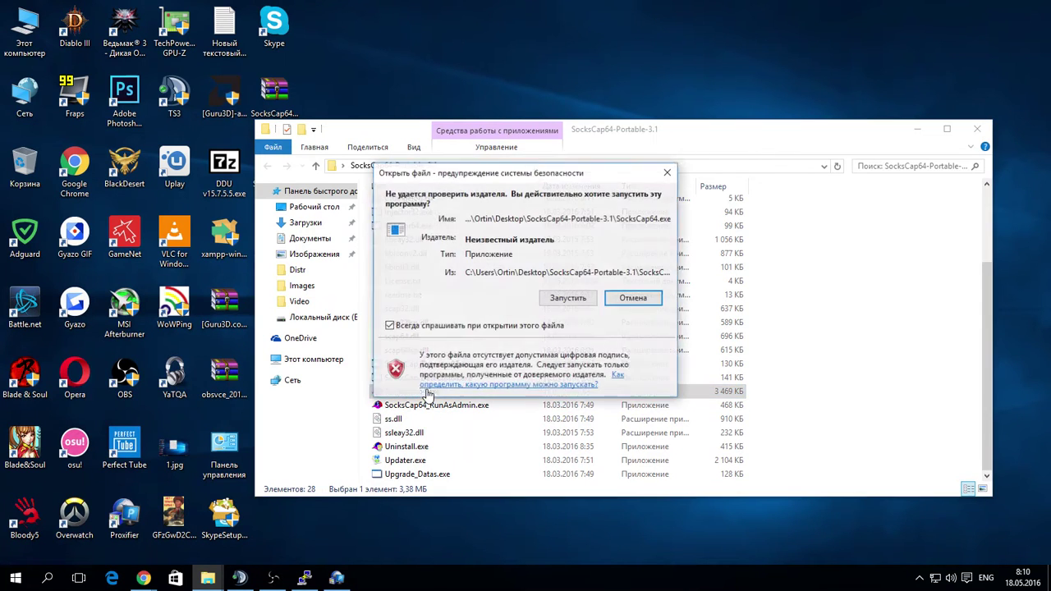
left_click(578, 306)
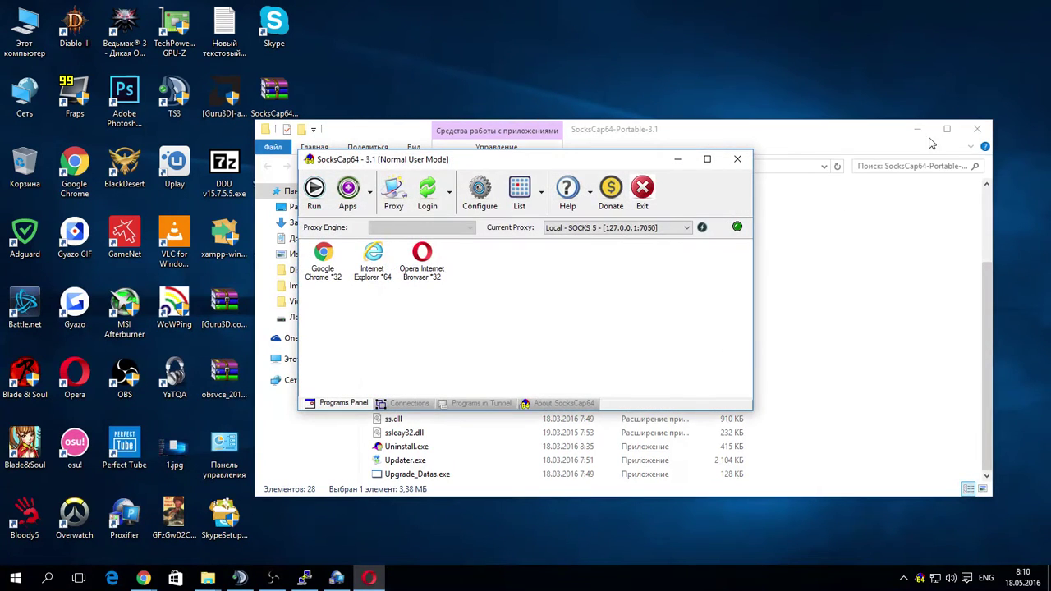
left_click(917, 129)
left_click(605, 346)
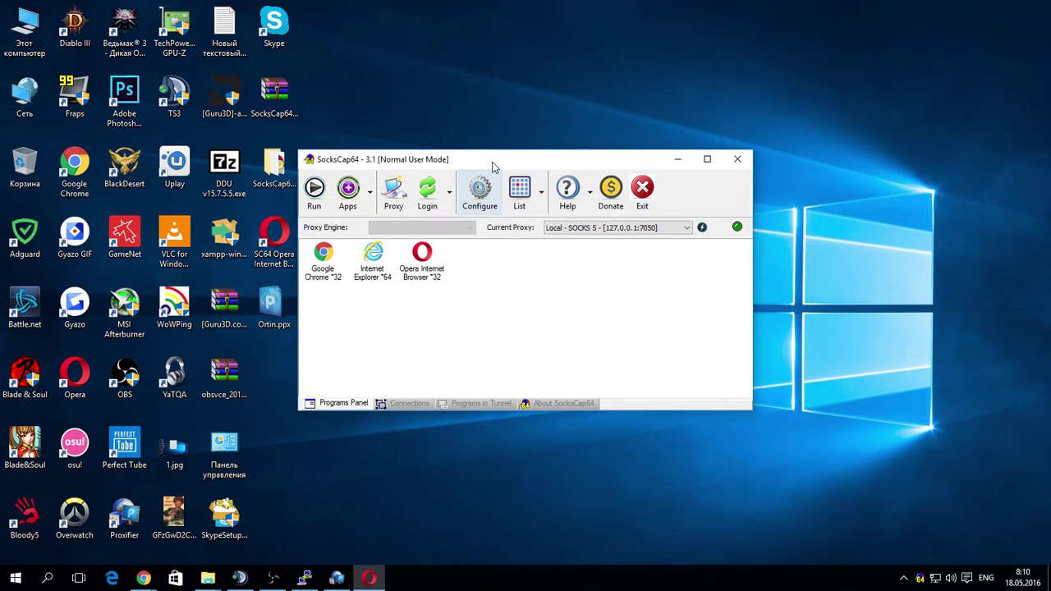
left_click_drag(492, 160, 515, 95)
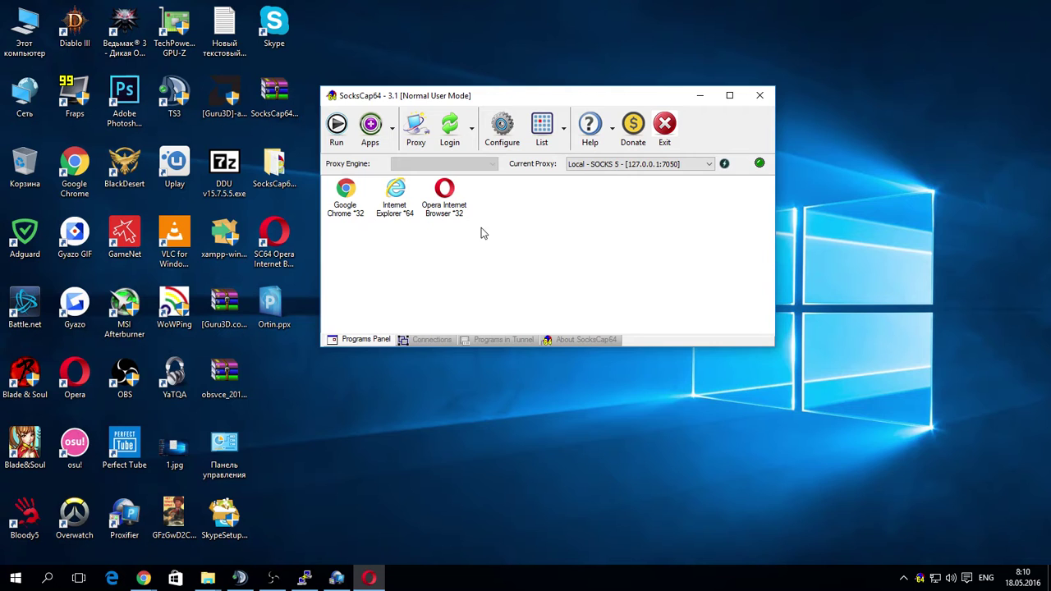
Delete the existing 127.0.0.1 proxy entry in SocksCap64's proxy manager and save.
left_click(413, 138)
left_click(405, 108)
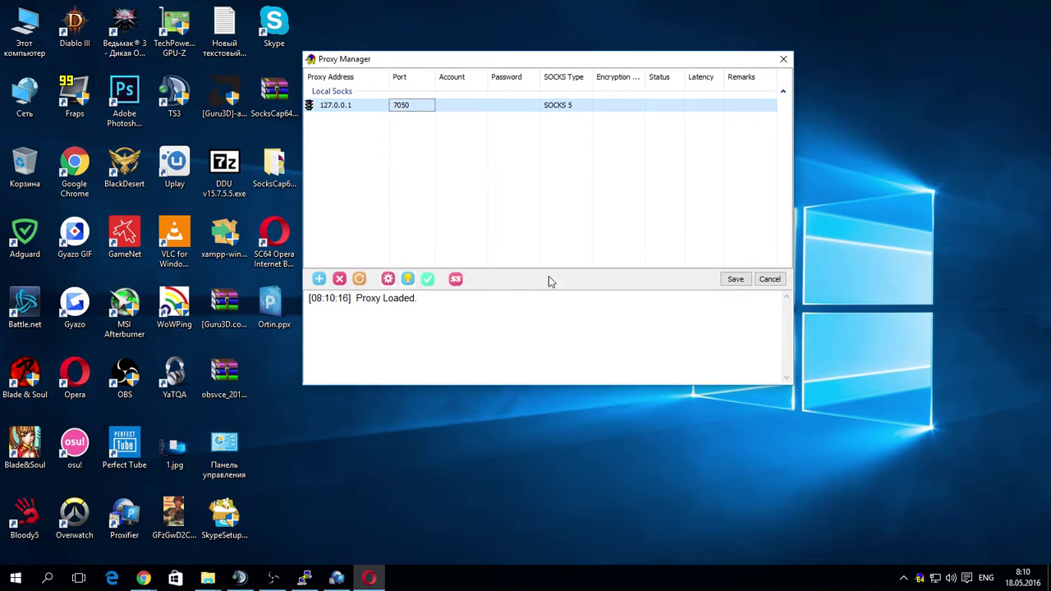
left_click(339, 279)
left_click(567, 250)
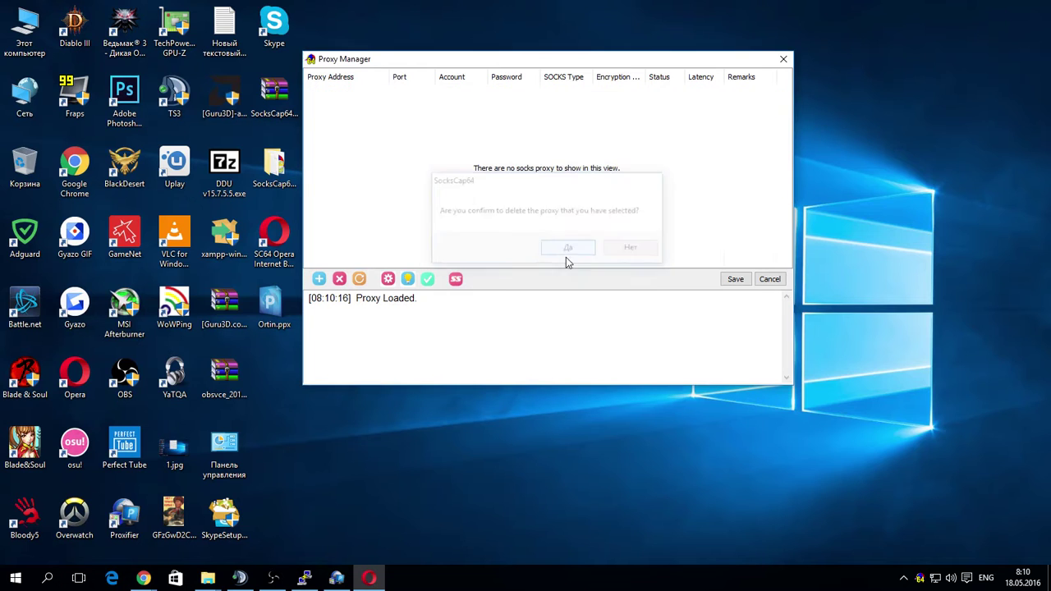
left_click(735, 279)
Add a new SOCKS 5 proxy at 127.0.0.1 port 7050 and save it.
left_click(415, 132)
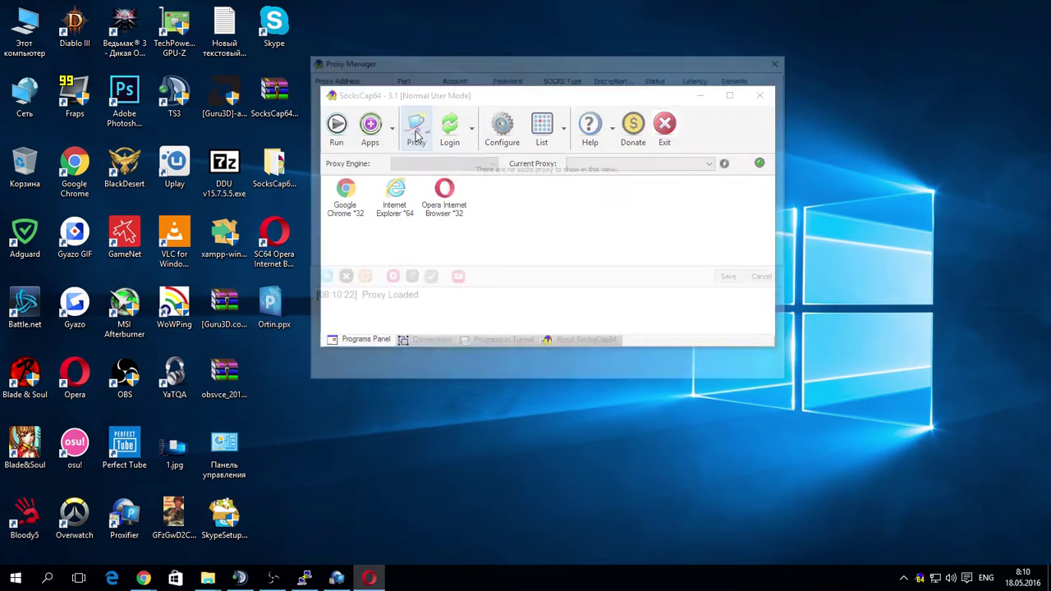
left_click_drag(445, 61, 420, 85)
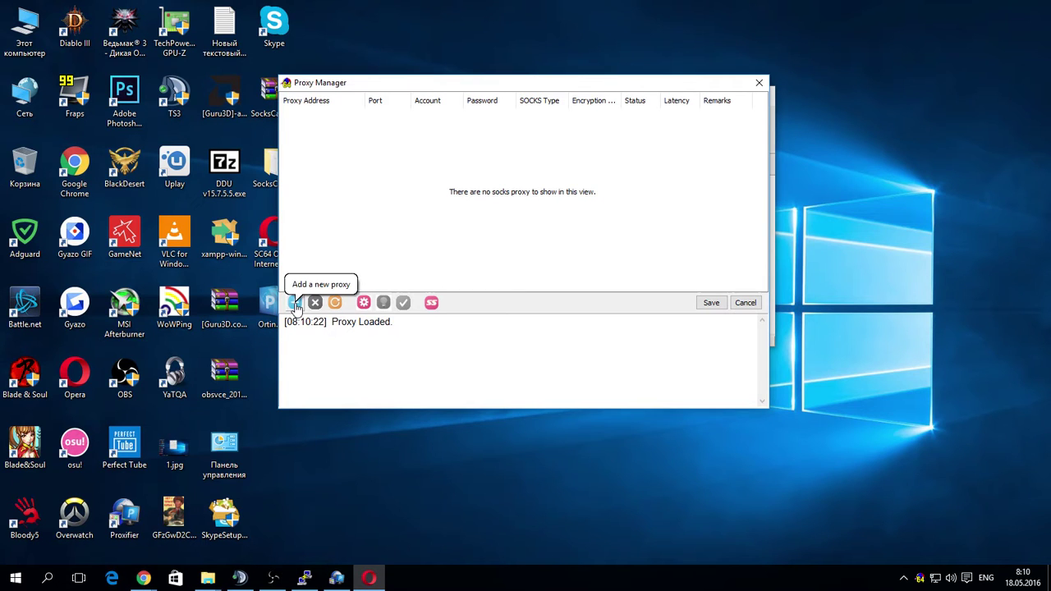
left_click(295, 304)
left_click(312, 129)
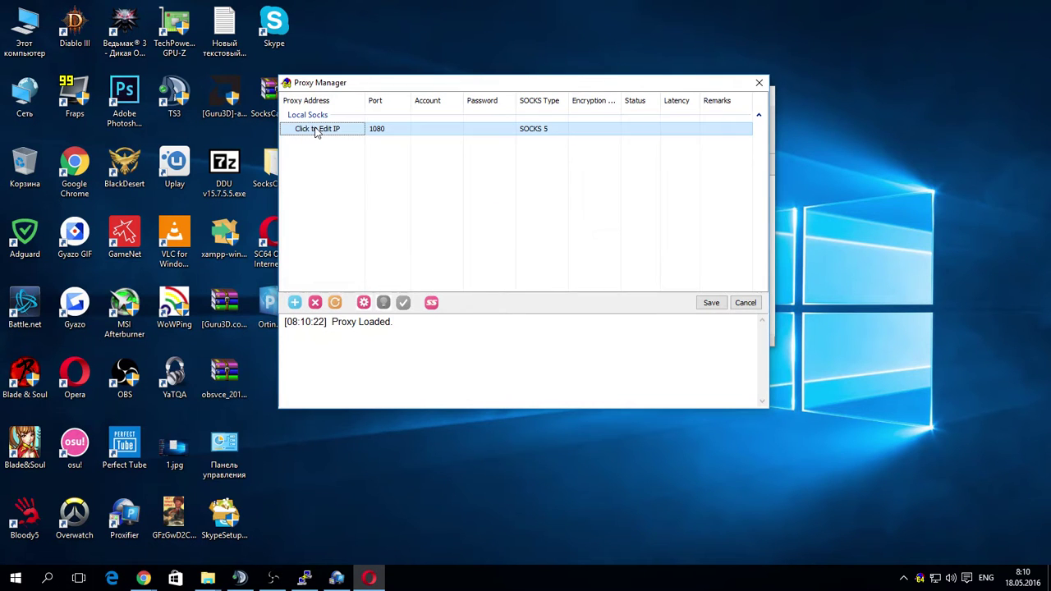
left_click(312, 129)
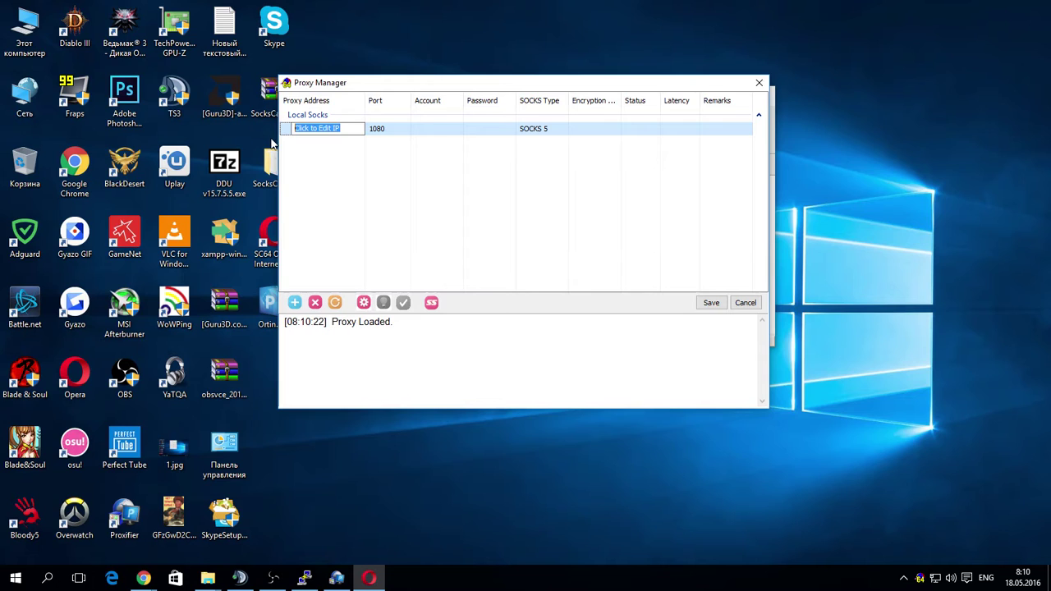
type("127.0.0.1")
left_click(386, 131)
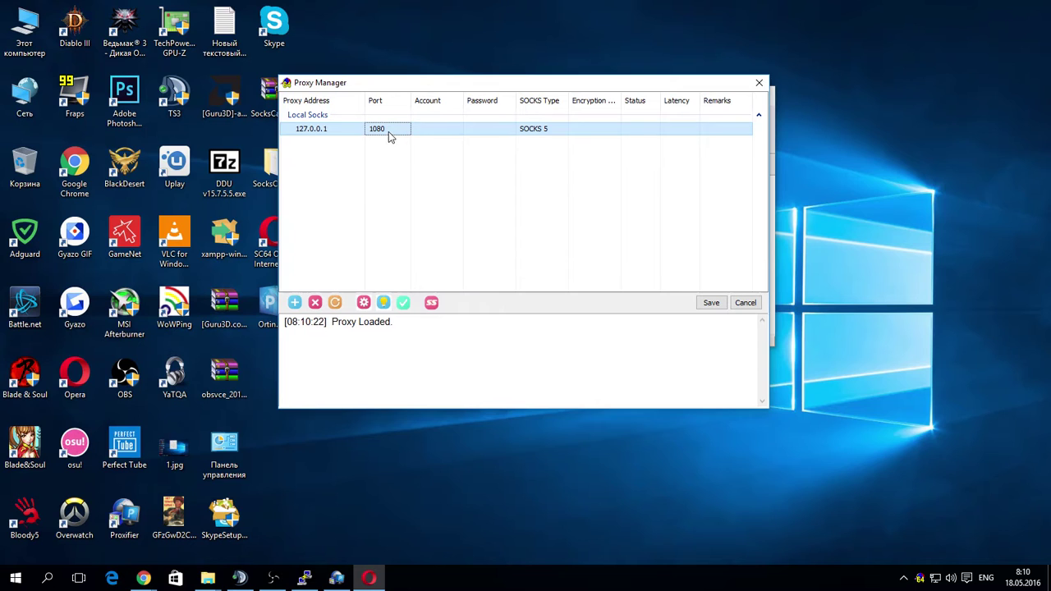
left_click(389, 129)
type("7050")
left_click(507, 235)
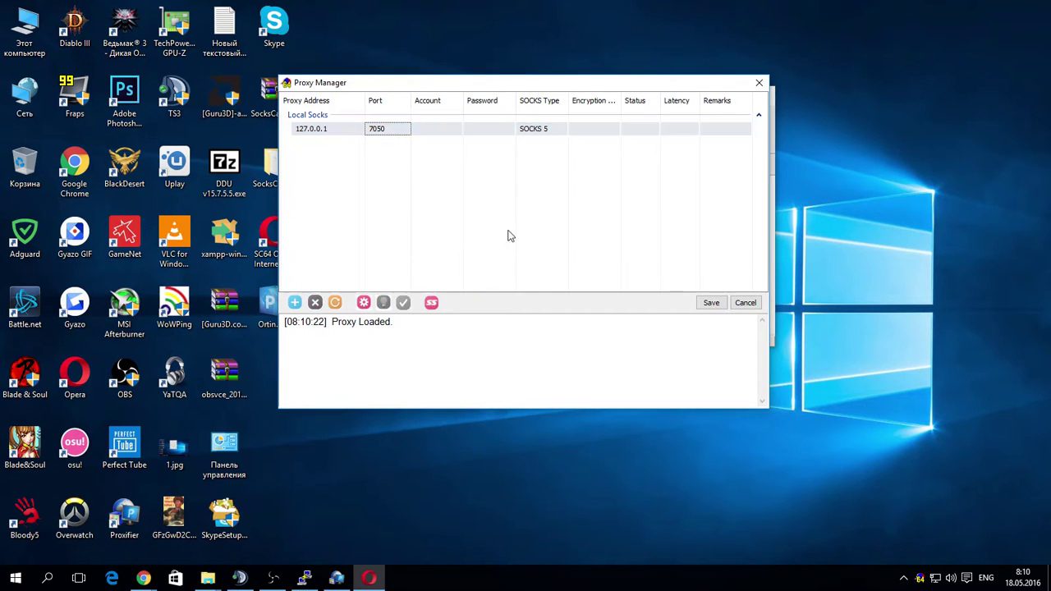
right_click(726, 317)
left_click(711, 304)
left_click(711, 303)
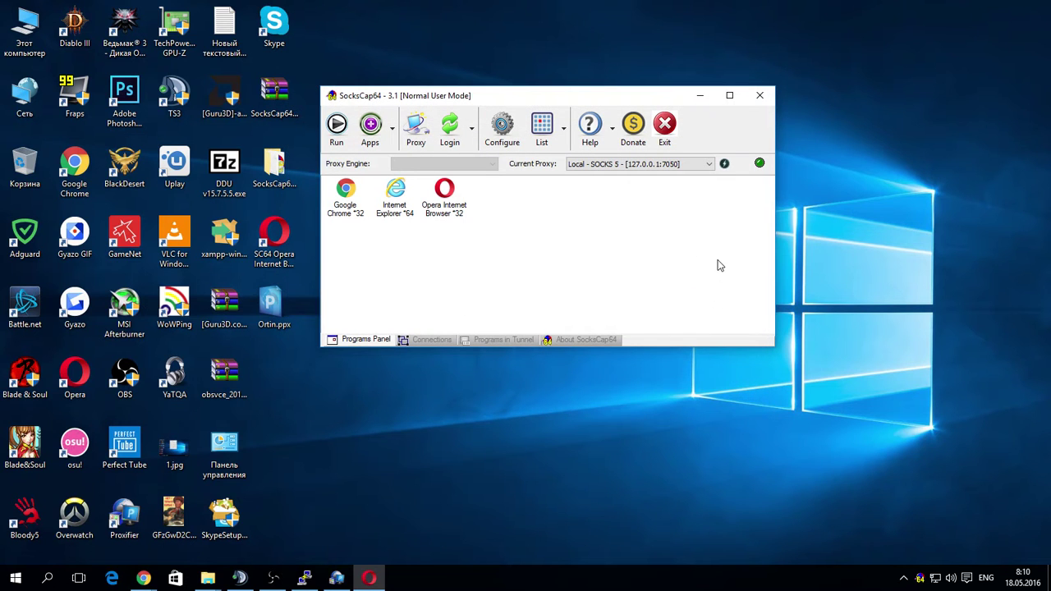
Test the current 127.0.0.1:7050 proxy, then launch Opera Internet Browser *32 through it.
left_click(724, 164)
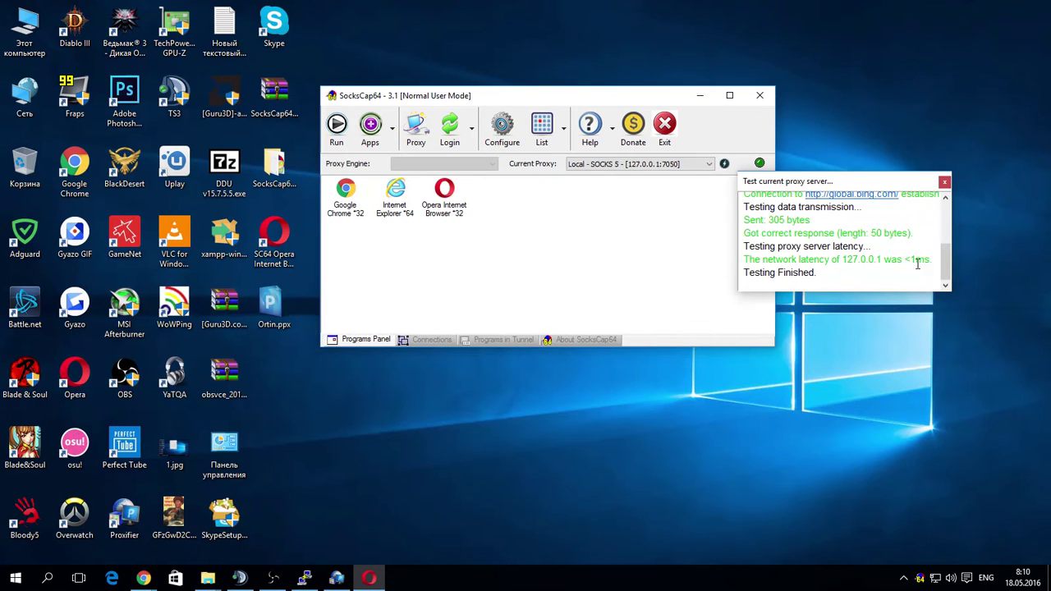
left_click(945, 182)
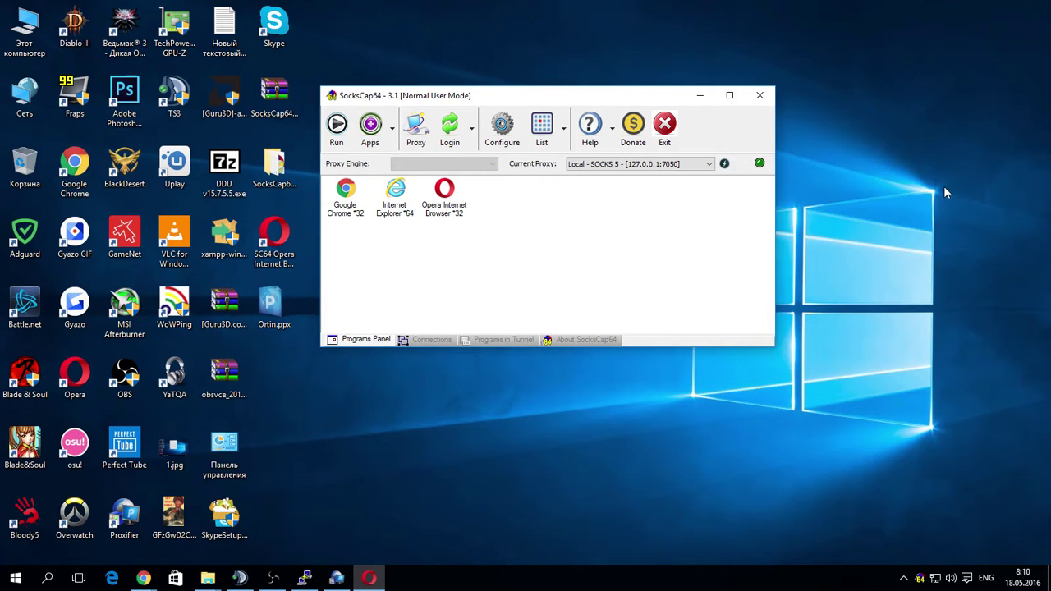
double_click(459, 199)
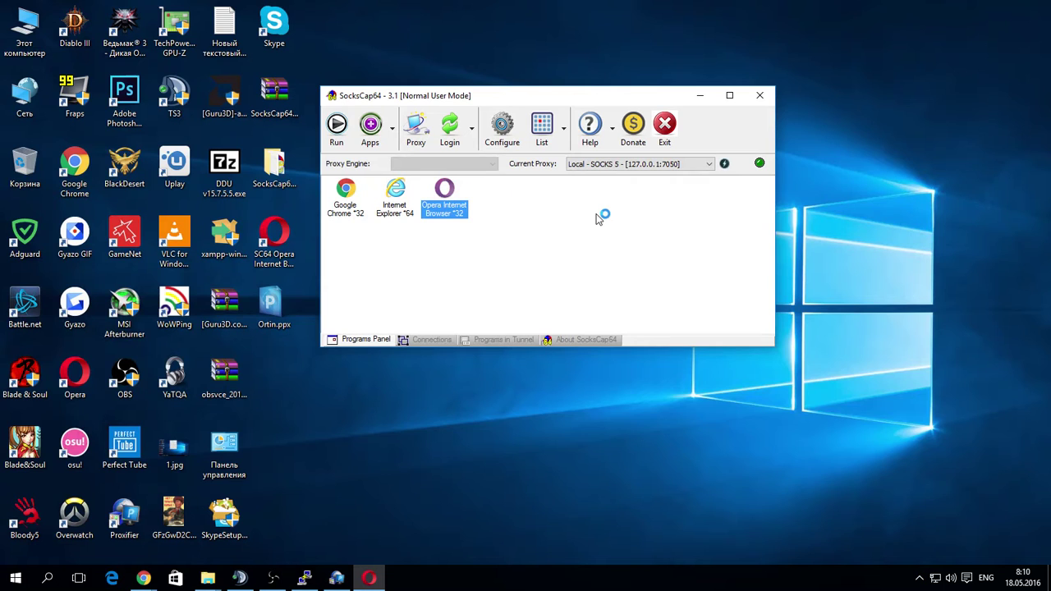
Show SocksCap64's Connections list and move it aside to reveal Opera's wtfismyip.com page.
left_click(435, 340)
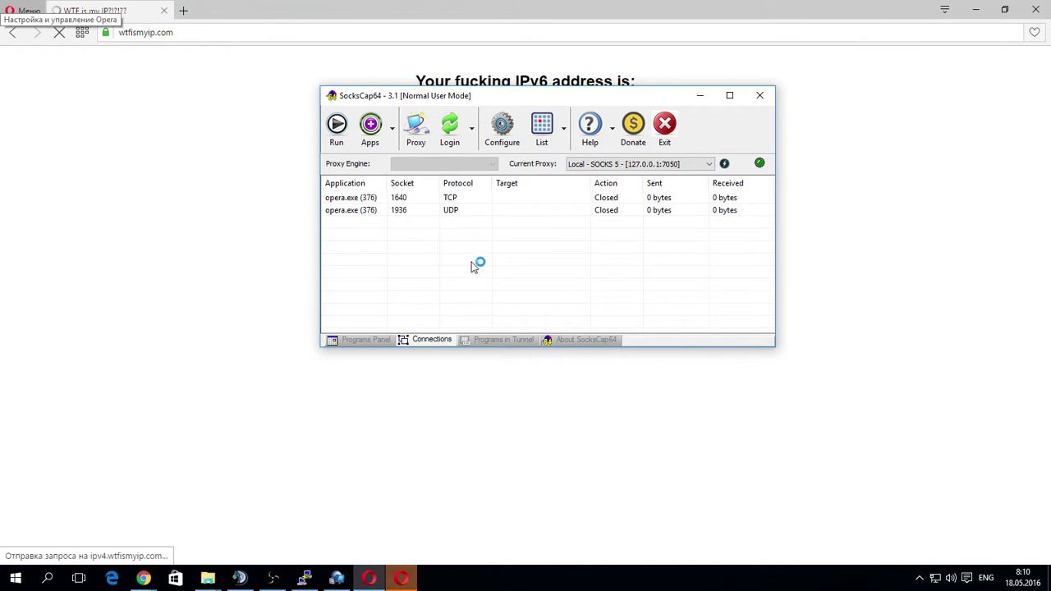
left_click_drag(521, 98, 857, 180)
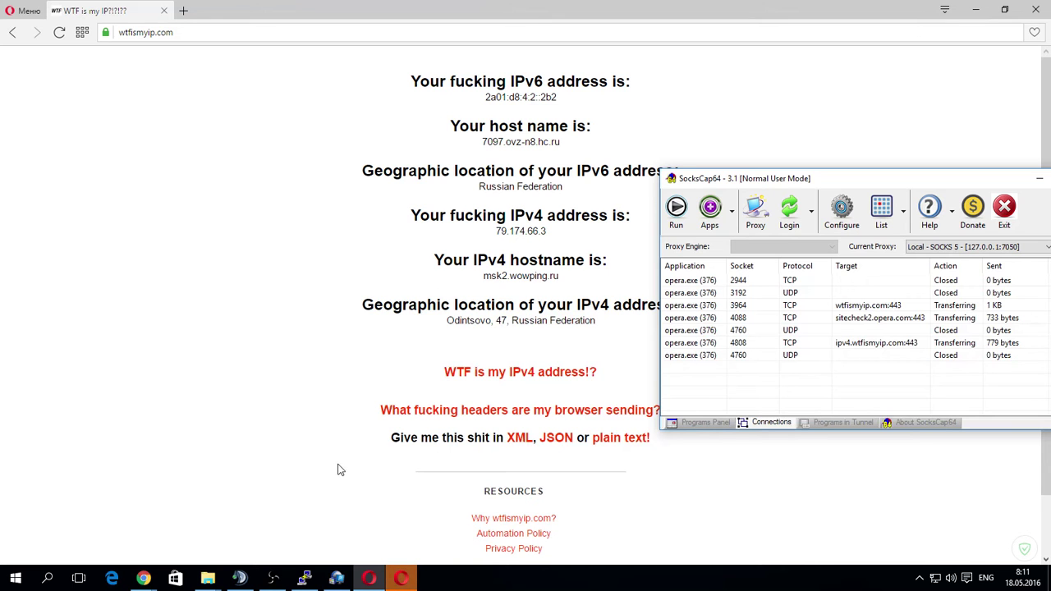
mouse_move(143, 578)
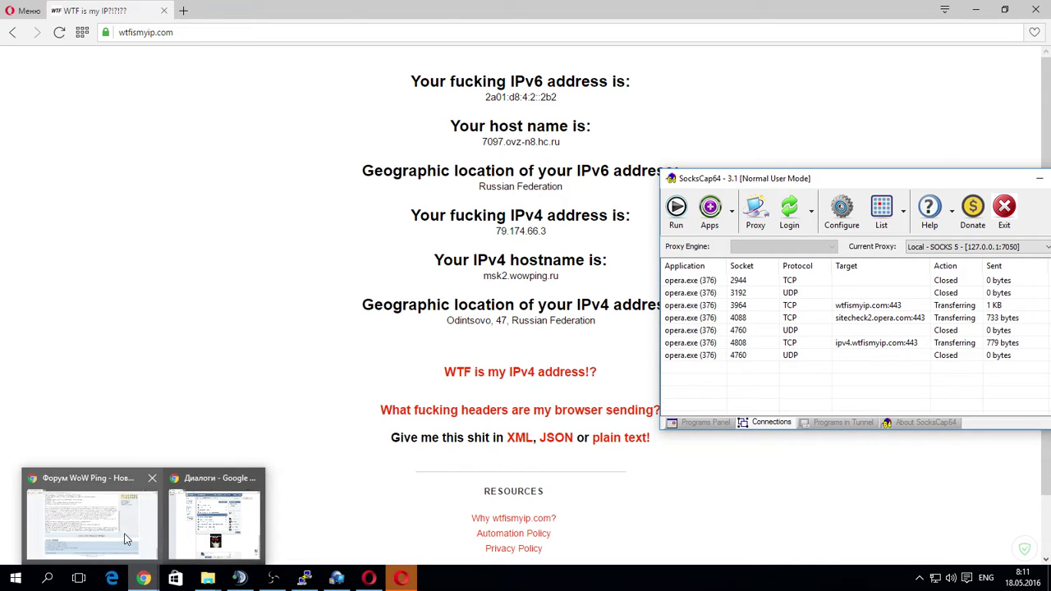
left_click(125, 538)
left_click(975, 8)
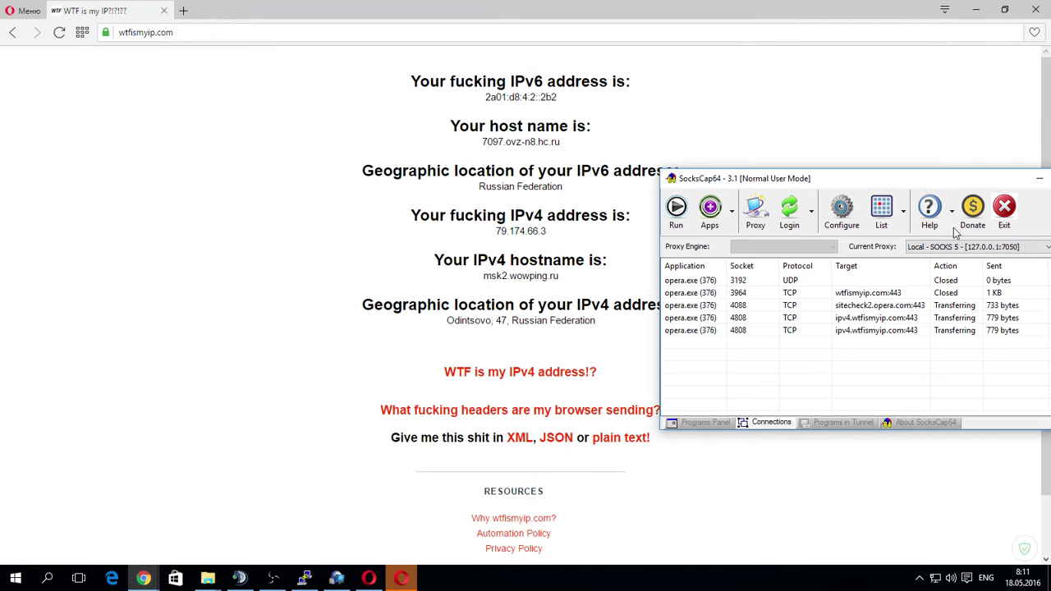
Open a new Chrome window and select the wtfismyip.com address in Opera.
middle_click(143, 579)
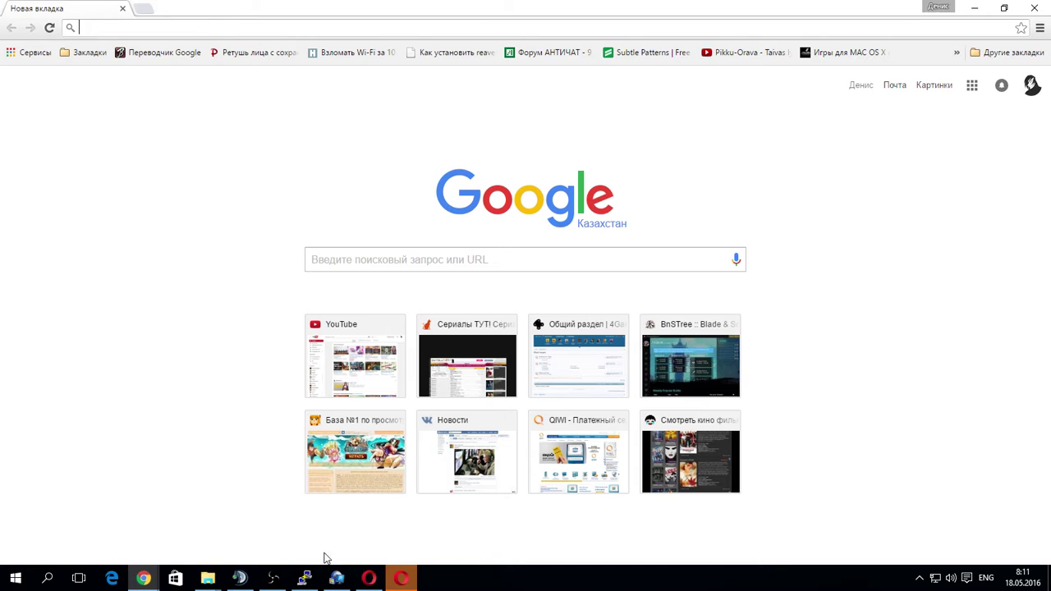
left_click(369, 579)
left_click(402, 580)
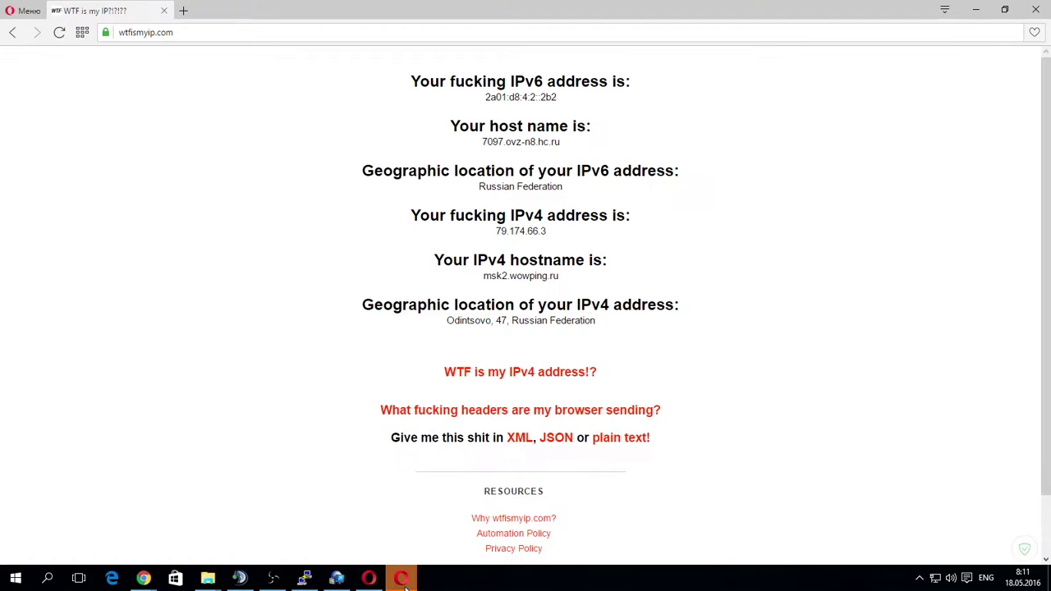
left_click(214, 31)
key("ctrl+c")
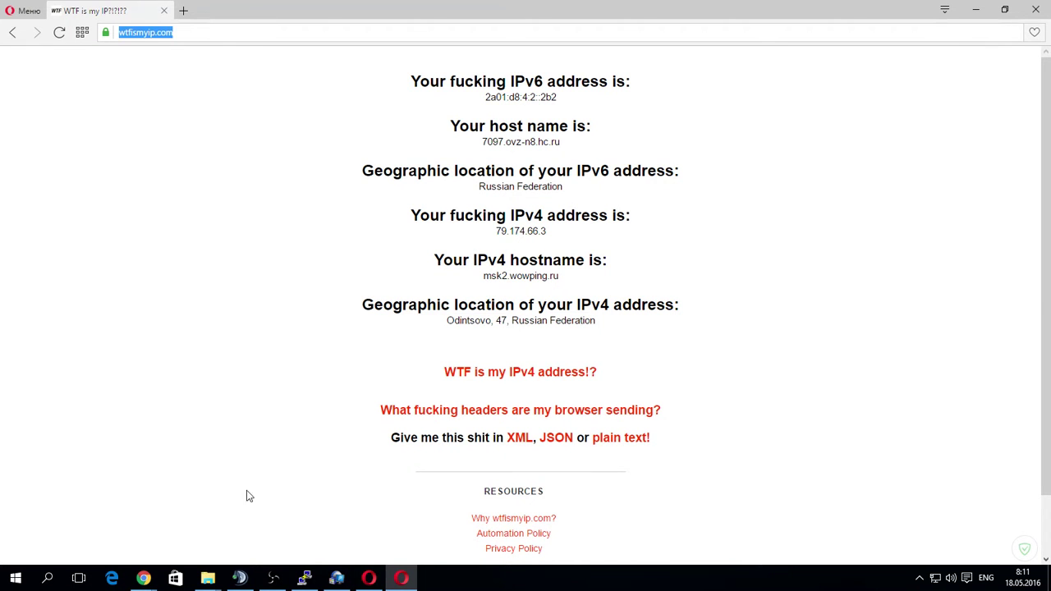
Load wtfismyip.com in the new, unproxied Chrome window.
left_click(143, 579)
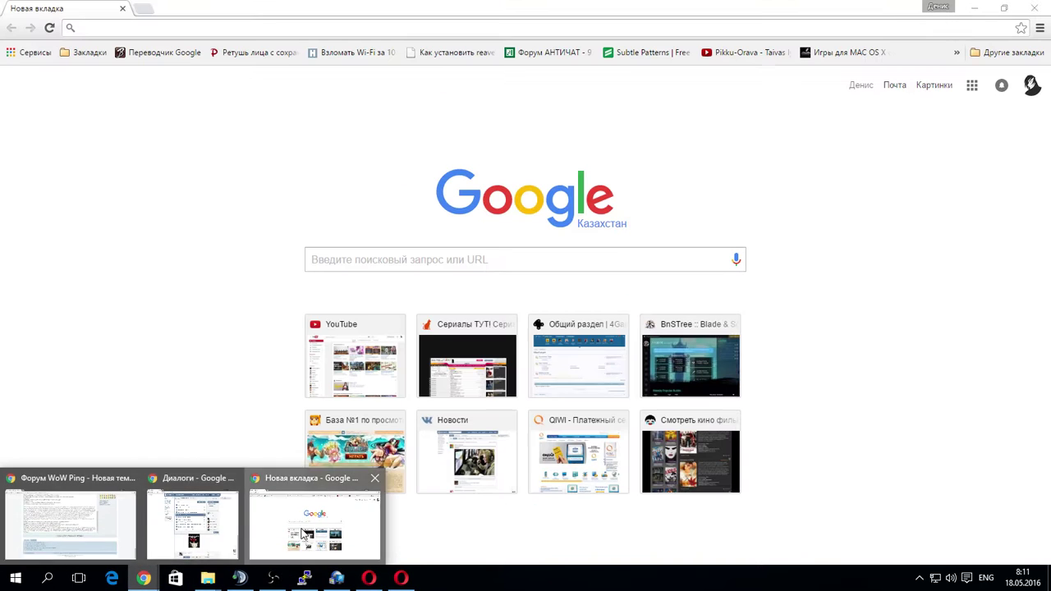
left_click(304, 534)
left_click(167, 27)
key("ctrl+v")
key("Return")
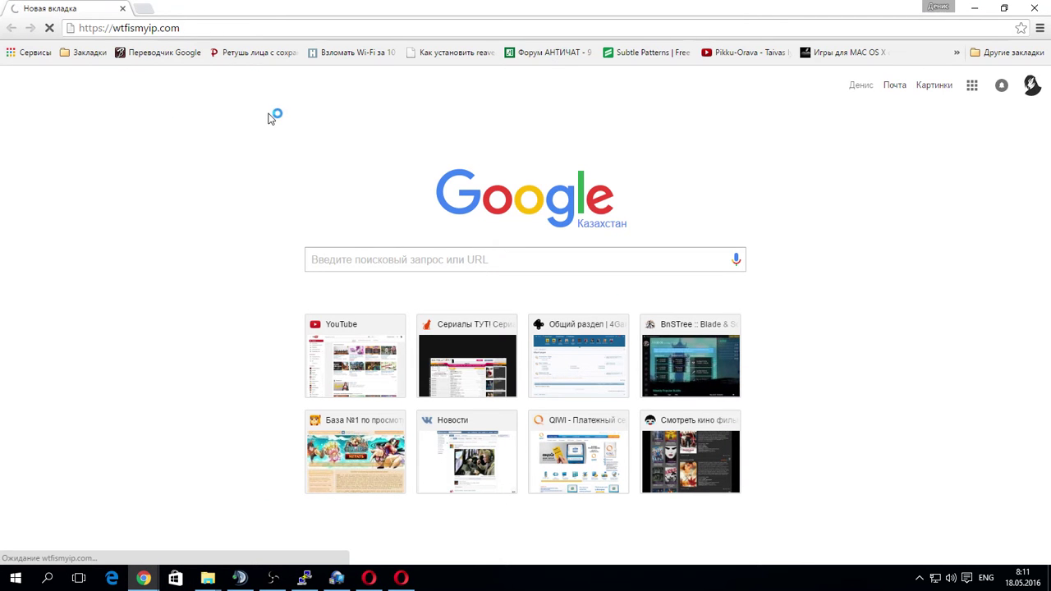
Inspect the Kazakhstan location and JSC Kazakhtelecom ISP details, then minimize Chrome.
left_click_drag(624, 142, 378, 122)
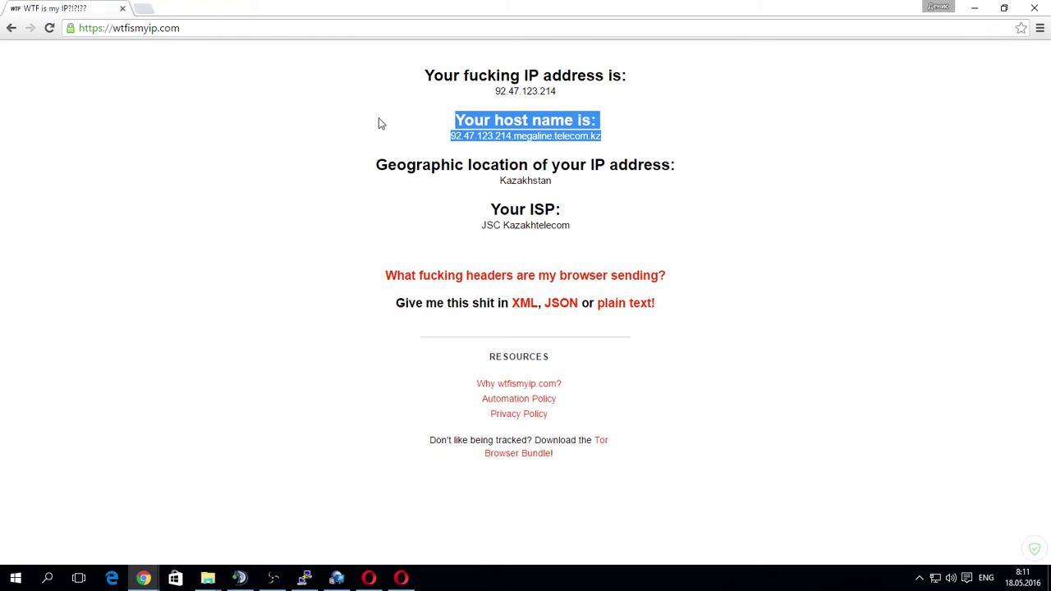
left_click(622, 195)
left_click_drag(615, 209, 422, 207)
left_click(649, 245)
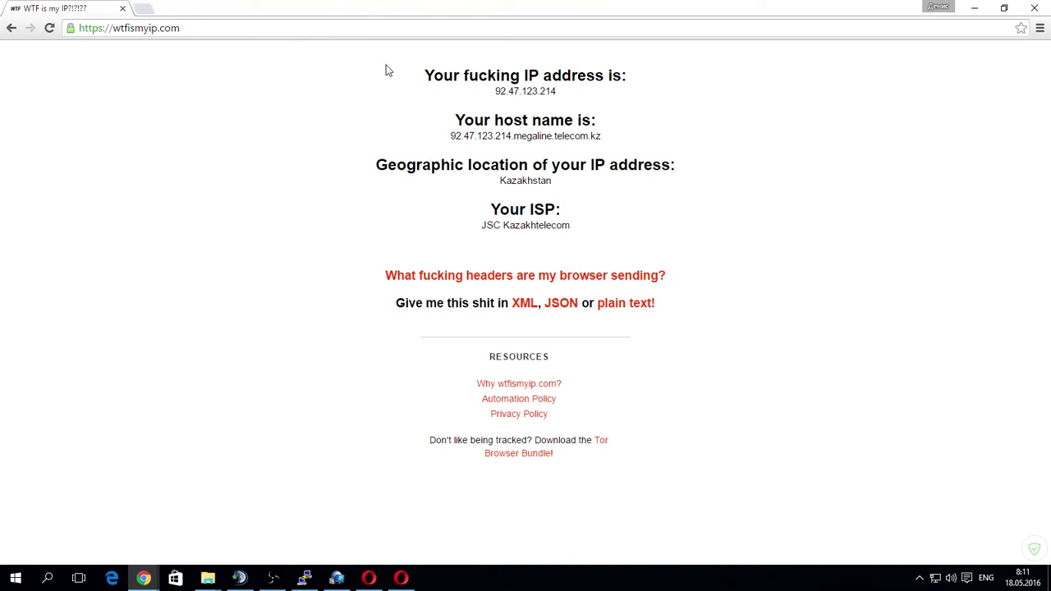
left_click_drag(385, 71, 710, 262)
left_click(827, 243)
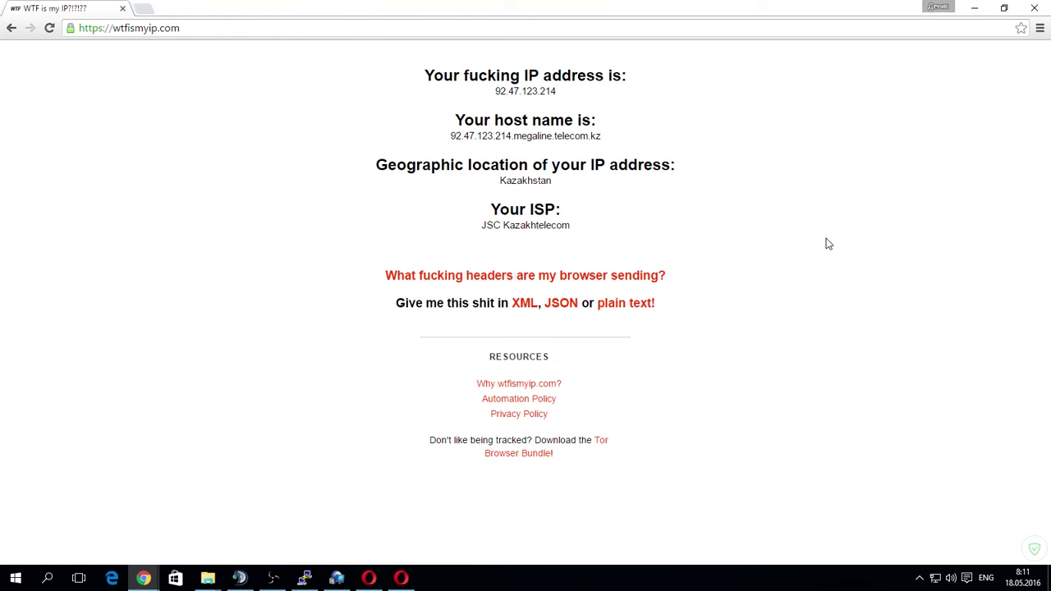
left_click(1032, 10)
Minimize Opera, centre the SocksCap64 window, then send SocksCap64 to the system tray.
left_click(401, 578)
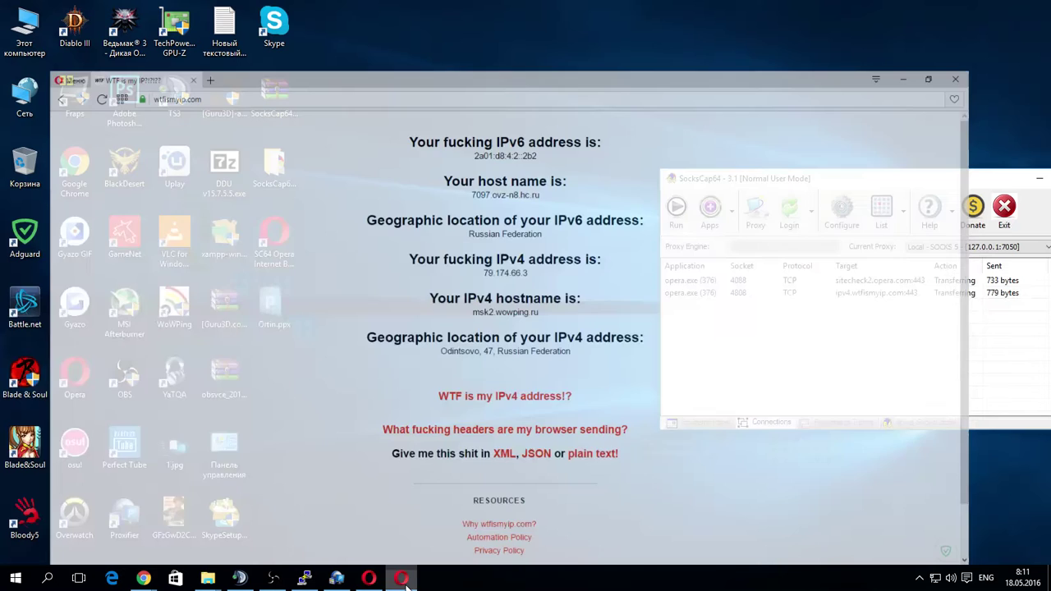
left_click_drag(808, 182, 416, 140)
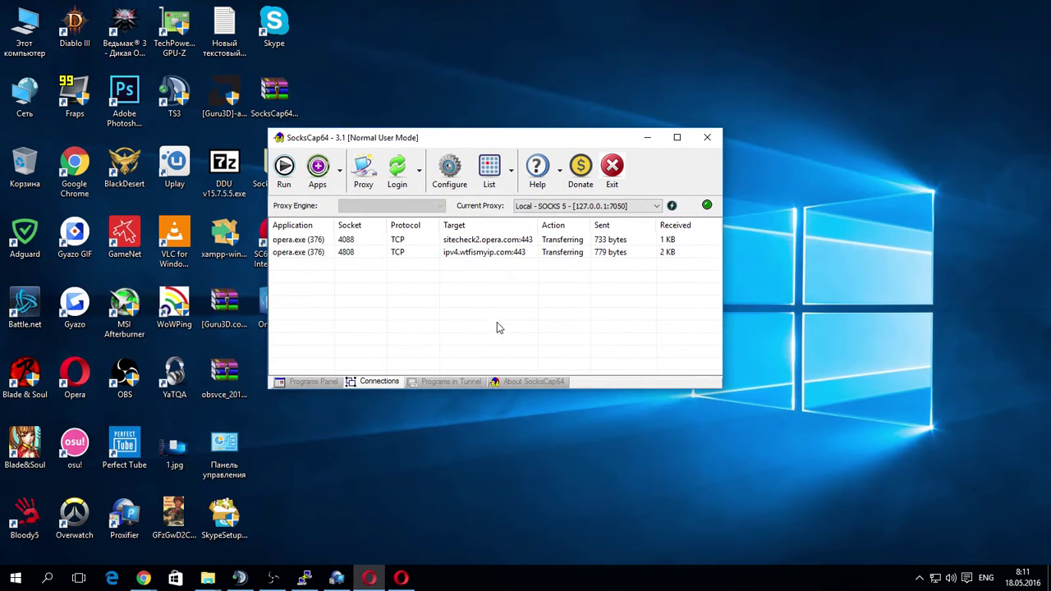
left_click(369, 578)
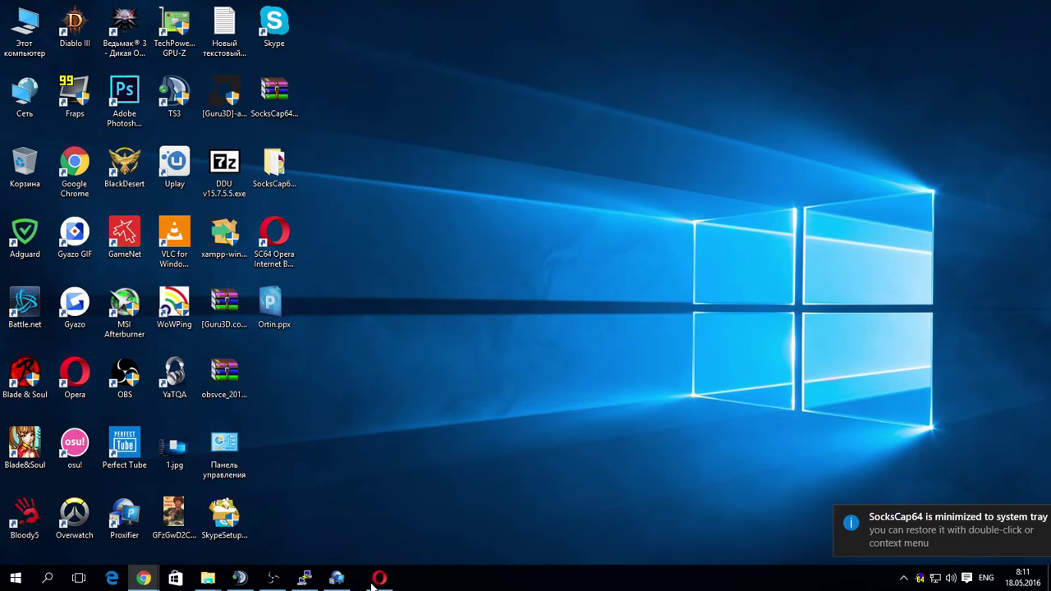
left_click(1037, 519)
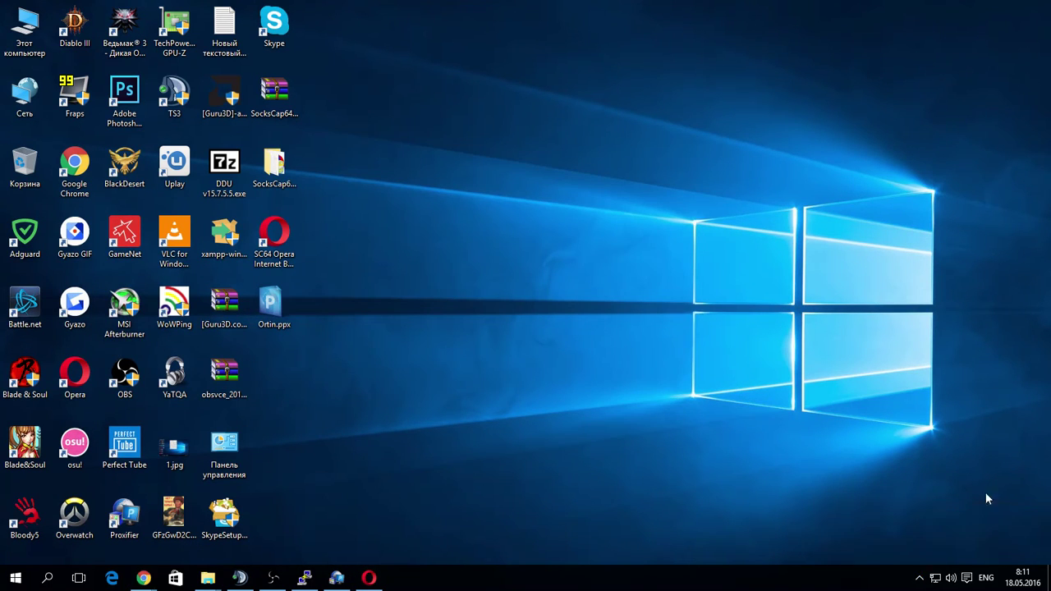
Restore Opera and load 4game.ru from the address bar.
left_click(368, 578)
left_click_drag(220, 32, 77, 40)
type("4gameforum.com/forums/1627/")
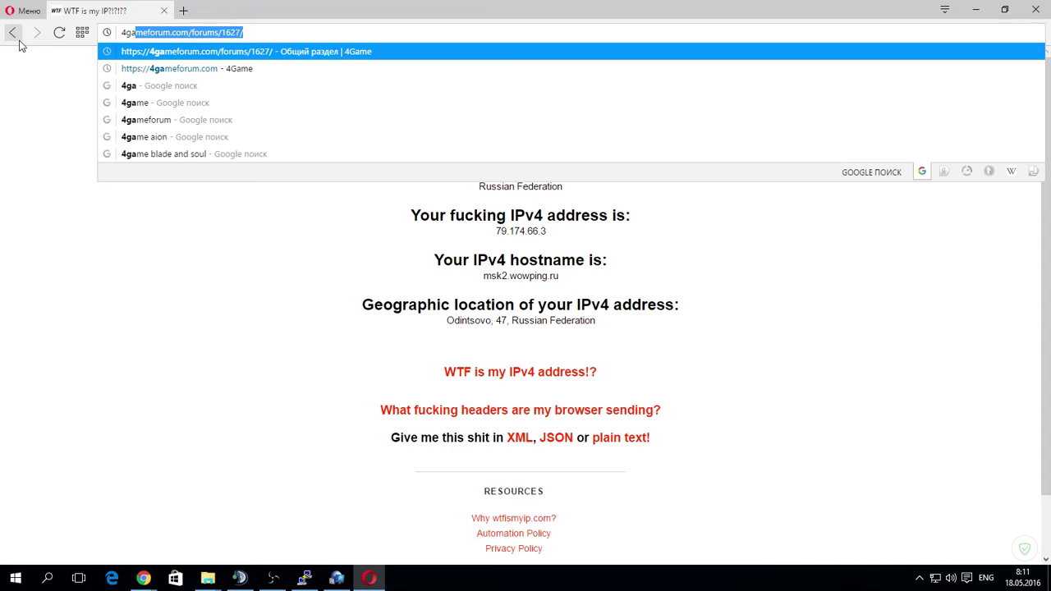
key("Down")
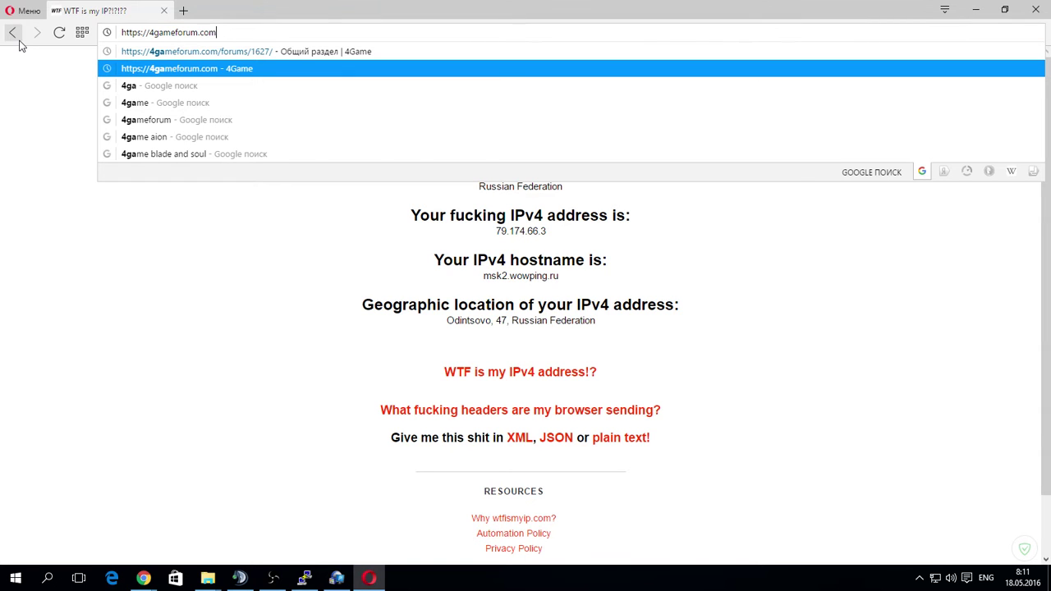
key("BackSpace")
key("BackSpace")
key("BackSpace")
key("BackSpace")
key("BackSpace")
key("BackSpace")
key("BackSpace")
key("BackSpace")
key("BackSpace")
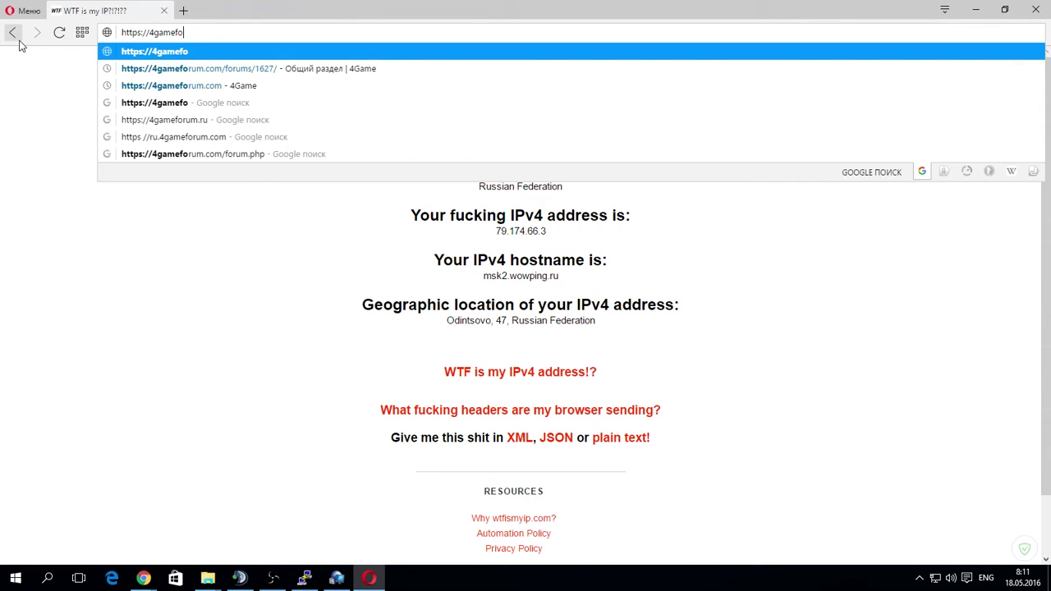
type(".ru")
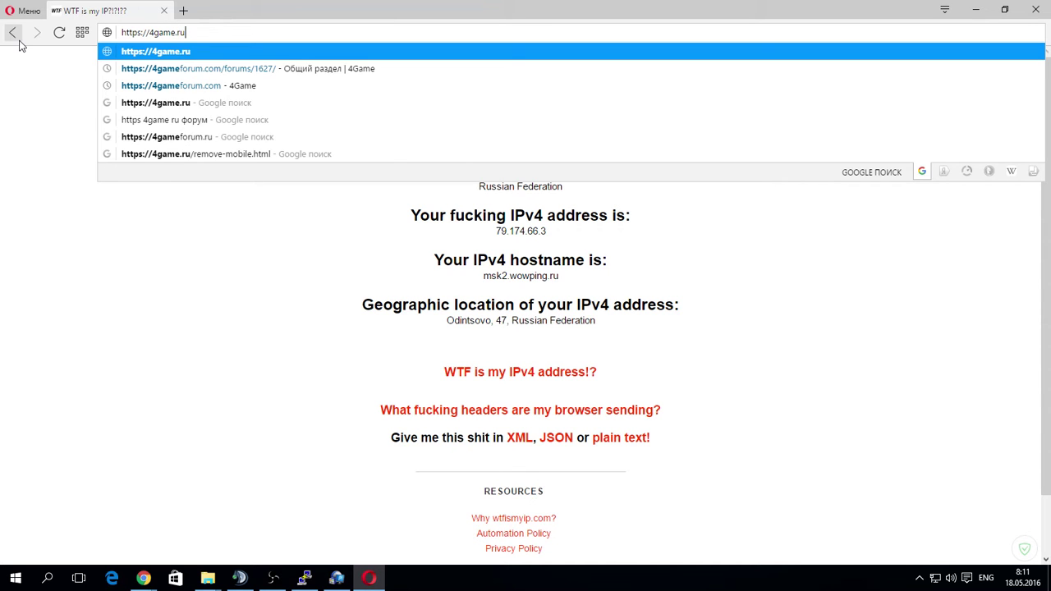
key("Return")
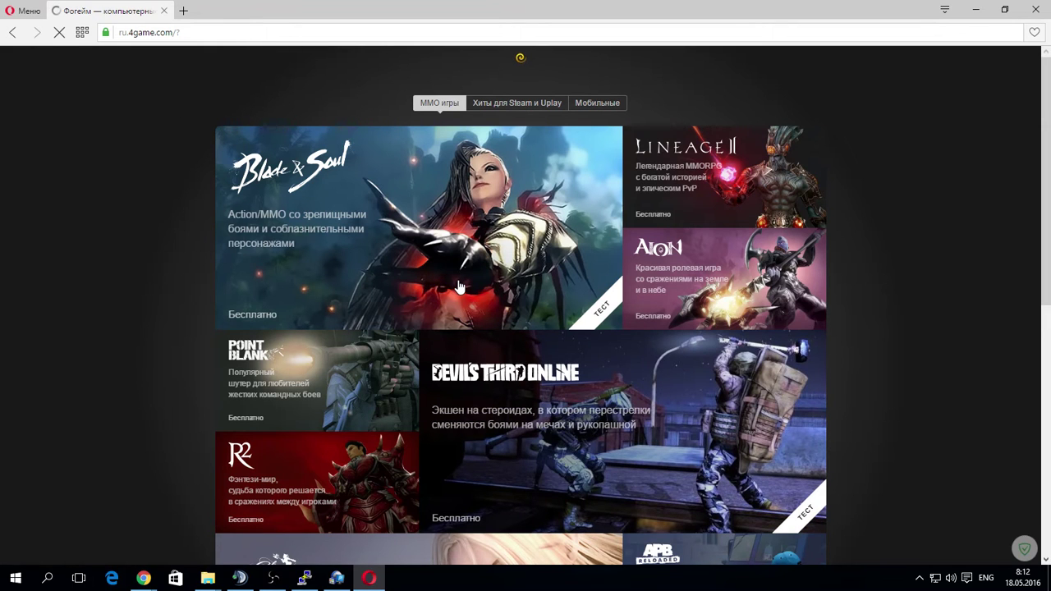
Open the Blade & Soul launch page, log in with the saved account, and click Играть.
left_click(458, 287)
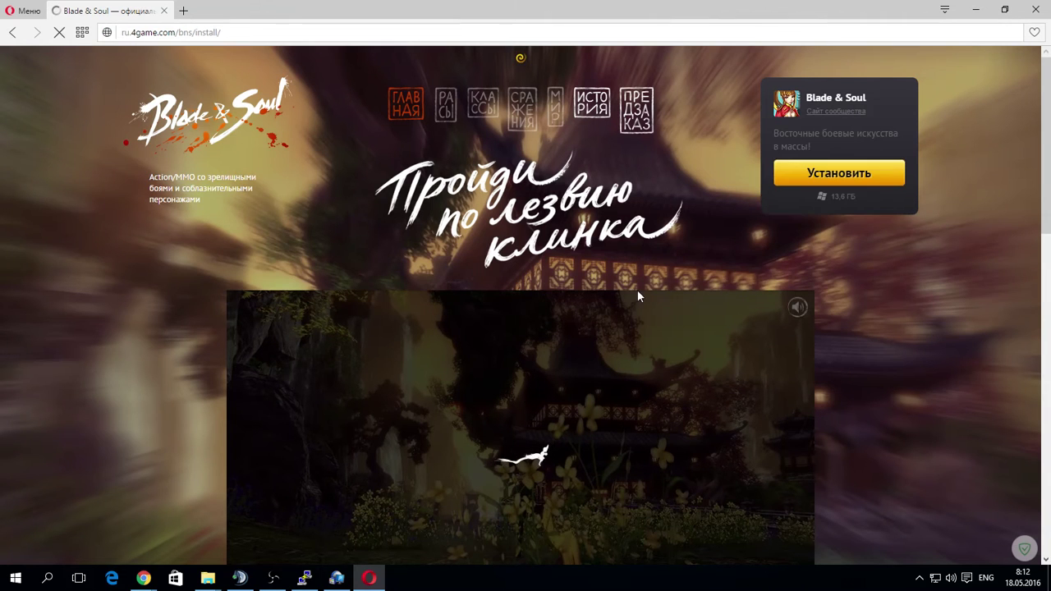
left_click(851, 212)
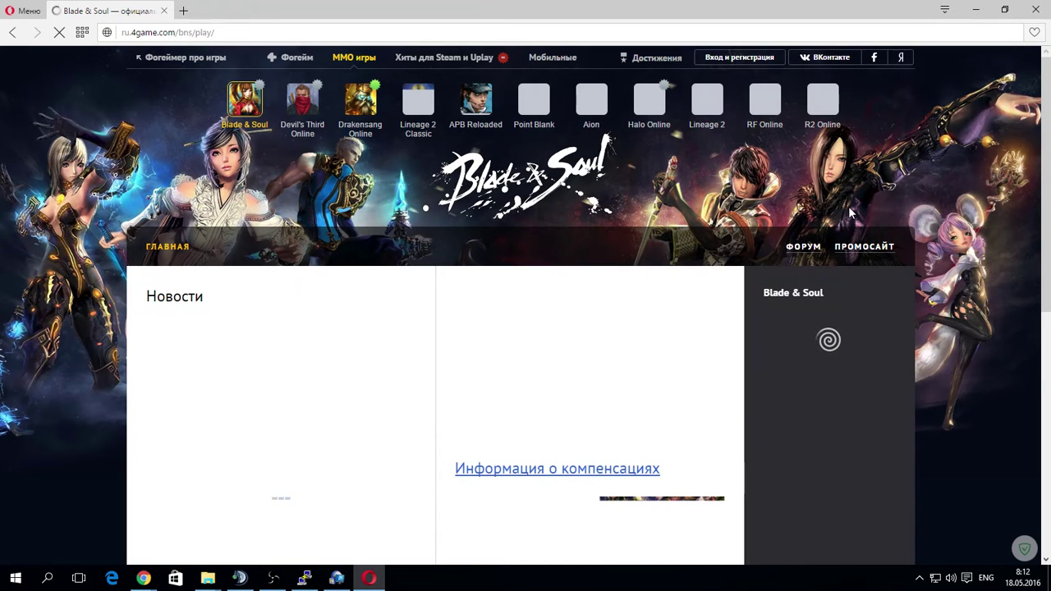
left_click(736, 60)
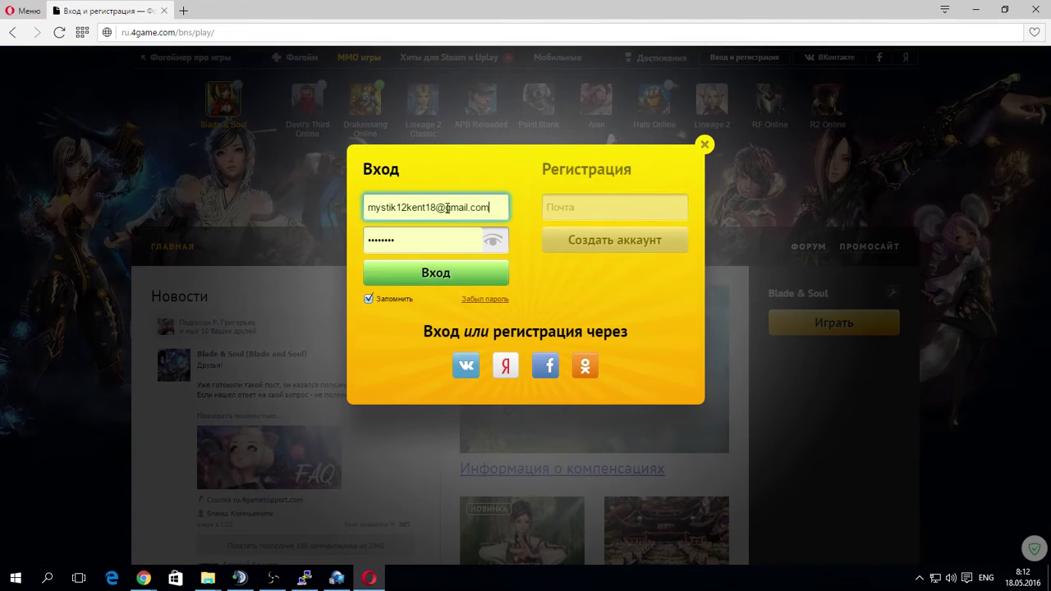
left_click(447, 206)
left_click(435, 235)
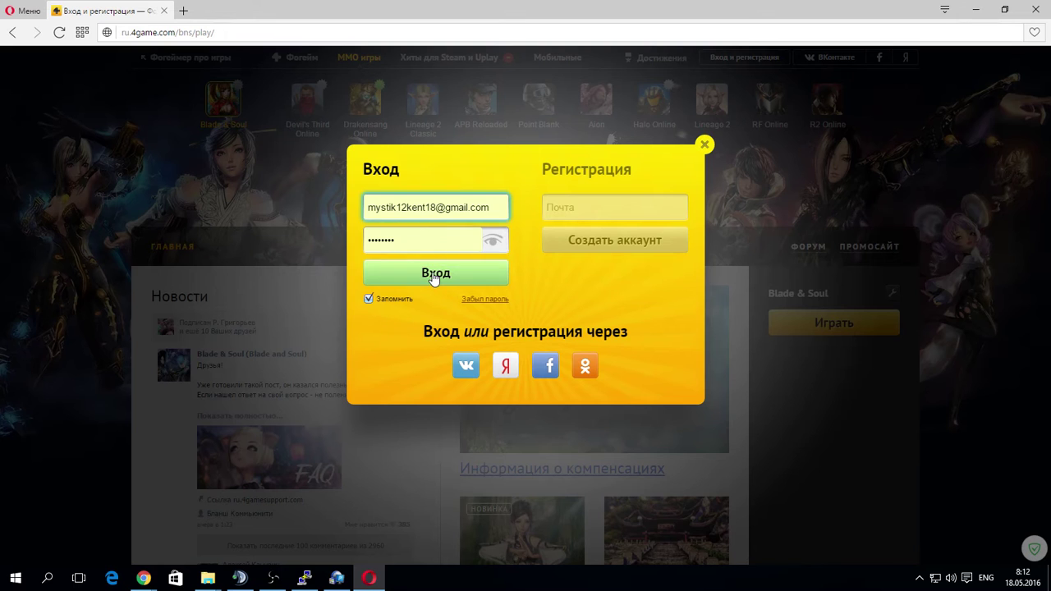
left_click(433, 275)
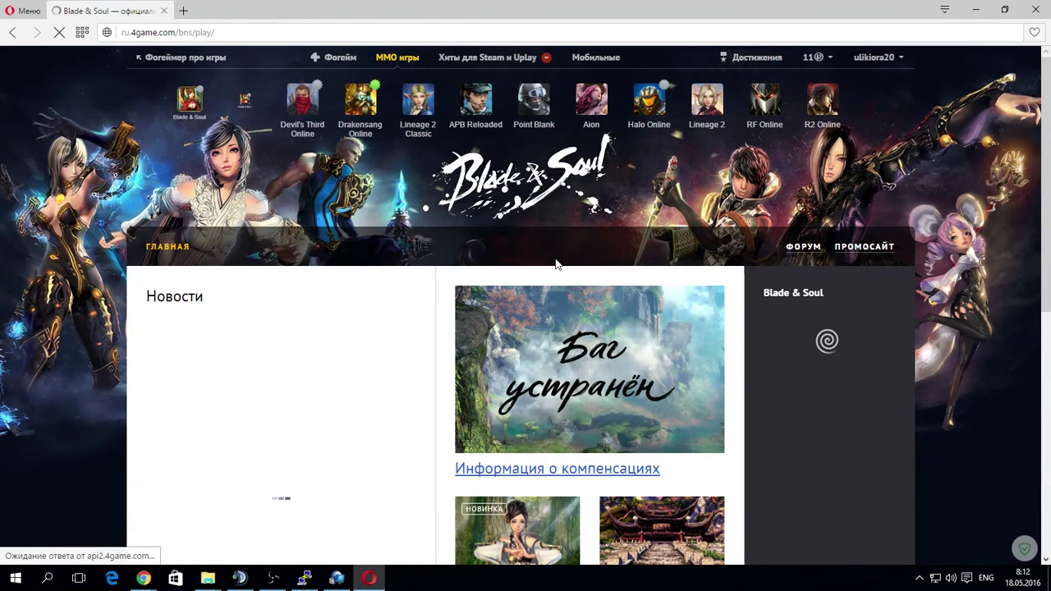
left_click(824, 332)
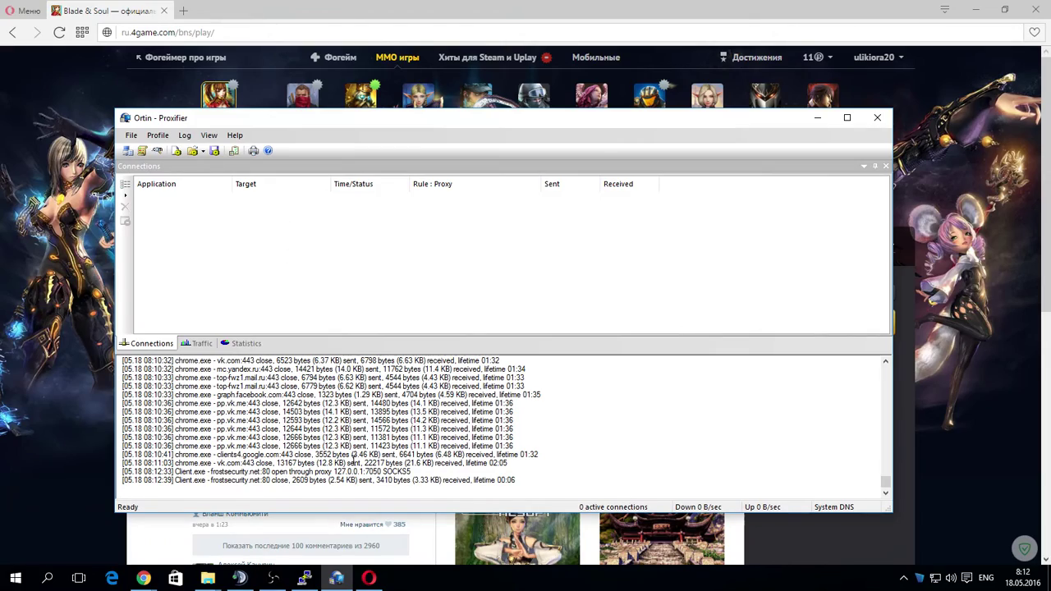
Bring Proxifier into view and watch Client.exe route through 127.0.0.1:7050 SOCKS5 as the game starts.
left_click(975, 9)
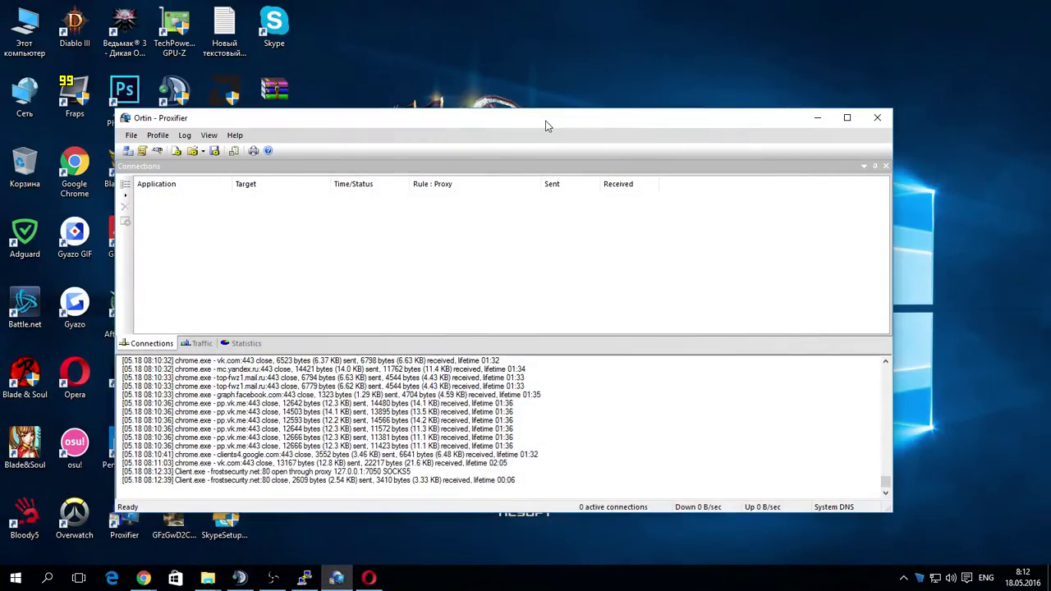
left_click_drag(547, 123, 507, 141)
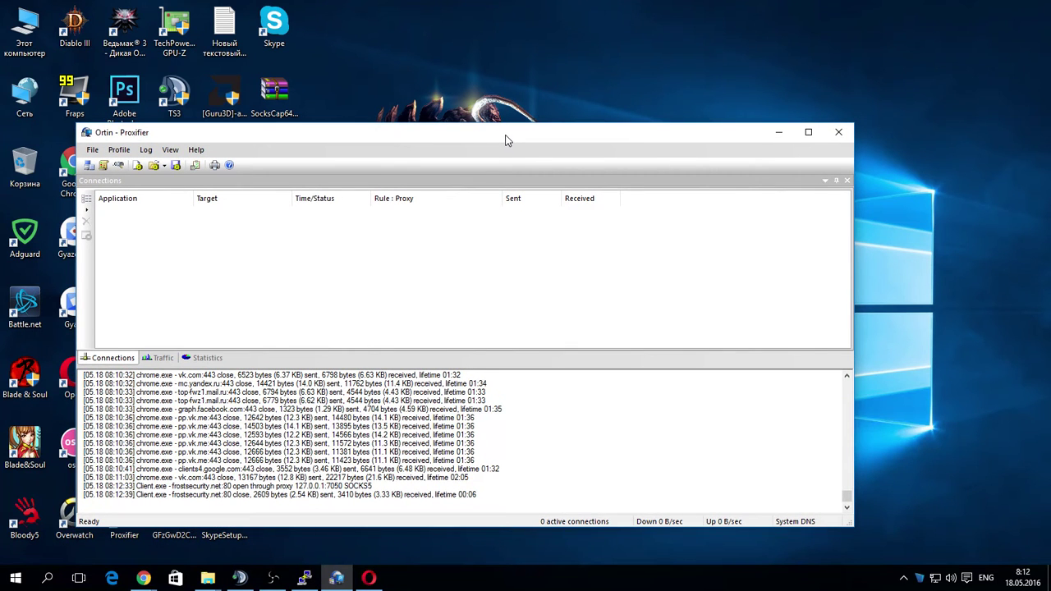
left_click(271, 580)
left_click_drag(435, 141, 443, 201)
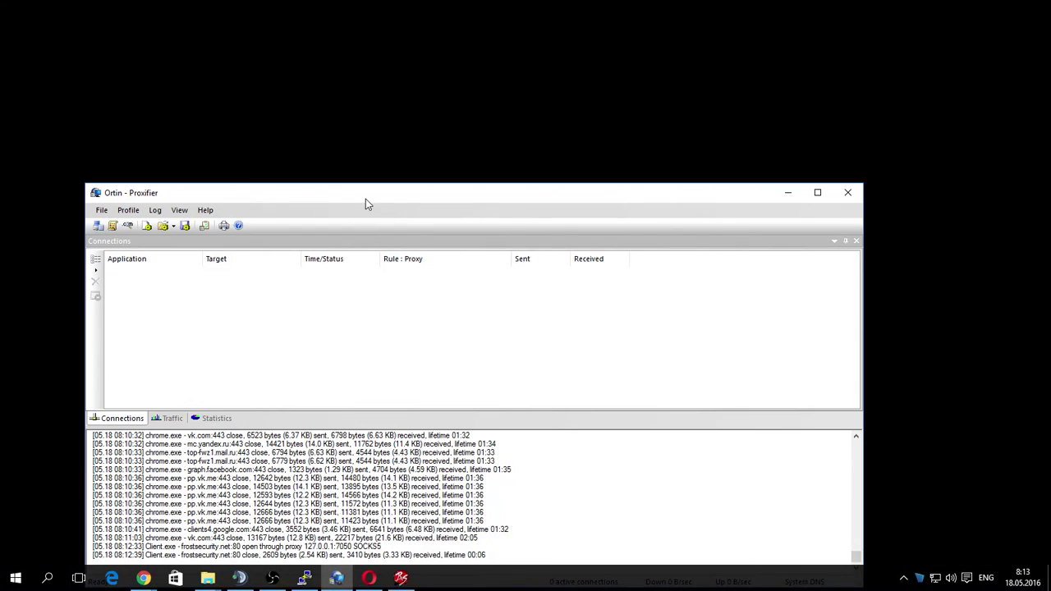
left_click_drag(369, 199, 484, 174)
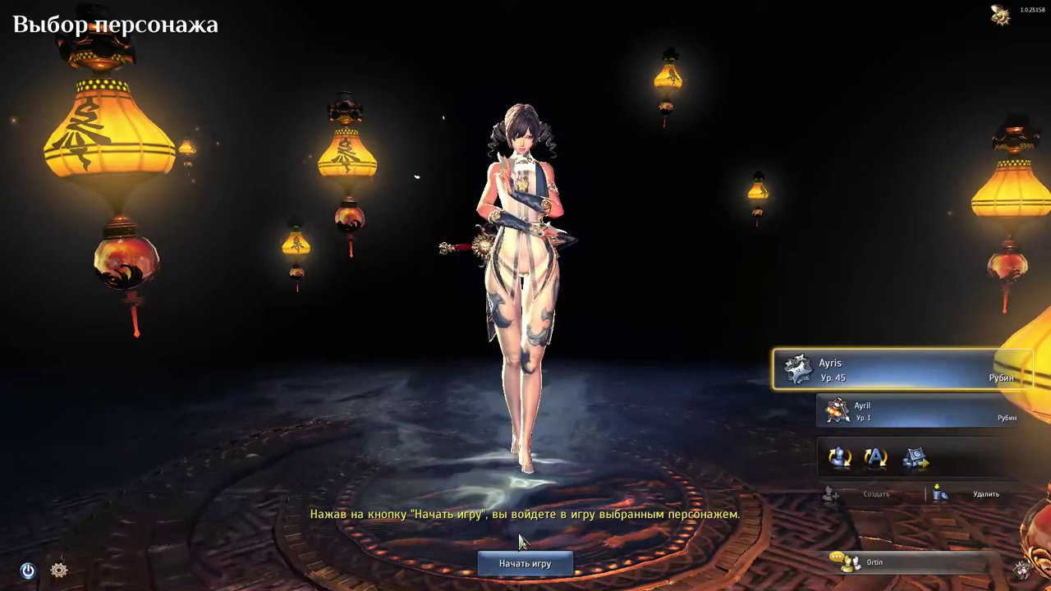
Enter the world with the selected character, then switch to Proxifier's Connections list.
key("Return")
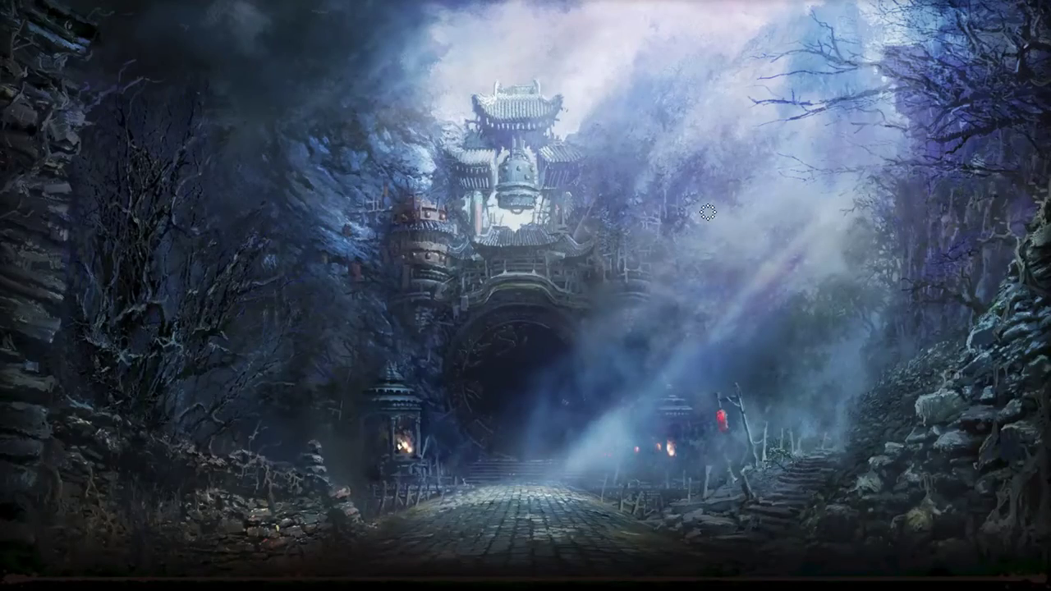
key("alt+Tab")
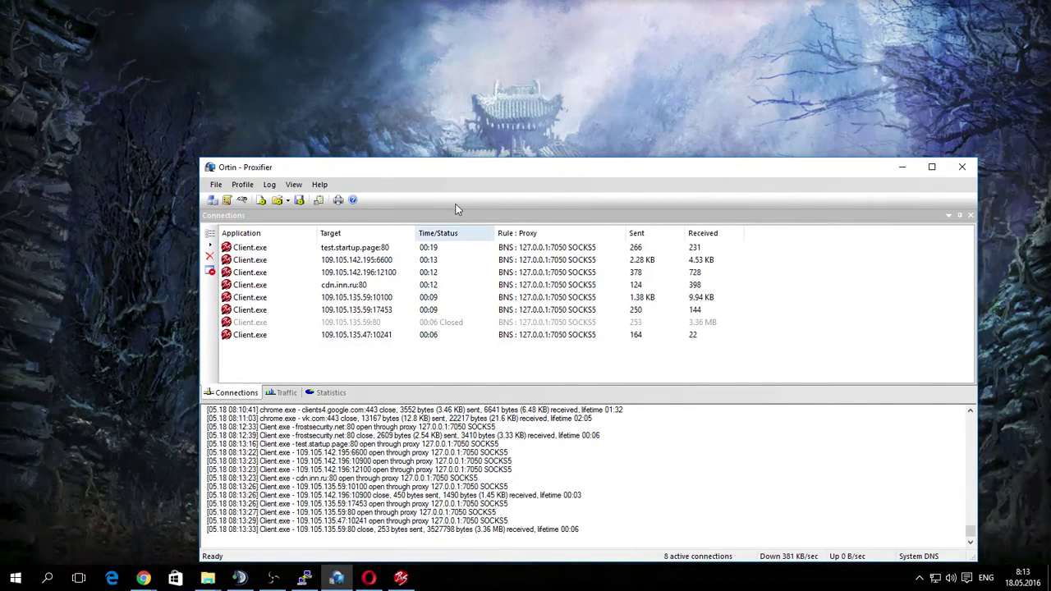
Click the desktop to leave Proxifier and return to the Blade & Soul world.
left_click(158, 121)
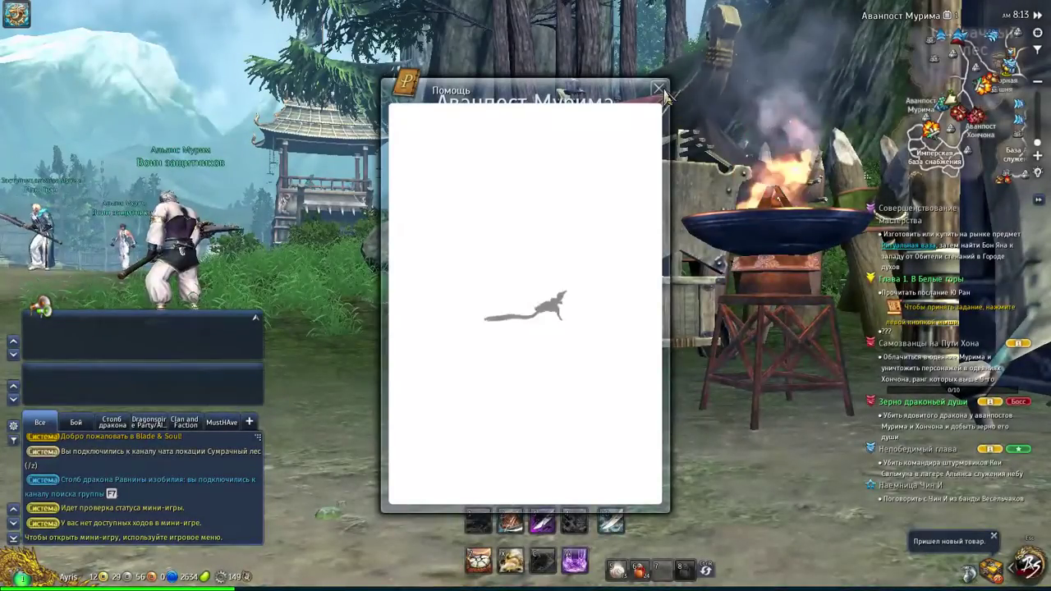
Close the Помощь window, run the character briefly, then exit via Выход из игры.
left_click(660, 90)
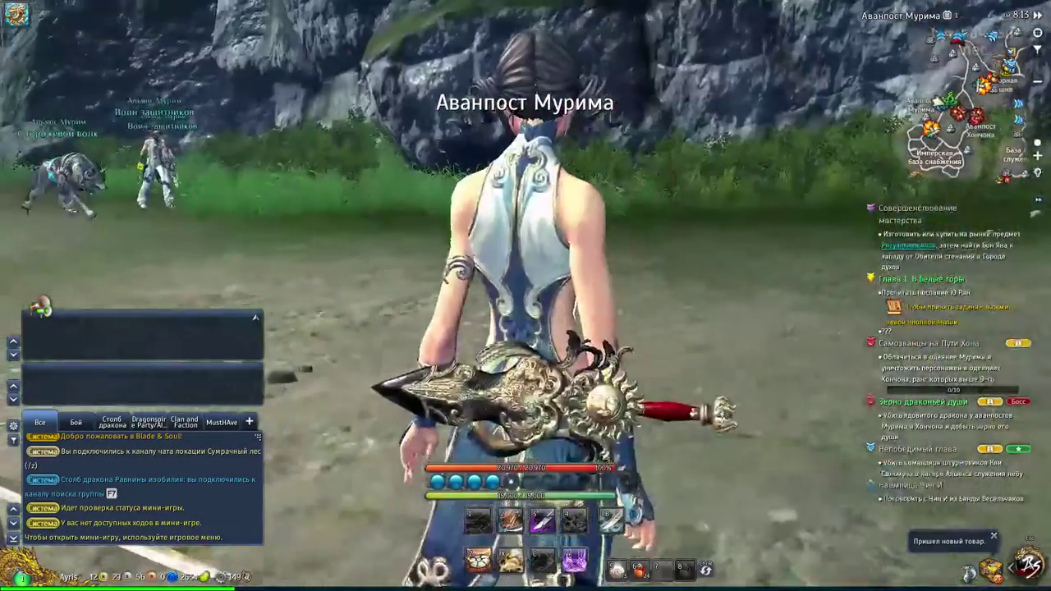
key("w")
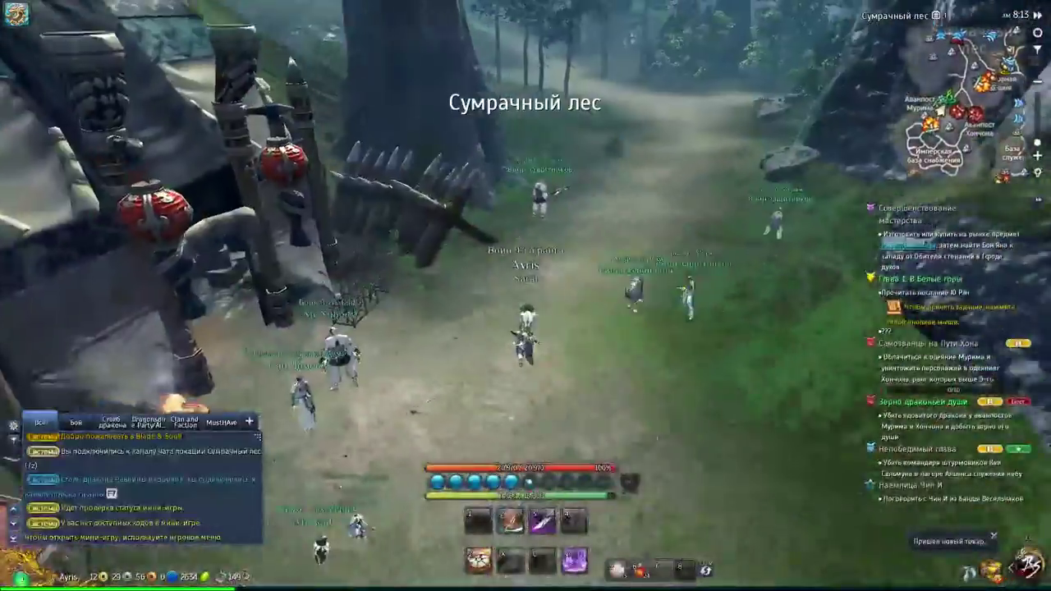
key("w")
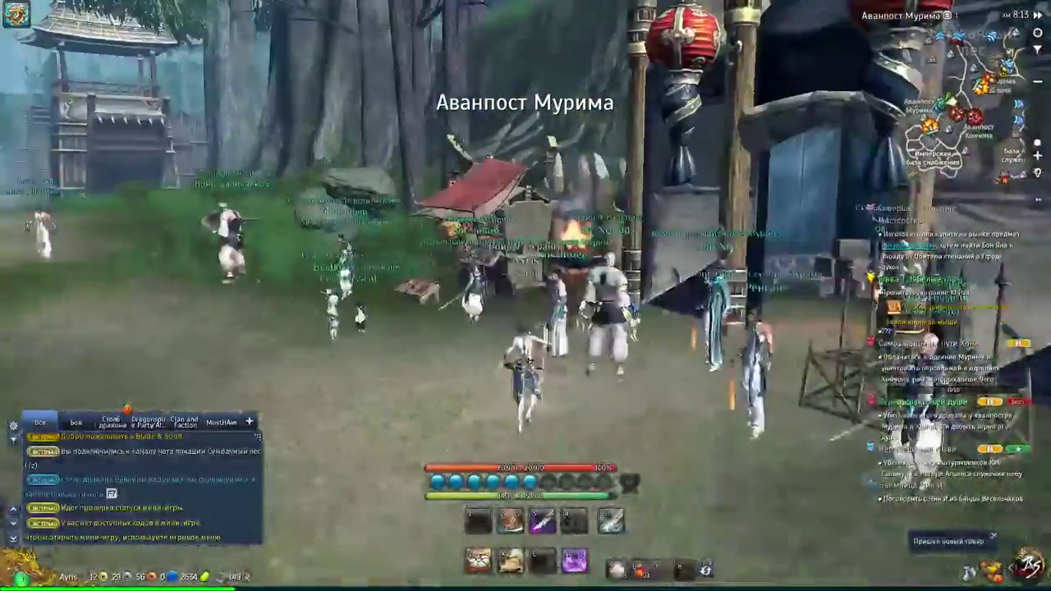
key("Escape")
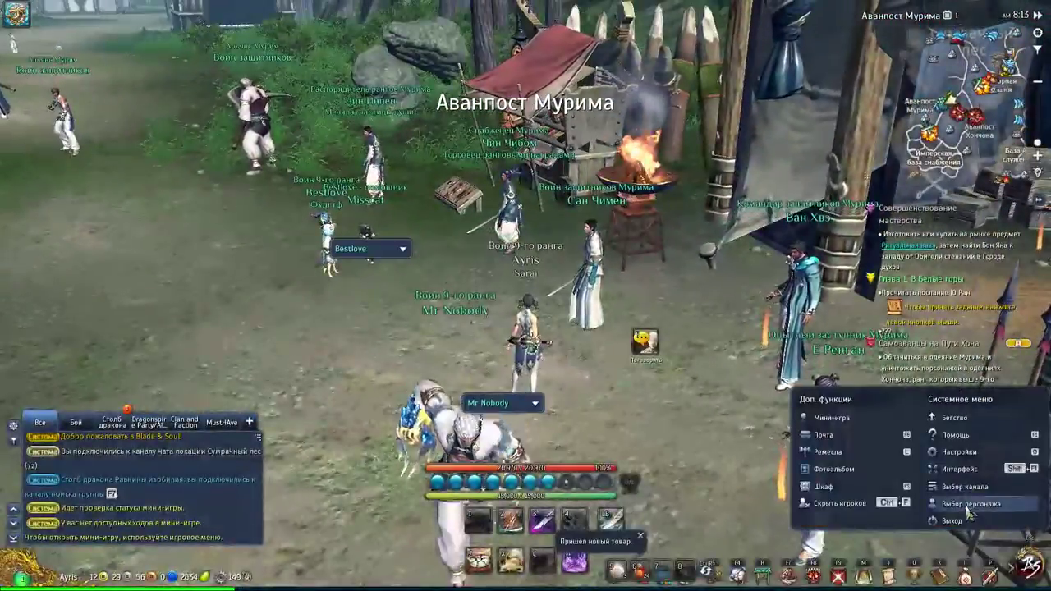
left_click(950, 504)
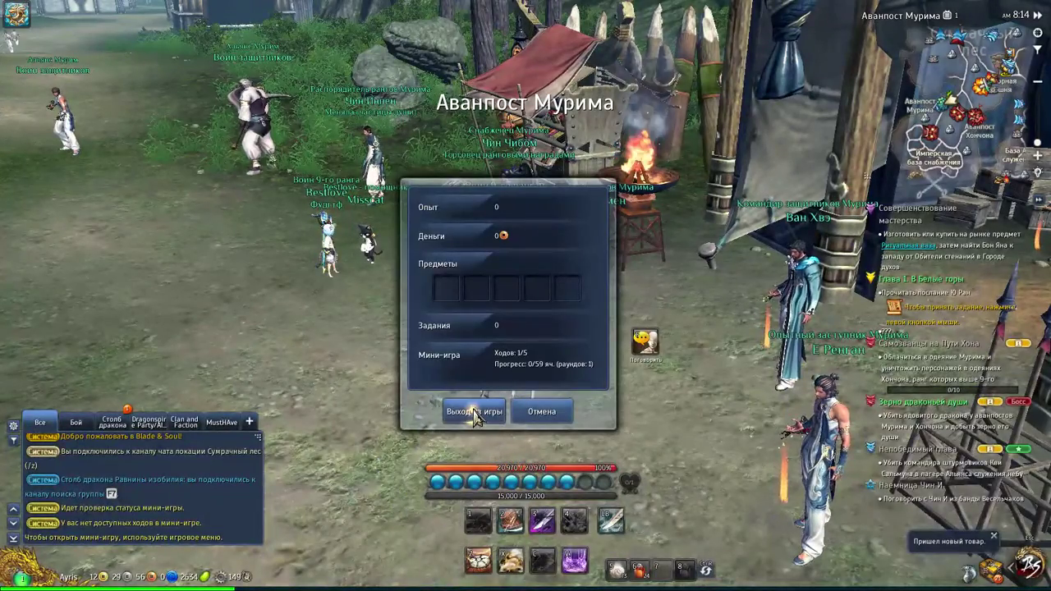
left_click(470, 413)
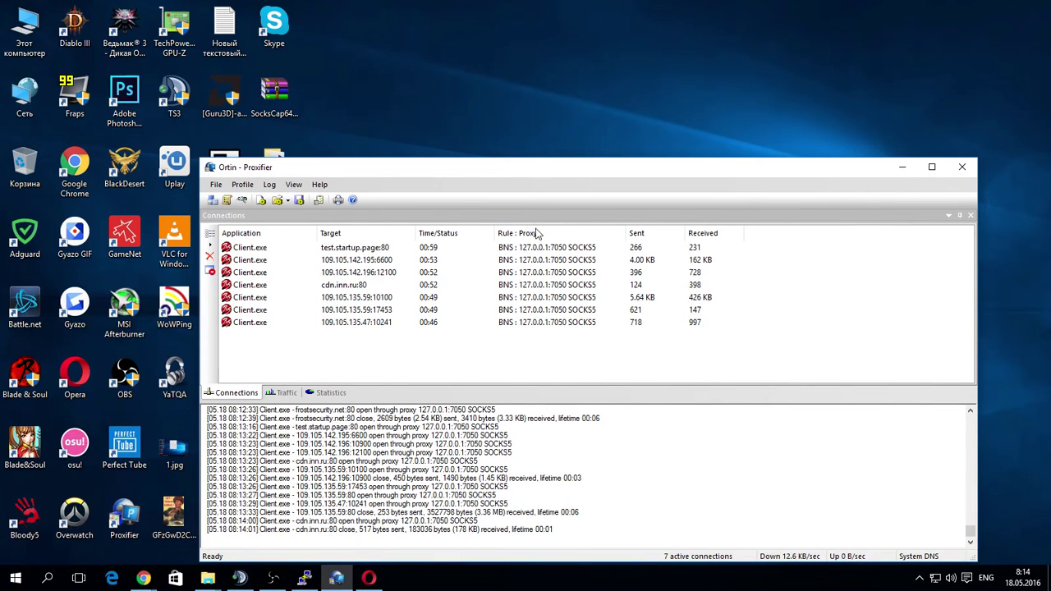
Move Proxifier up-left to review its Client.exe connections and log.
left_click_drag(530, 169, 489, 65)
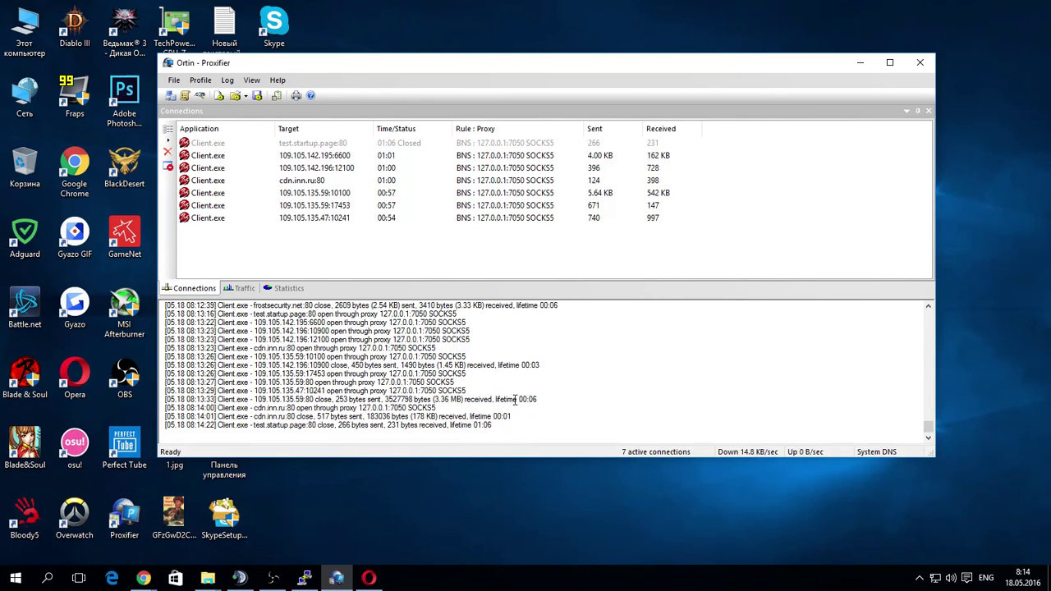
left_click(283, 571)
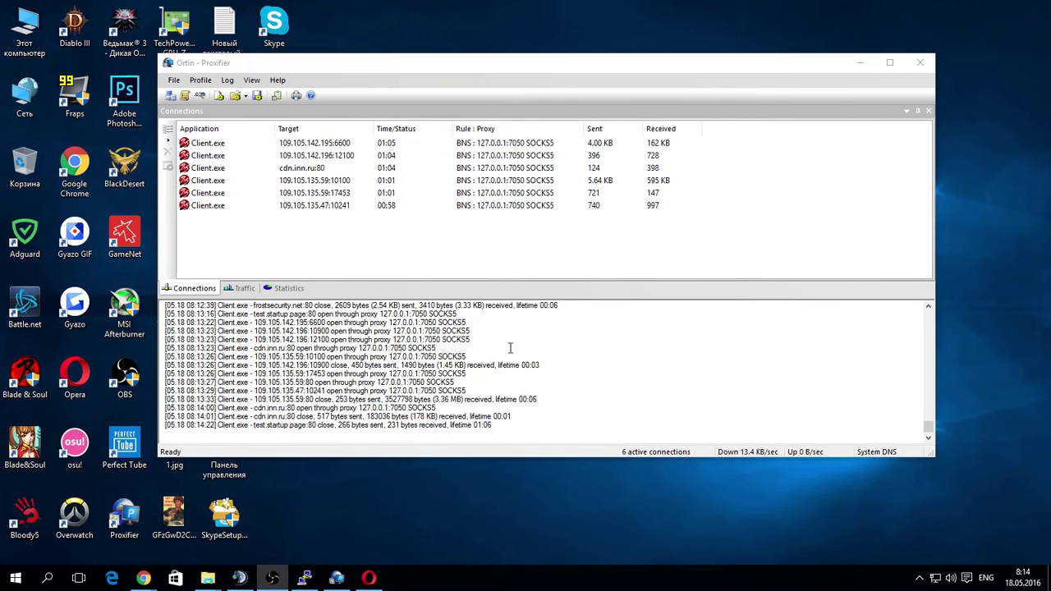